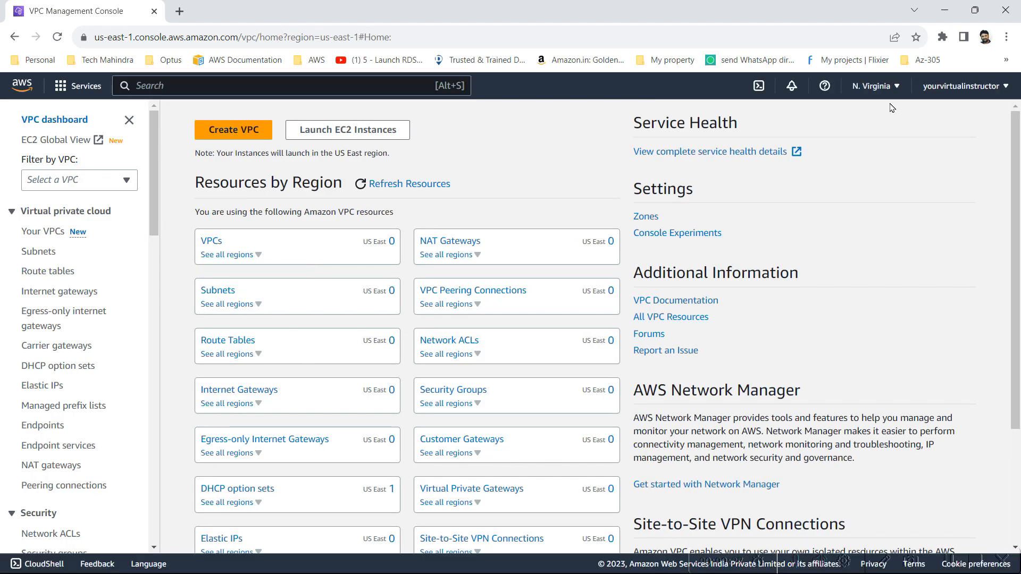
Switch the region to US East (Ohio) and start creating a VPC with the VPC only option
left_click(881, 92)
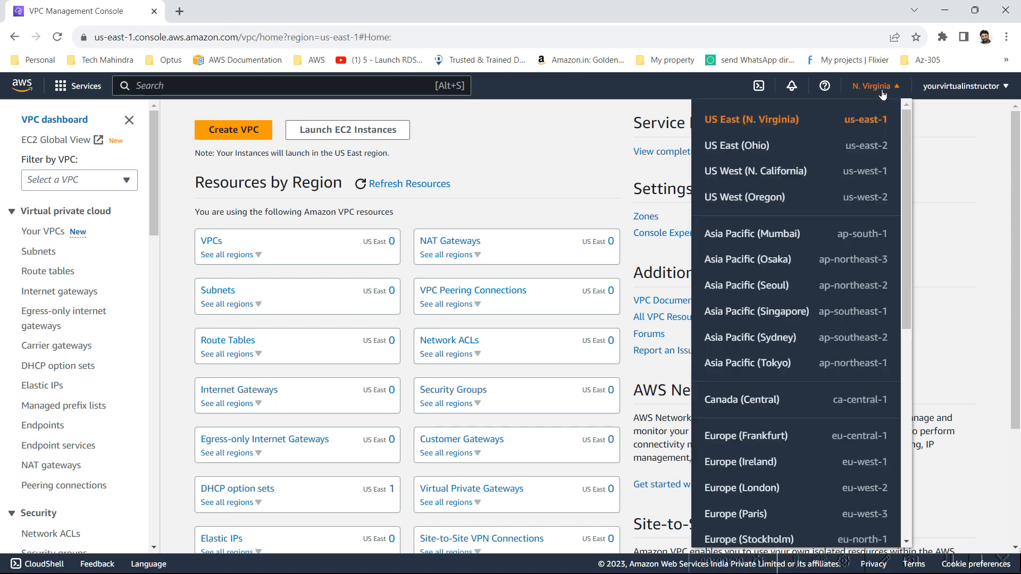
left_click(752, 152)
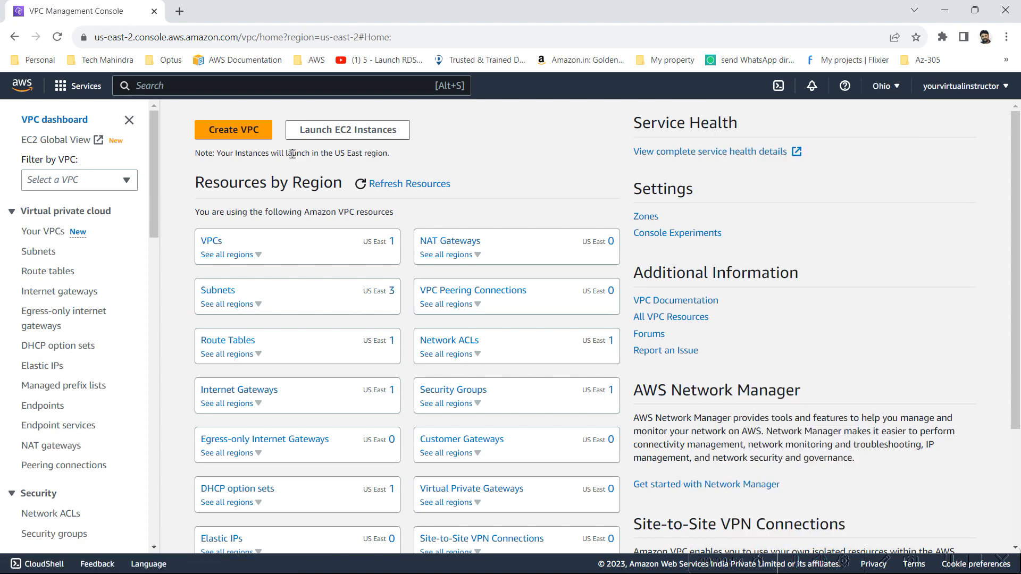
left_click(220, 130)
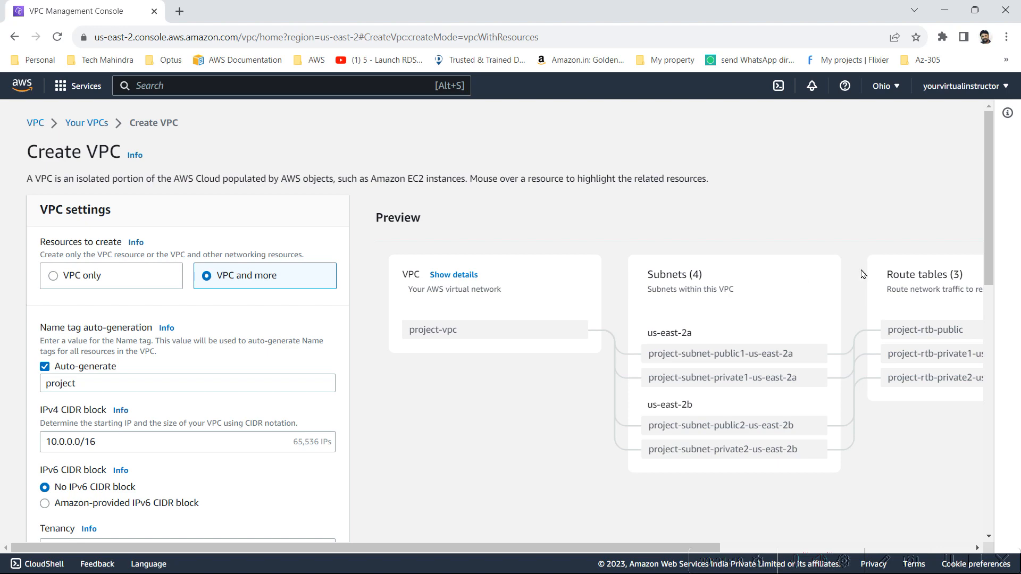
left_click_drag(624, 550, 110, 266)
left_click(53, 276)
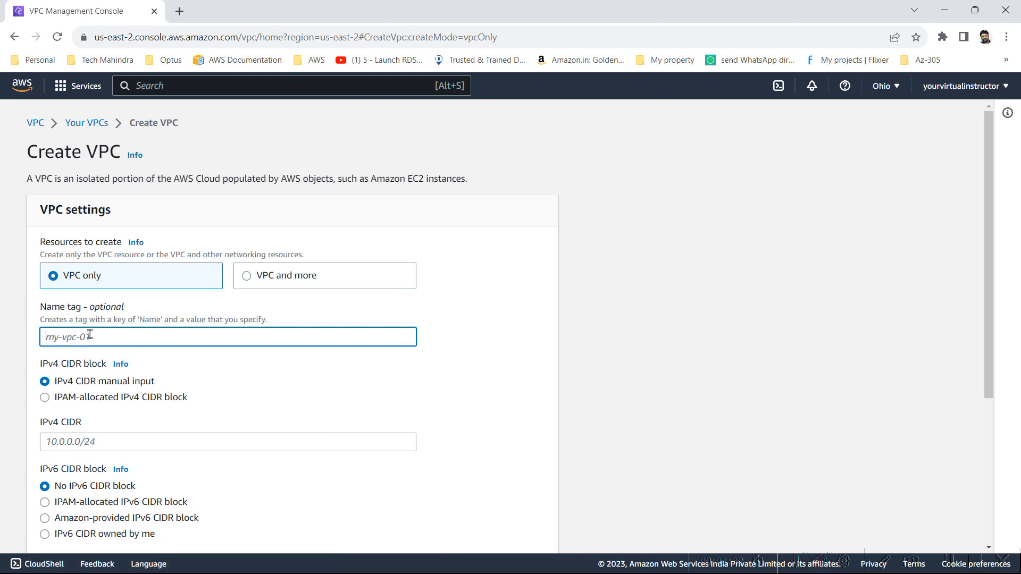
Try my-vpc-01 as the name tag of the new VPC
type("my")
type("-vpc-")
type("01")
Replace the VPC's name tag with vpc-web-oh-01
key("BackSpace")
key("BackSpace")
key("BackSpace")
key("BackSpace")
key("BackSpace")
key("BackSpace")
key("BackSpace")
type("-")
key("BackSpace")
key("BackSpace")
key("BackSpace")
type("vp")
key("BackSpace")
key("BackSpace")
type("vpc-app")
key("BackSpace")
key("BackSpace")
key("BackSpace")
type("web")
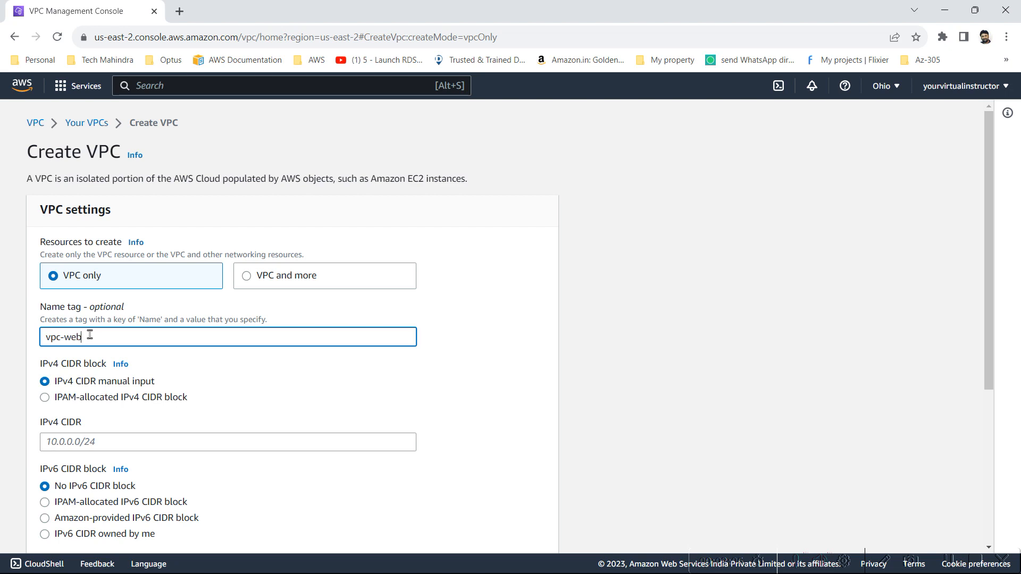
type("-oh-")
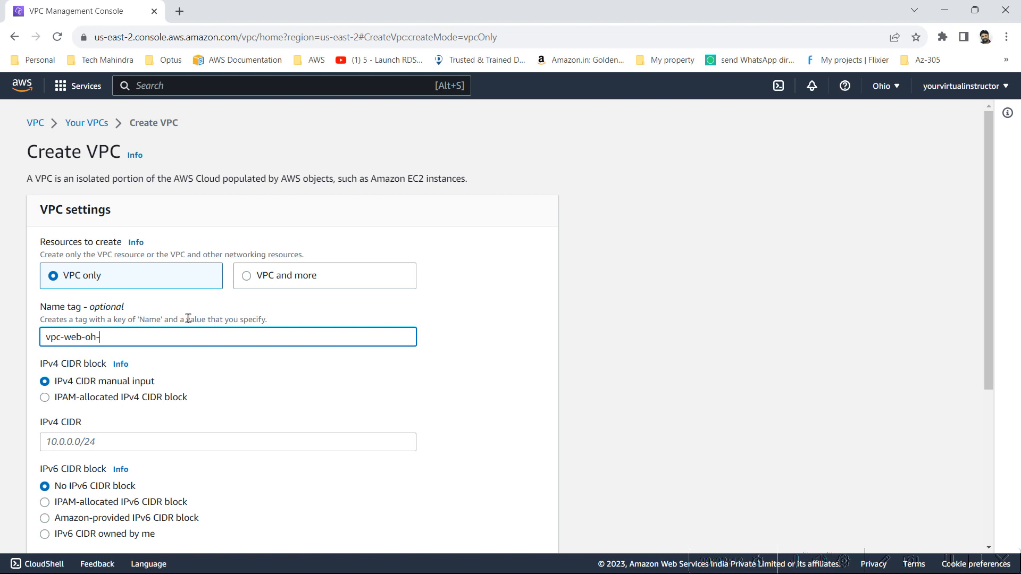
type("01")
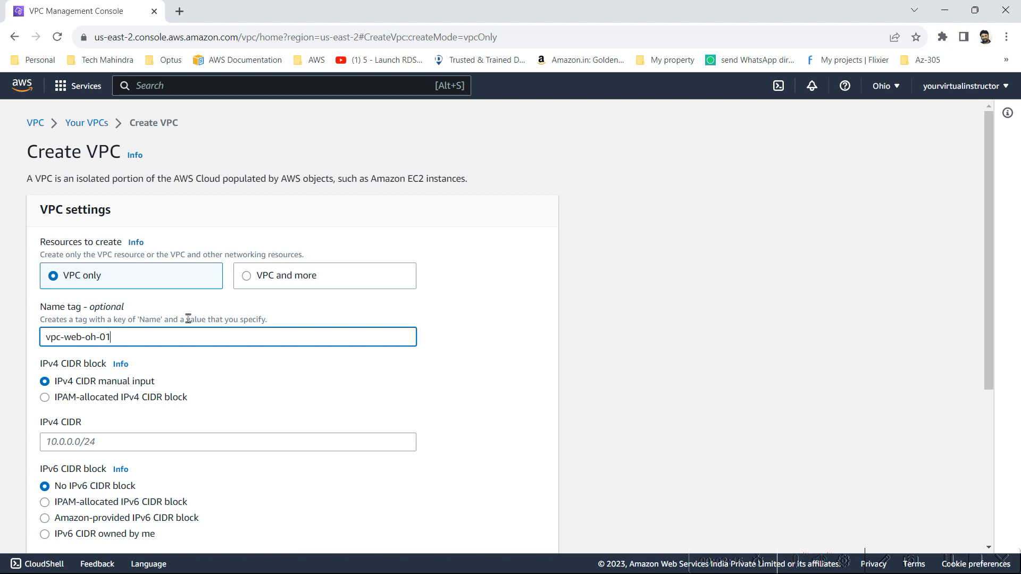
Clear the VPC's name tag and set it to my-vpc-01
key("BackSpace")
key("BackSpace")
key("BackSpace")
key("BackSpace")
key("BackSpace")
key("BackSpace")
key("BackSpace")
key("BackSpace")
key("BackSpace")
key("BackSpace")
key("BackSpace")
key("BackSpace")
type("my-vpc-101")
Set the IPv4 CIDR of the VPC manually to 10.0.0.0/16
scroll(155, 321, "down", 3)
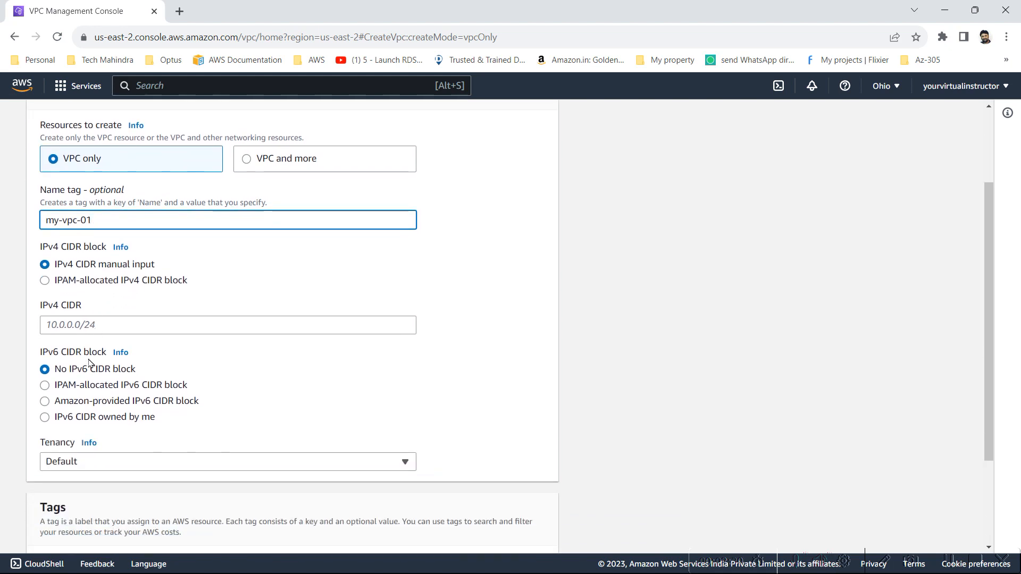
left_click(136, 272)
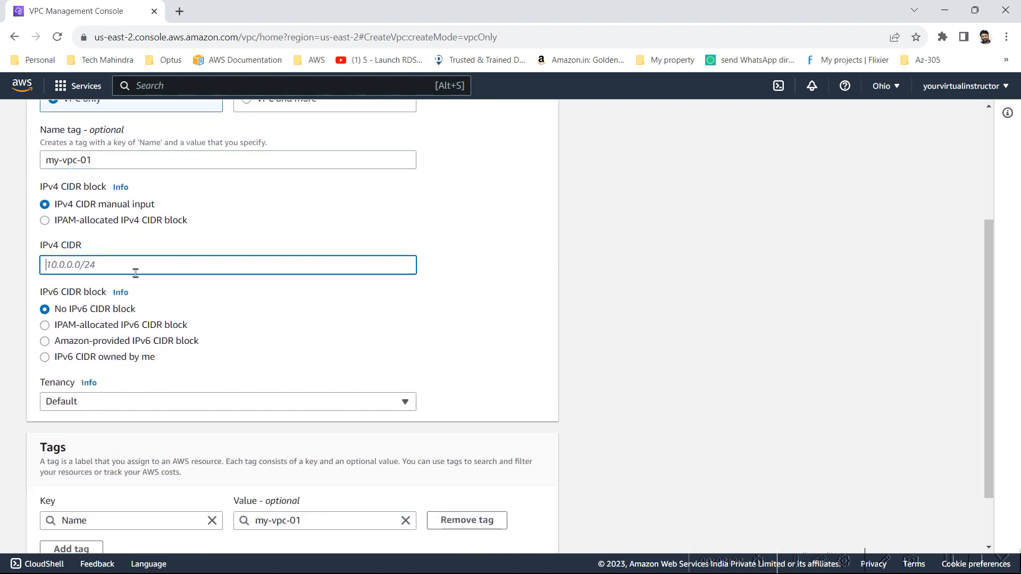
type("10")
type(".0.0.0")
type("1")
type("/16")
Check the VPC address range against the Amazon VPC.jpg diagram in Paint, and return to the form to look at the tenancy setting
key("alt+Tab")
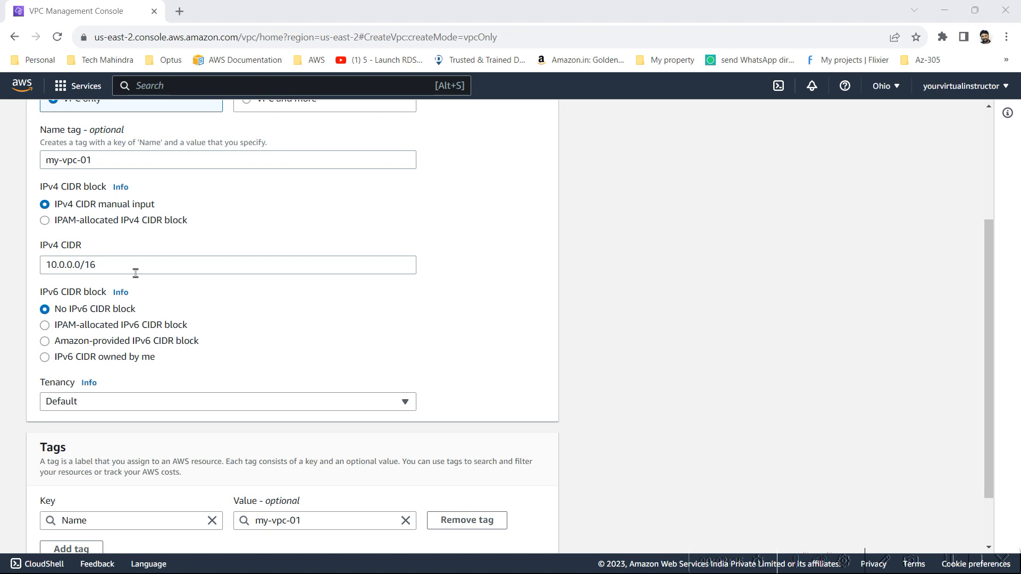
key("alt+Tab")
key("alt+Tab")
key("alt+Tab")
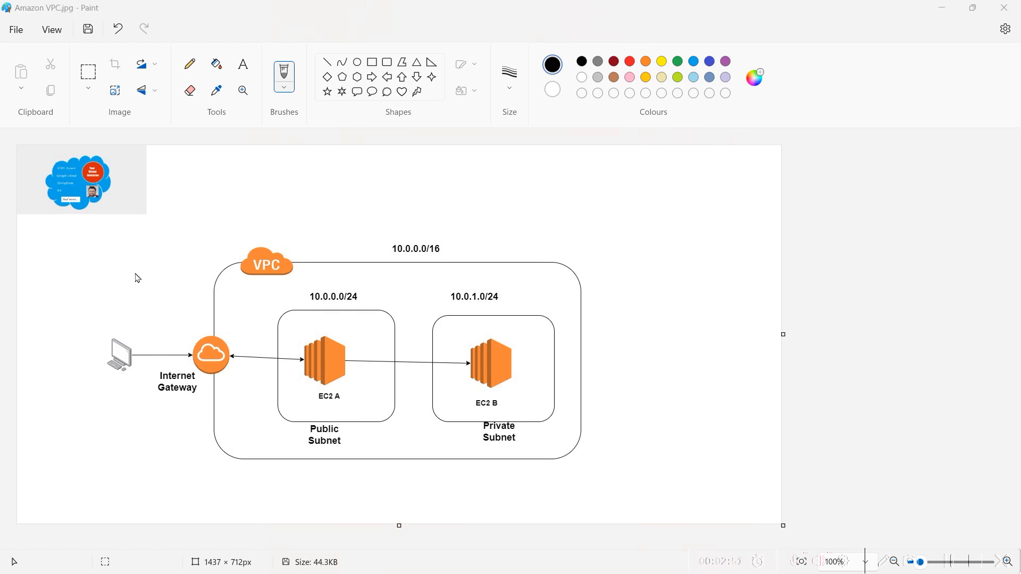
key("alt+Tab")
key("Tab")
key("alt+Tab")
key("Tab")
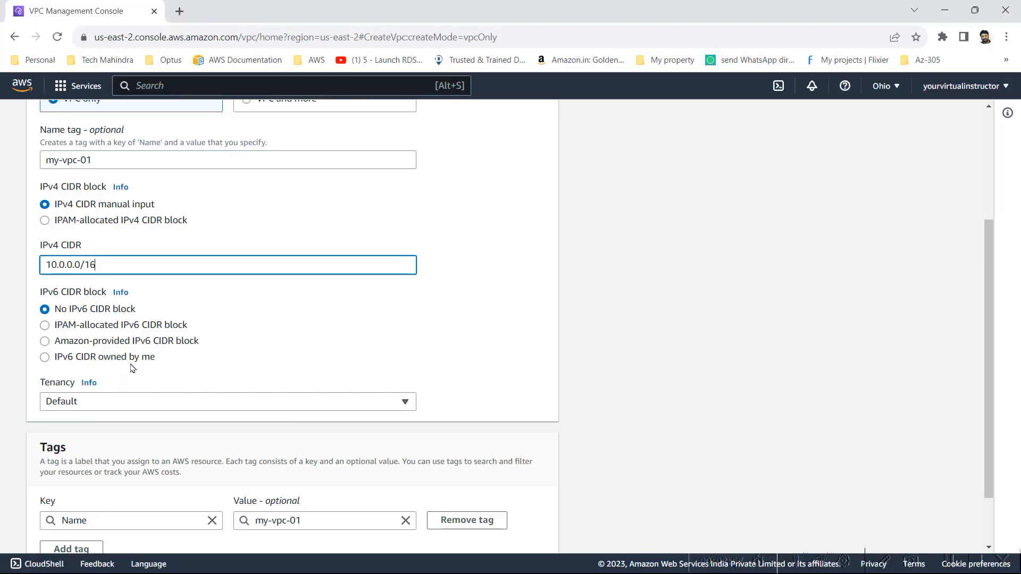
left_click(103, 411)
left_click(102, 412)
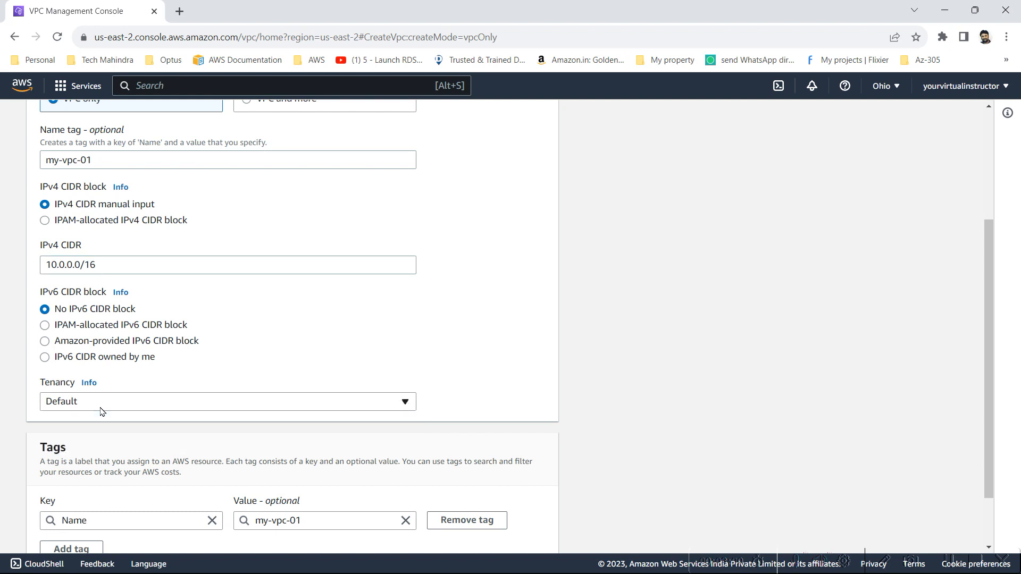
Add two more tag rows to the VPC and fill the first with key region and value ohio
scroll(101, 411, "down", 2)
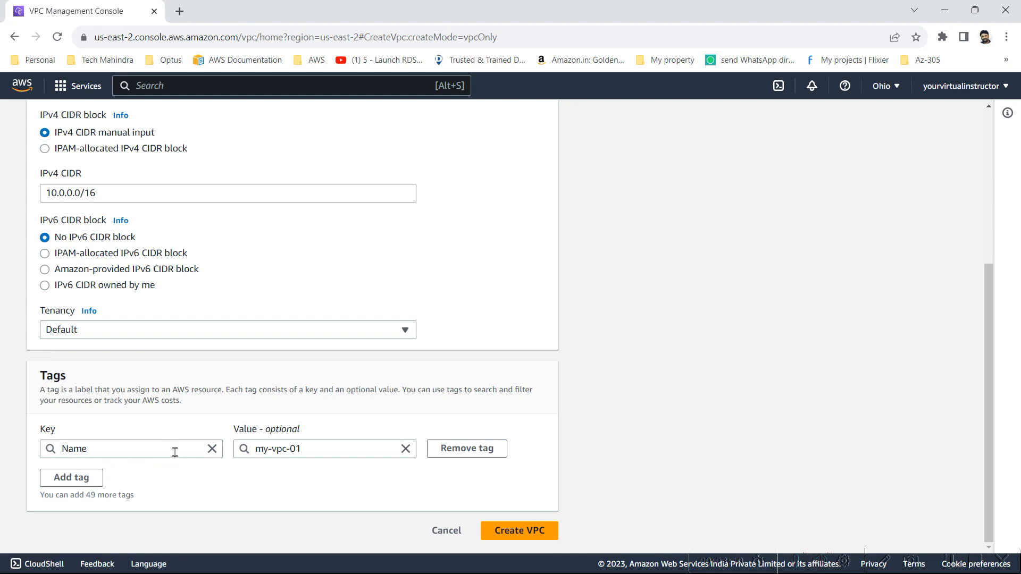
left_click(94, 483)
left_click(182, 429)
scroll(159, 434, "down", 1)
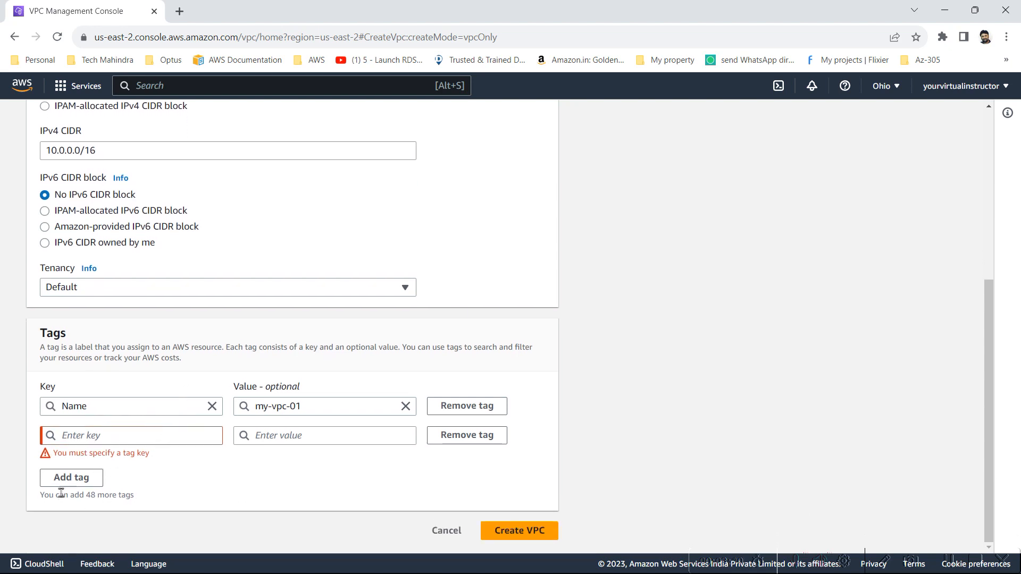
left_click(68, 477)
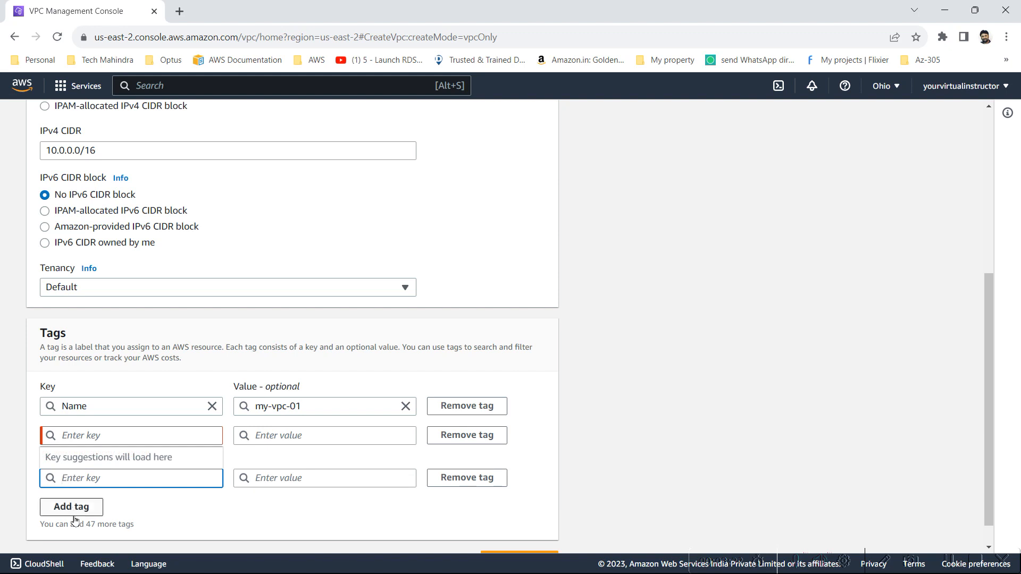
left_click(77, 495)
left_click(93, 436)
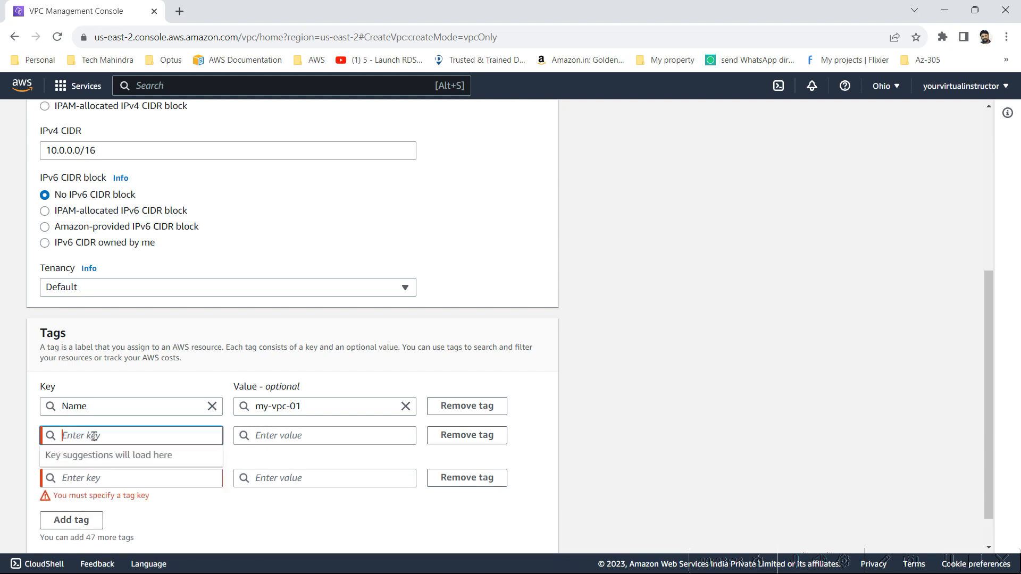
type("region")
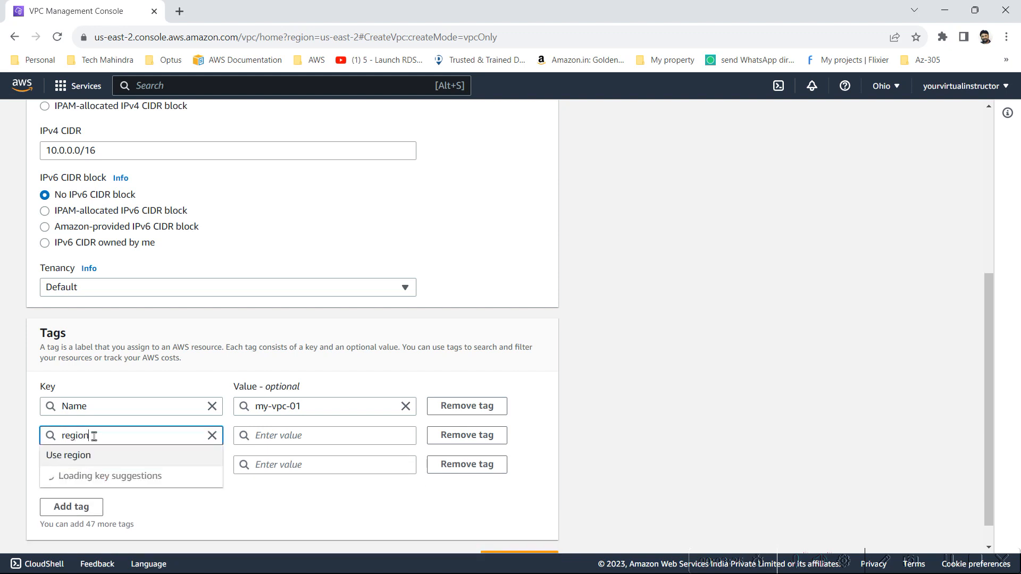
key("Tab")
type("ohio")
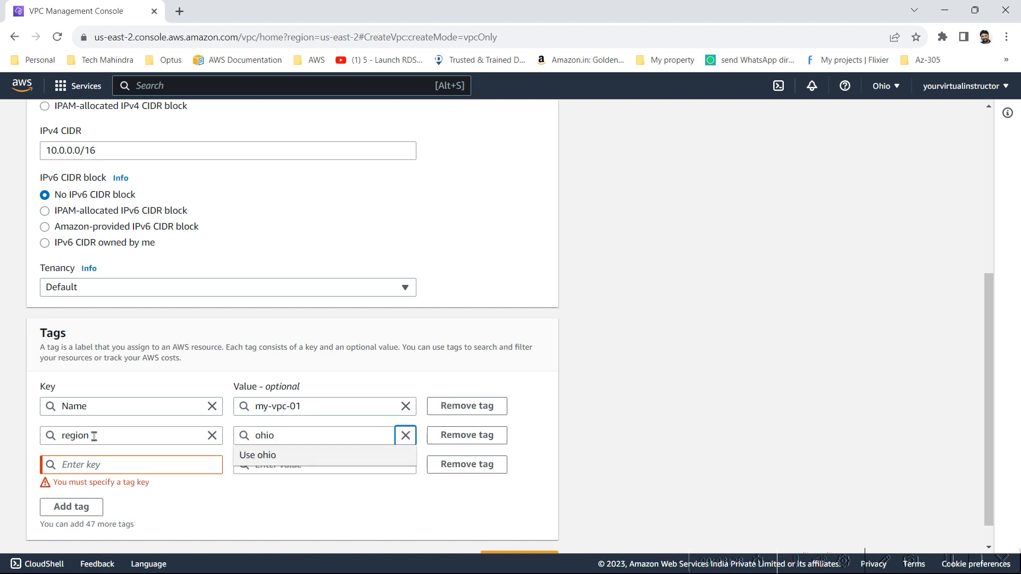
Fill the empty tag row with key applicationName and value Webserver
key("Tab")
key("Tab")
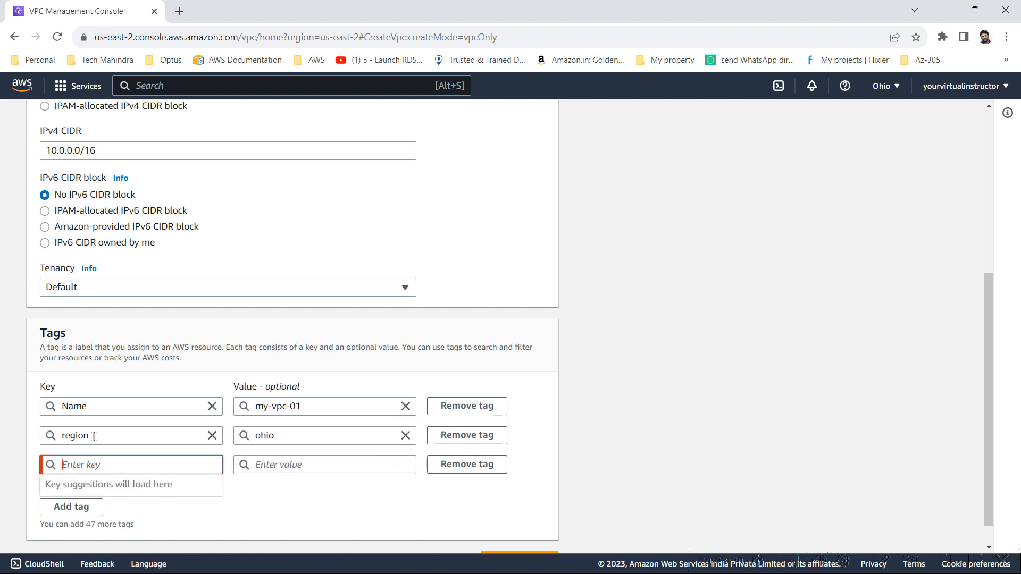
type("application")
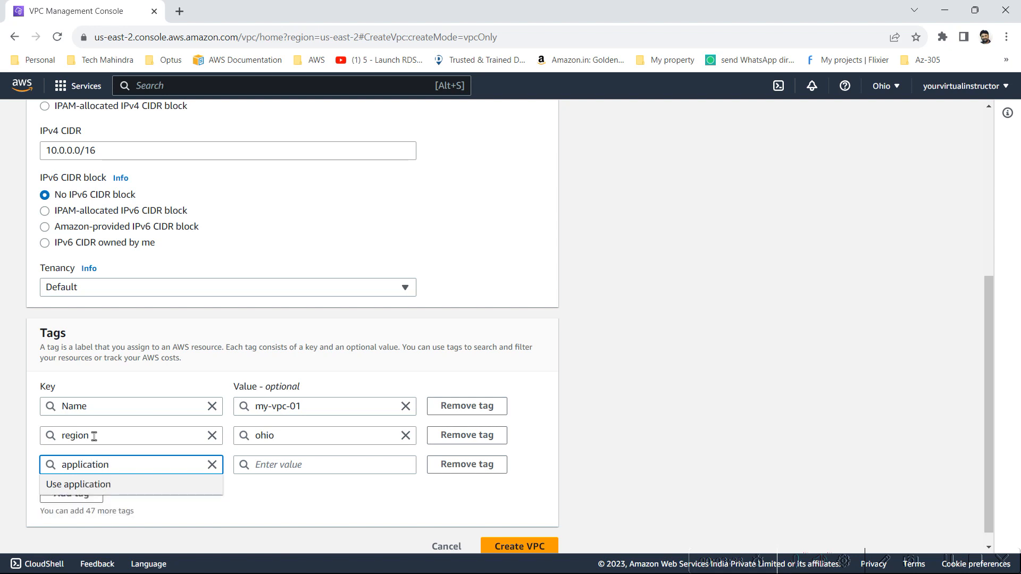
type("Namr")
key("BackSpace")
key("BackSpace")
key("BackSpace")
key("BackSpace")
type("Namr")
key("BackSpace")
type("e")
key("Tab")
key("Tab")
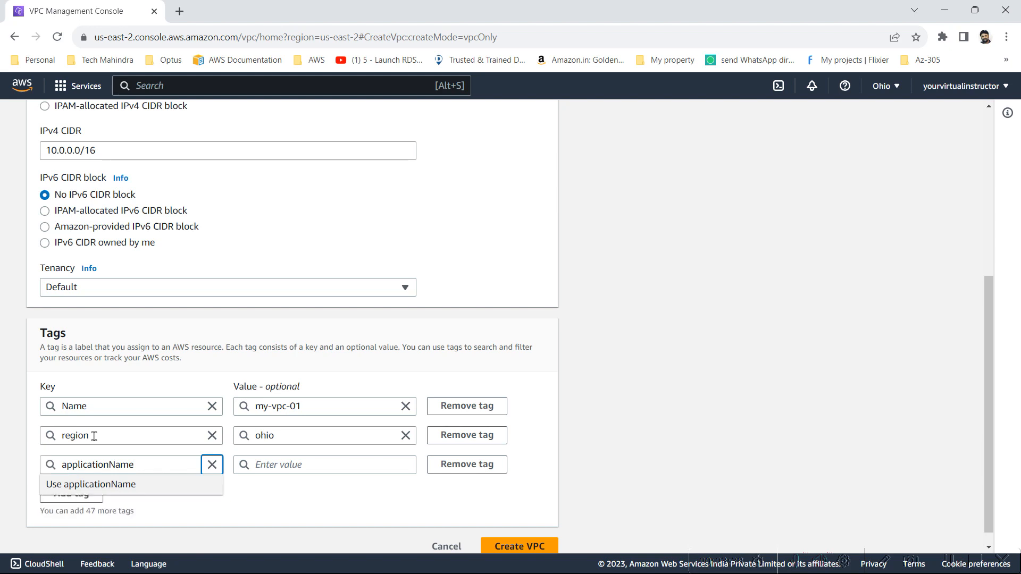
type("We")
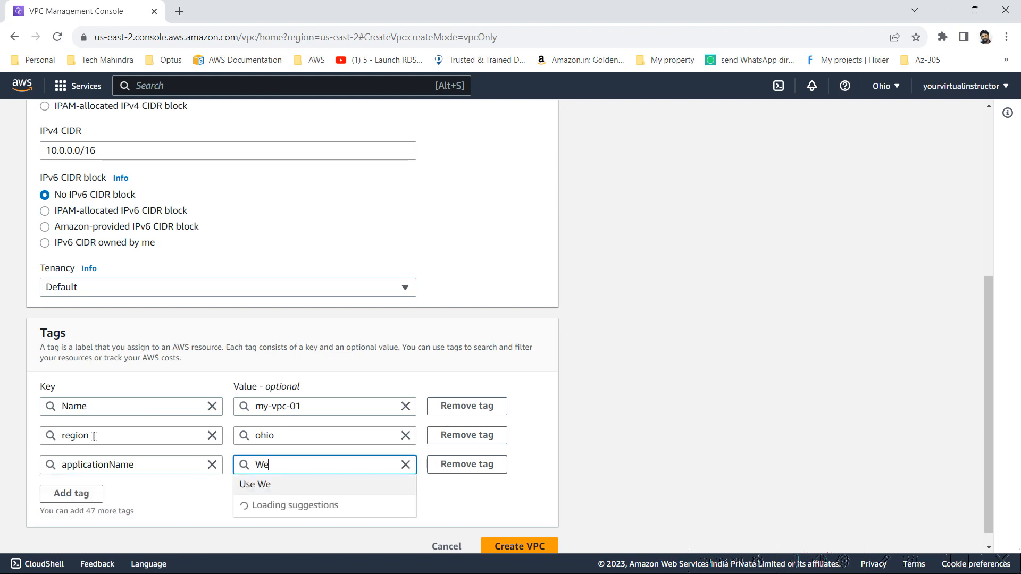
type("bserver")
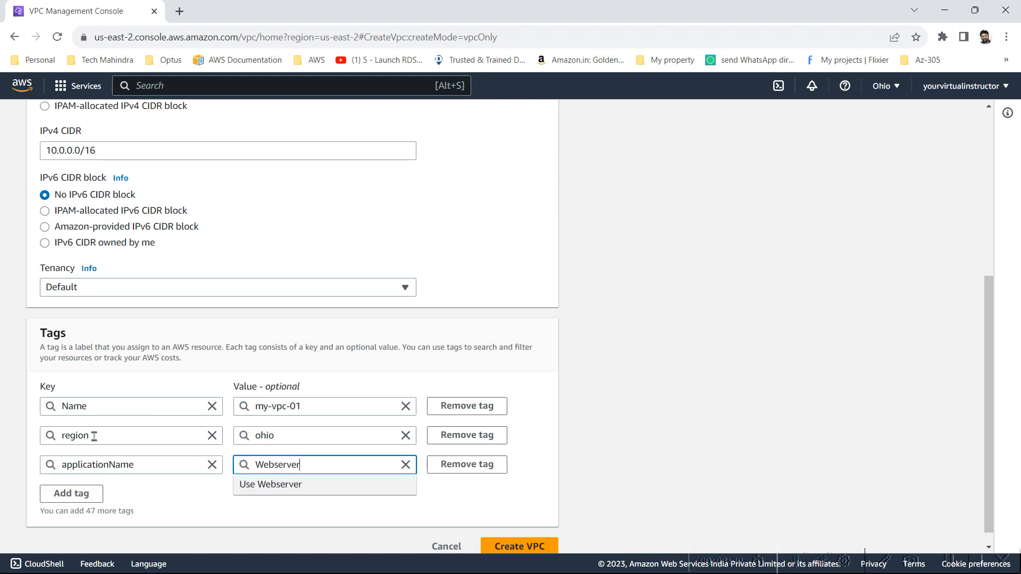
Add another tag with key OwnerTeam and enter the owner team's e-mail as its value
left_click(66, 493)
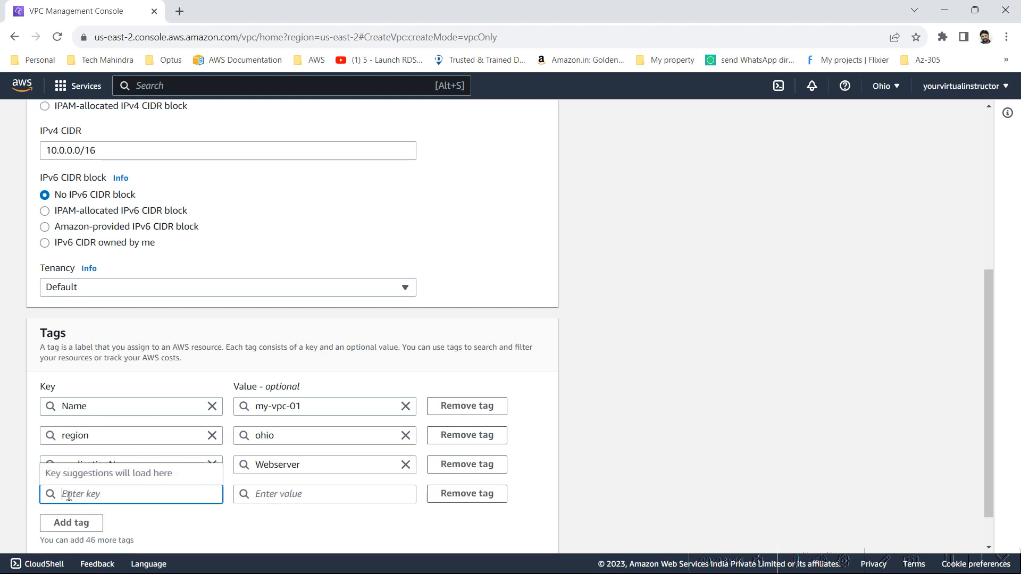
type("O")
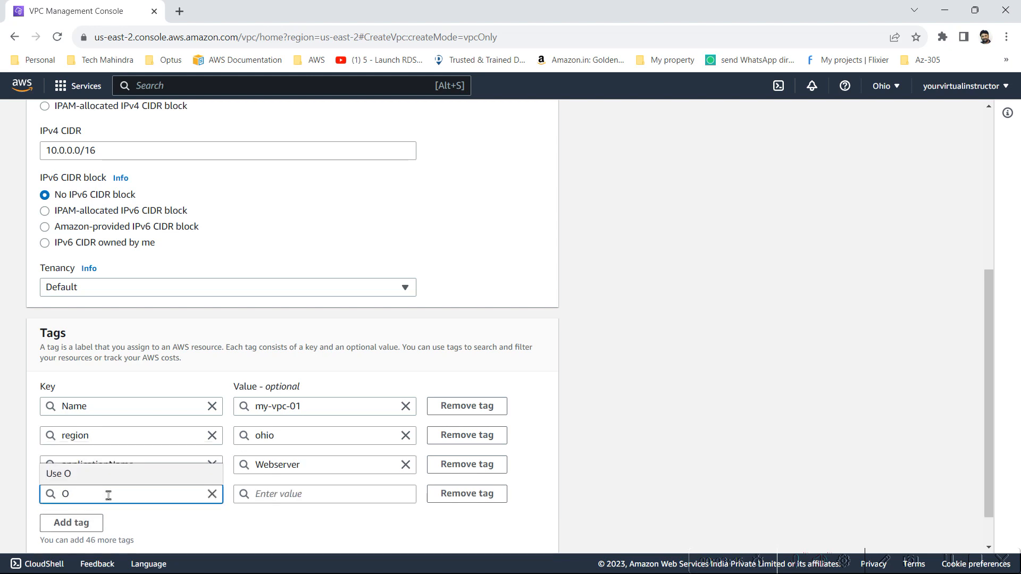
type("wnerTeam")
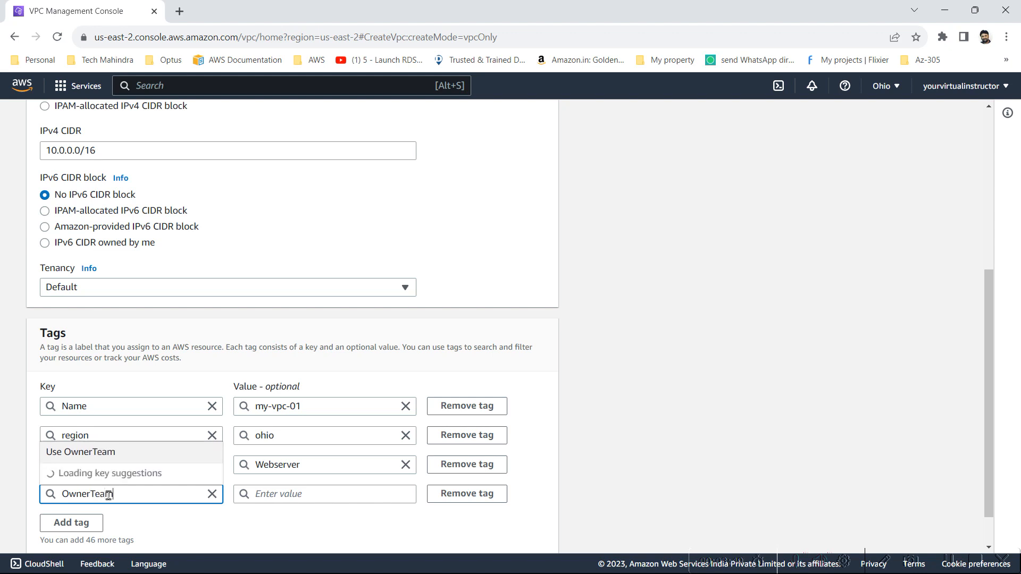
key("Tab")
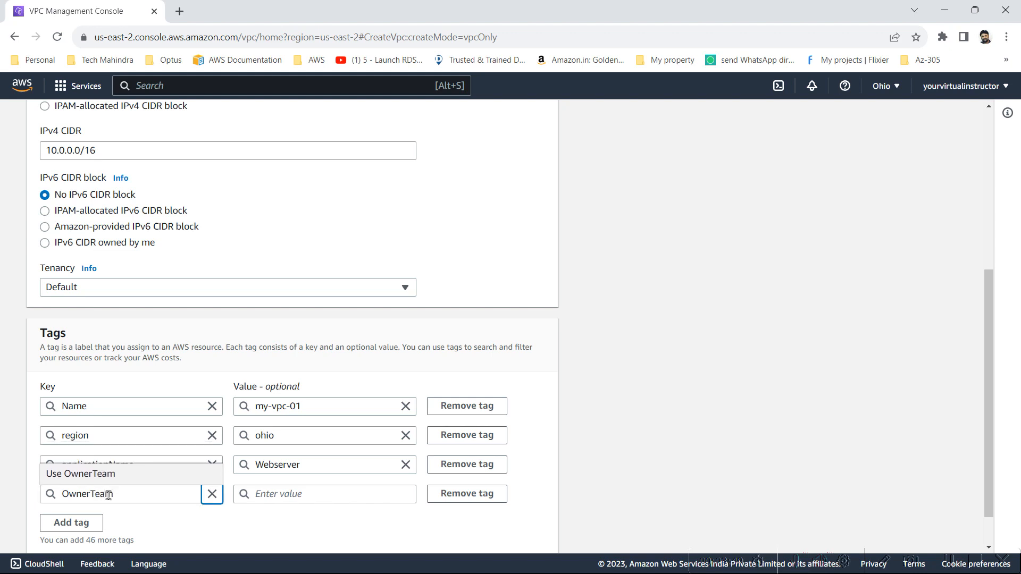
left_click(270, 488)
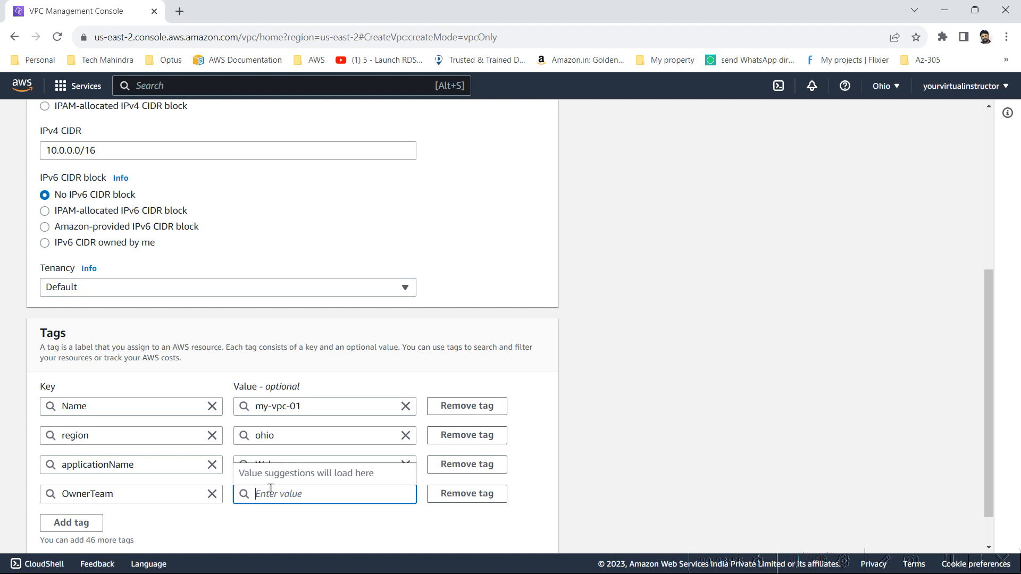
type("xyz")
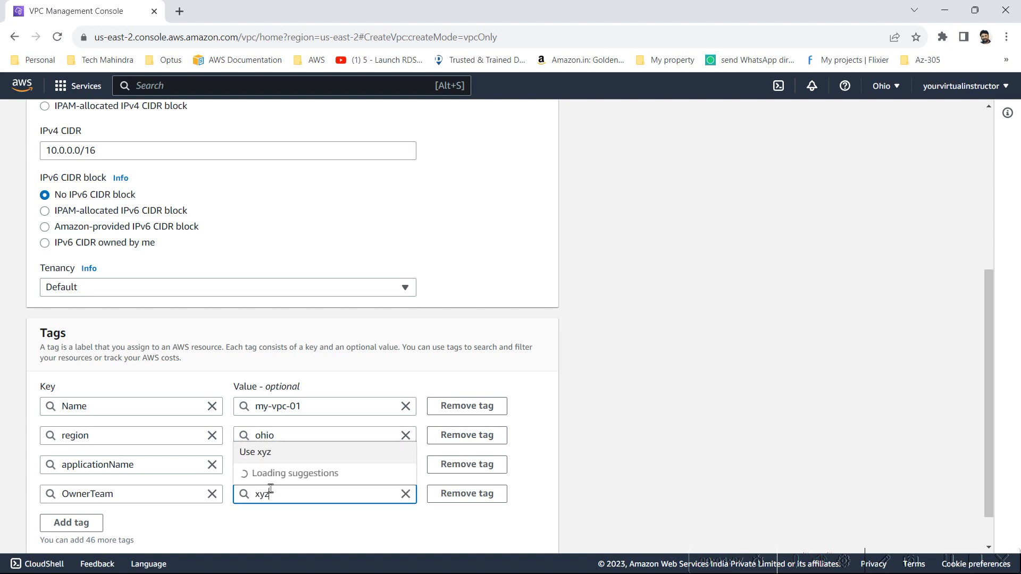
type("@compan")
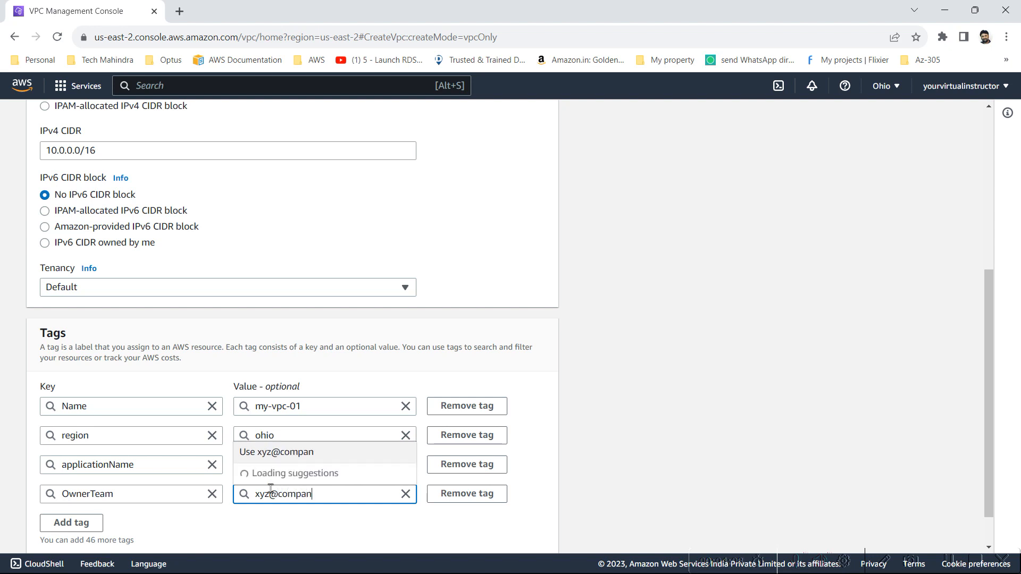
type("y.com")
left_click(592, 416)
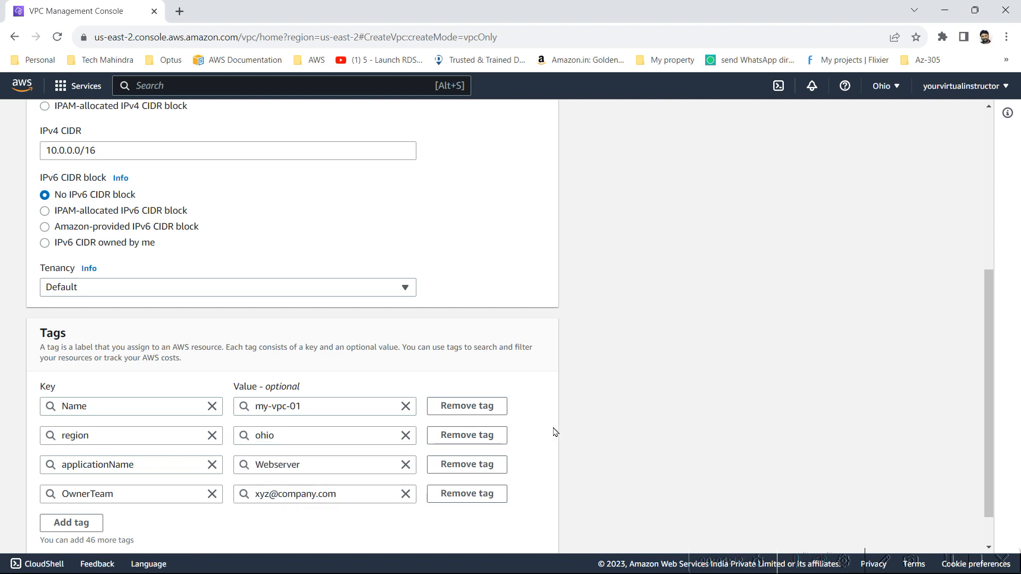
Remove the OwnerTeam, applicationName and region tags, keeping only the Name tag
left_click(497, 493)
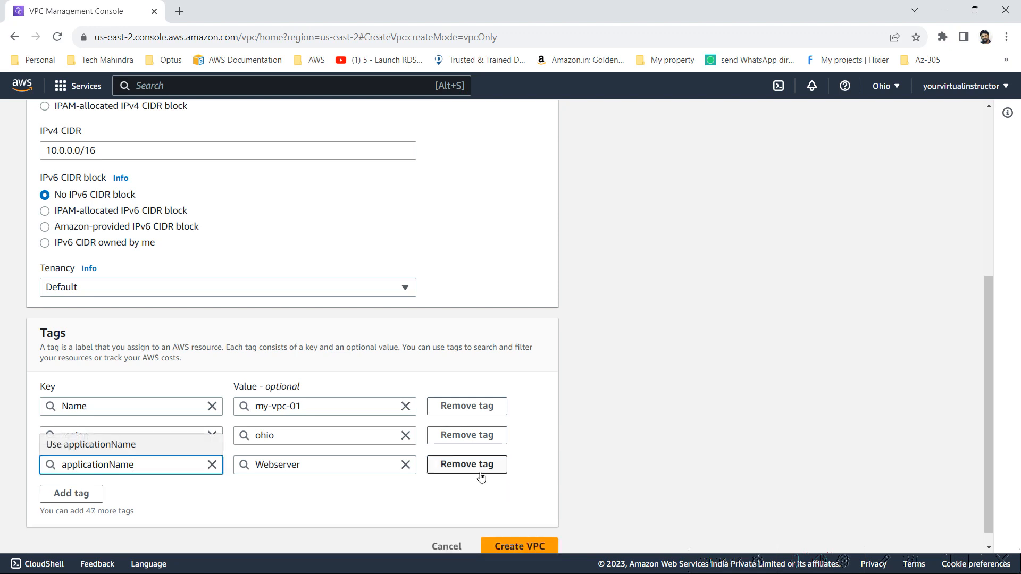
left_click(481, 474)
left_click(472, 448)
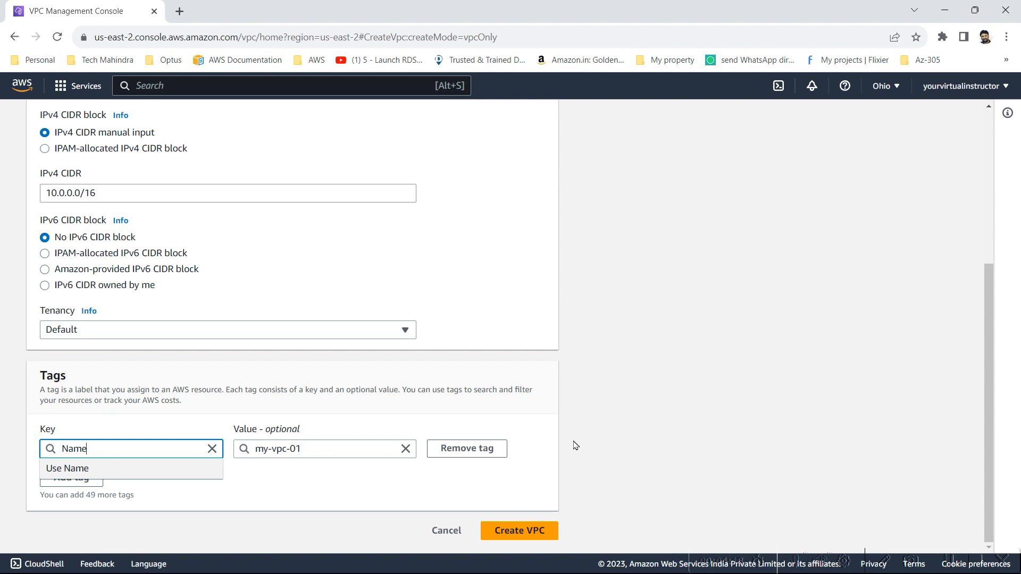
Create the my-vpc-01 VPC with the entered settings
left_click(543, 530)
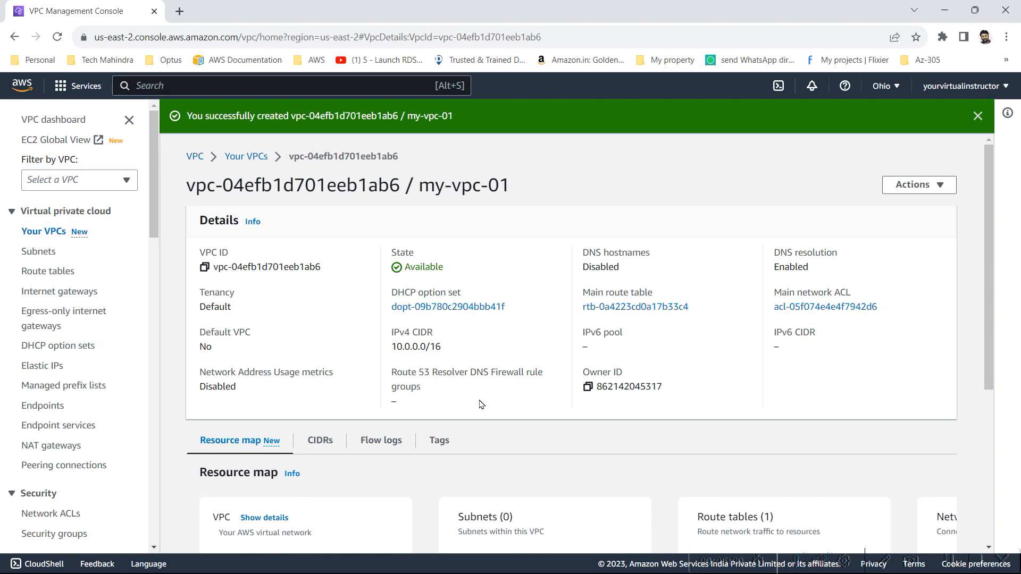
Review the VPC list and the existing subnets, including their availability zones and default-subnet status
left_click(252, 158)
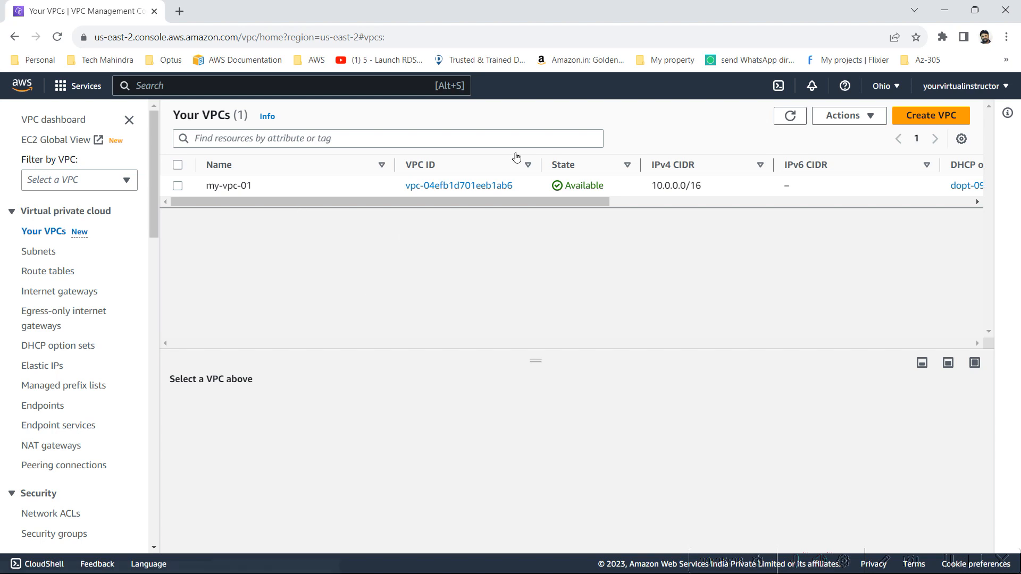
left_click(42, 253)
left_click(54, 235)
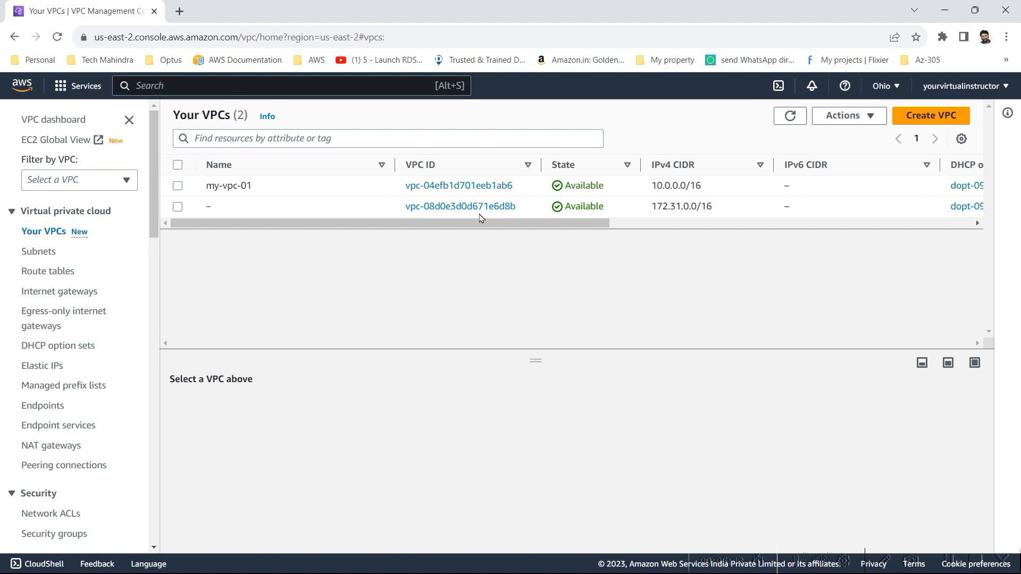
left_click(33, 252)
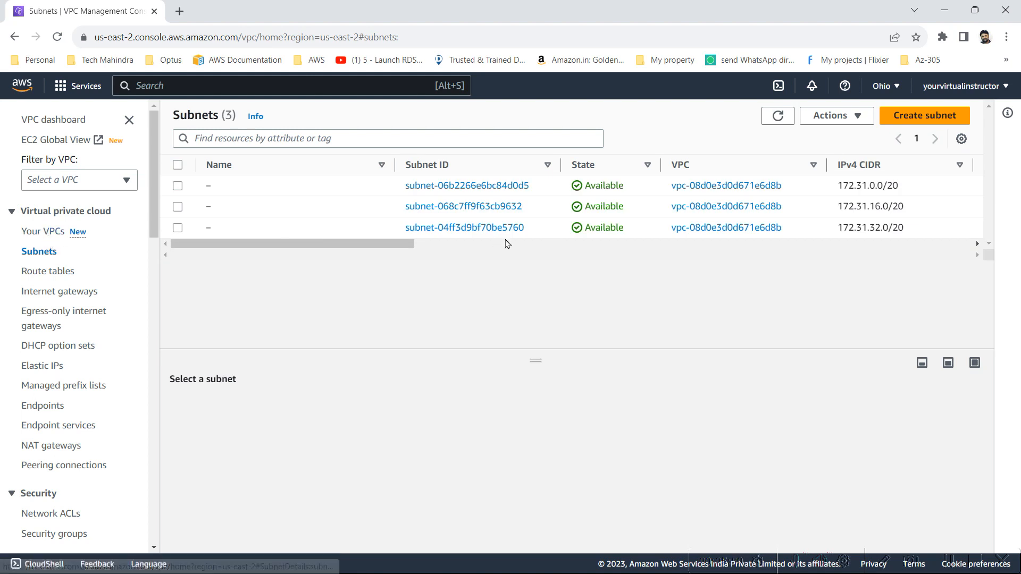
left_click_drag(388, 249, 713, 279)
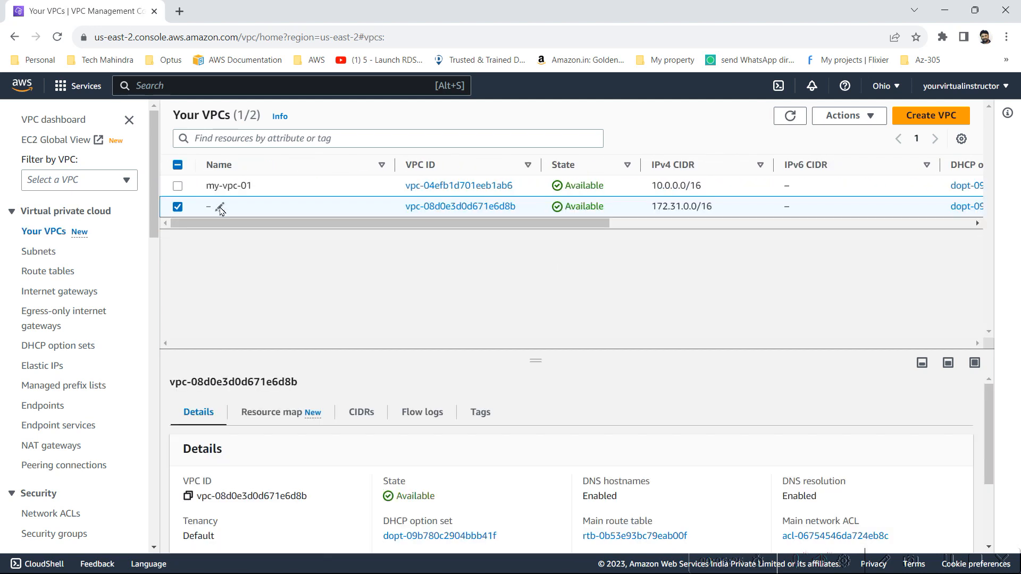
Name the unnamed VPC with CIDR 172.31.0.0/16 "default vpc"
left_click(220, 208)
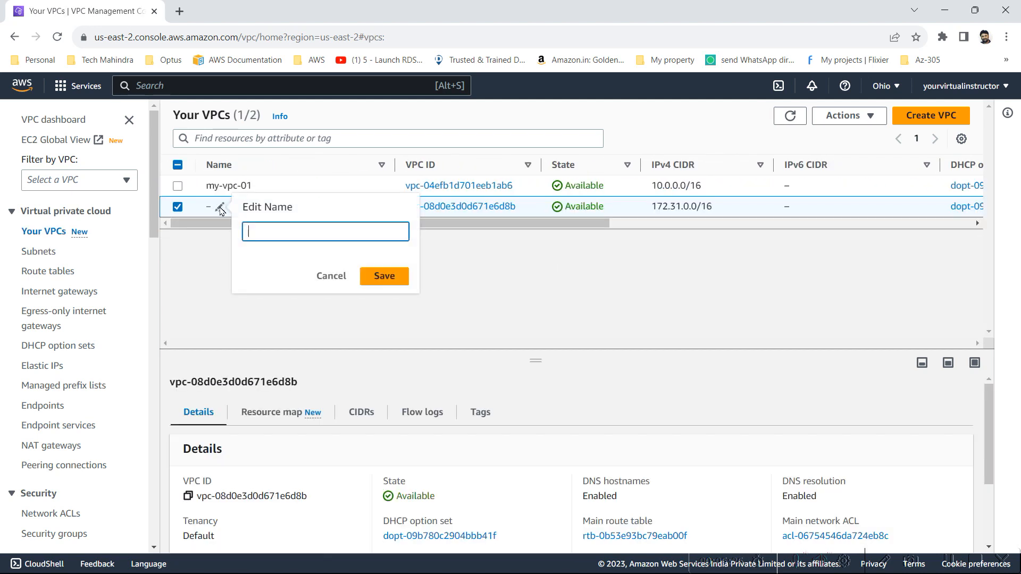
type("default vpc")
left_click(375, 276)
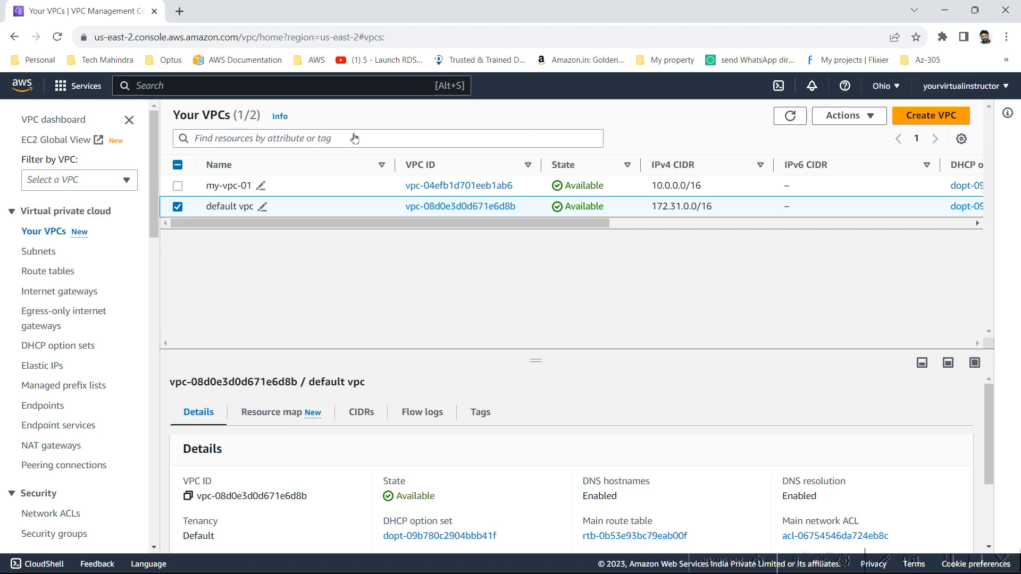
Delete the default VPC, acknowledging the deletion and confirming it with the text "delete default vpc"
left_click(852, 118)
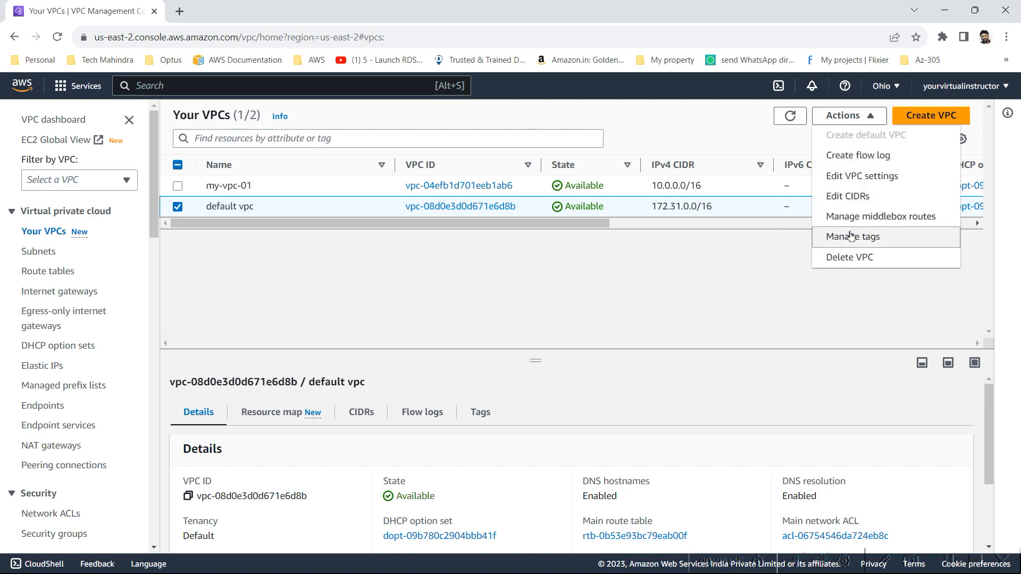
left_click(863, 260)
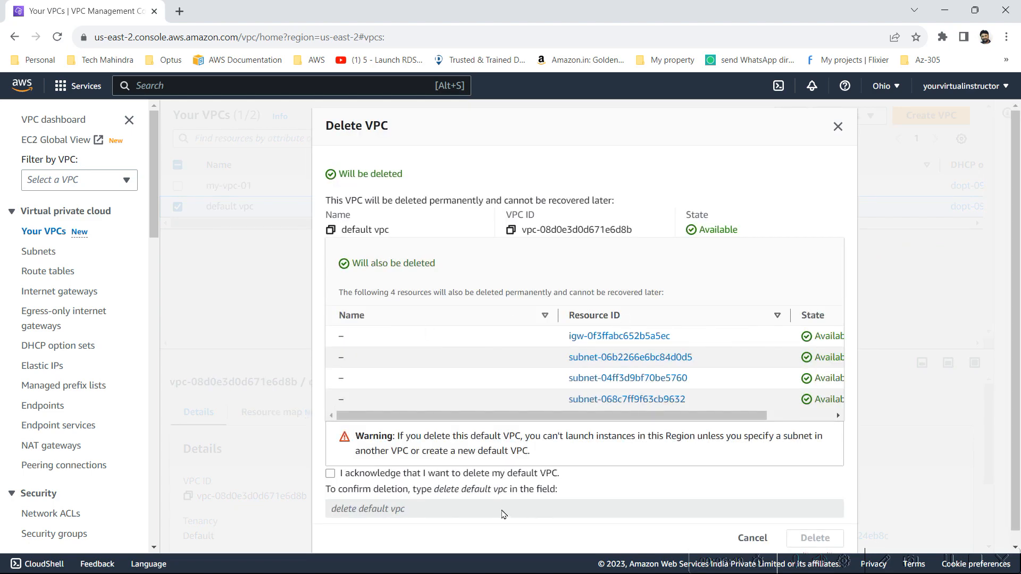
left_click(331, 474)
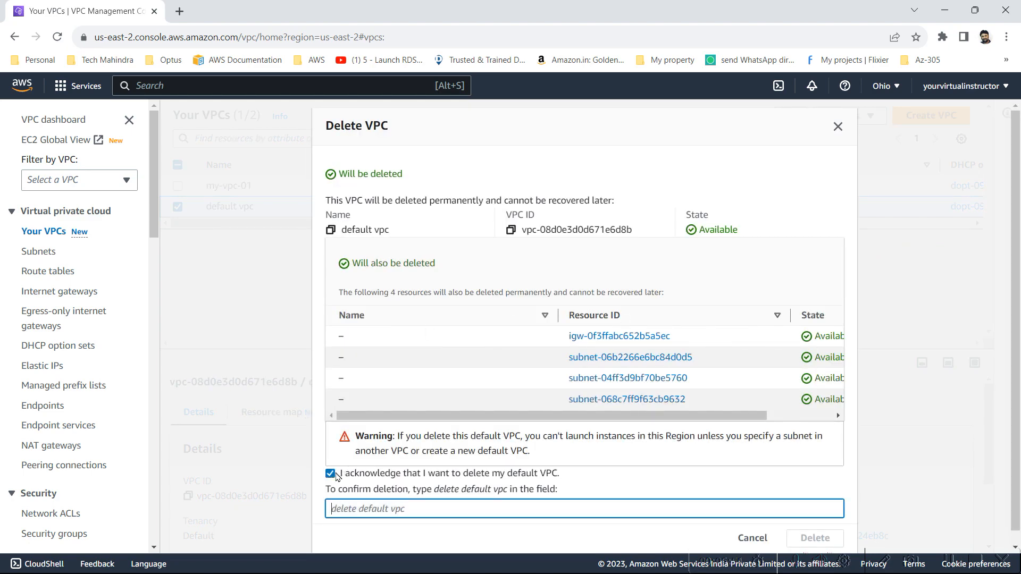
left_click_drag(436, 493, 506, 493)
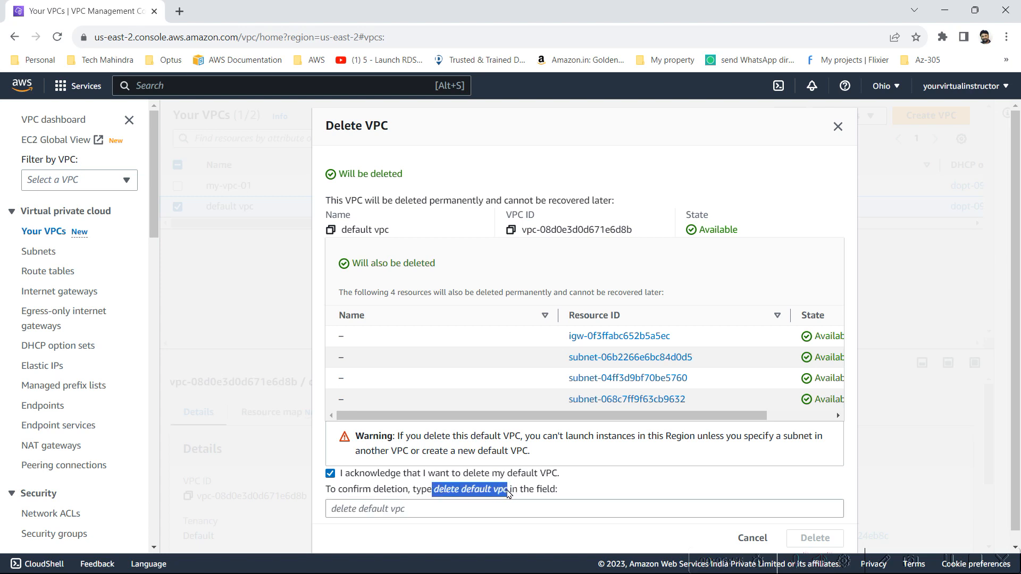
left_click(490, 508)
type("delete default vpc")
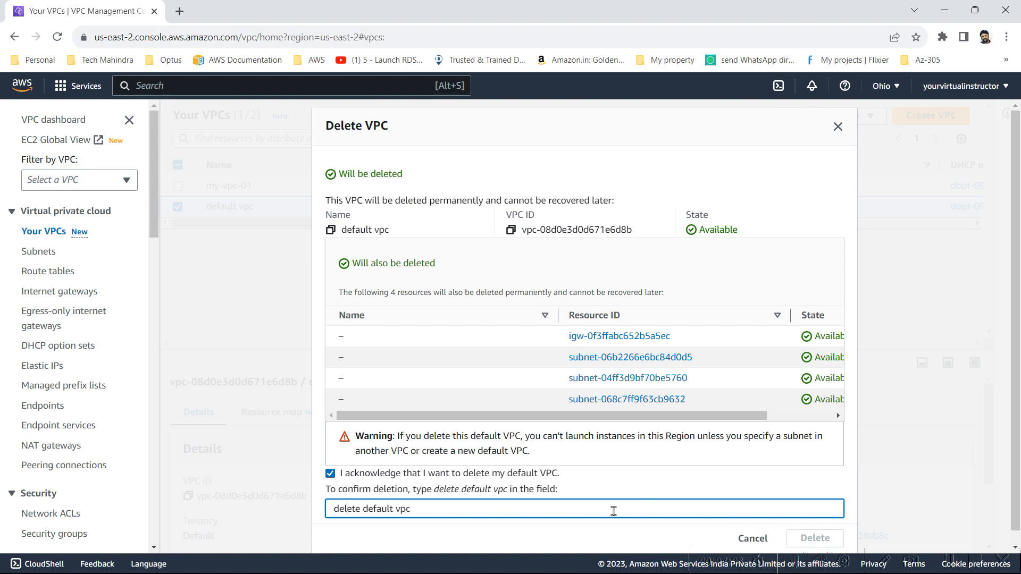
left_click(811, 538)
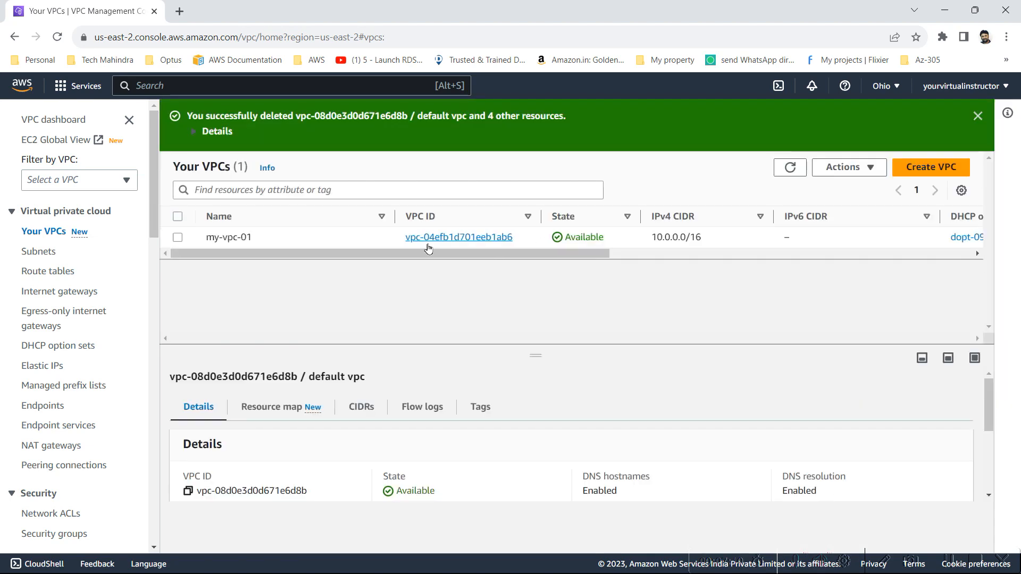
Refresh the subnets list to check for leftover subnets of the deleted default VPC
left_click(56, 250)
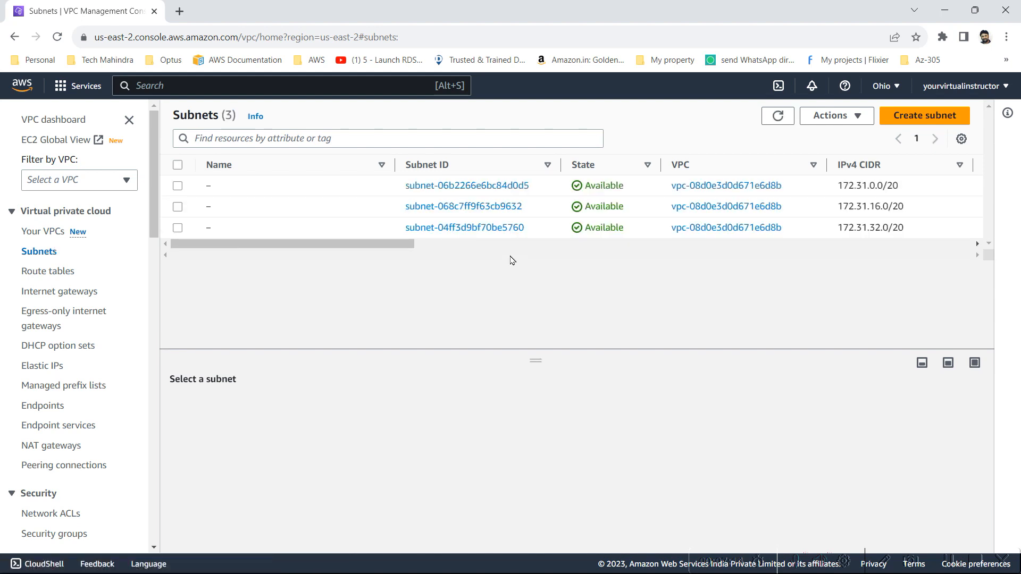
left_click(779, 116)
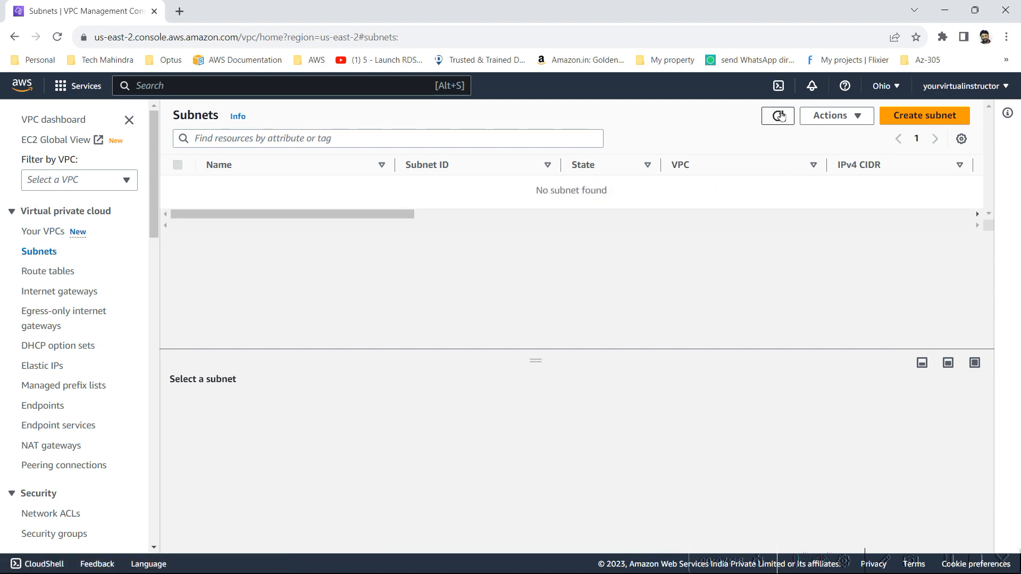
left_click_drag(535, 191, 637, 208)
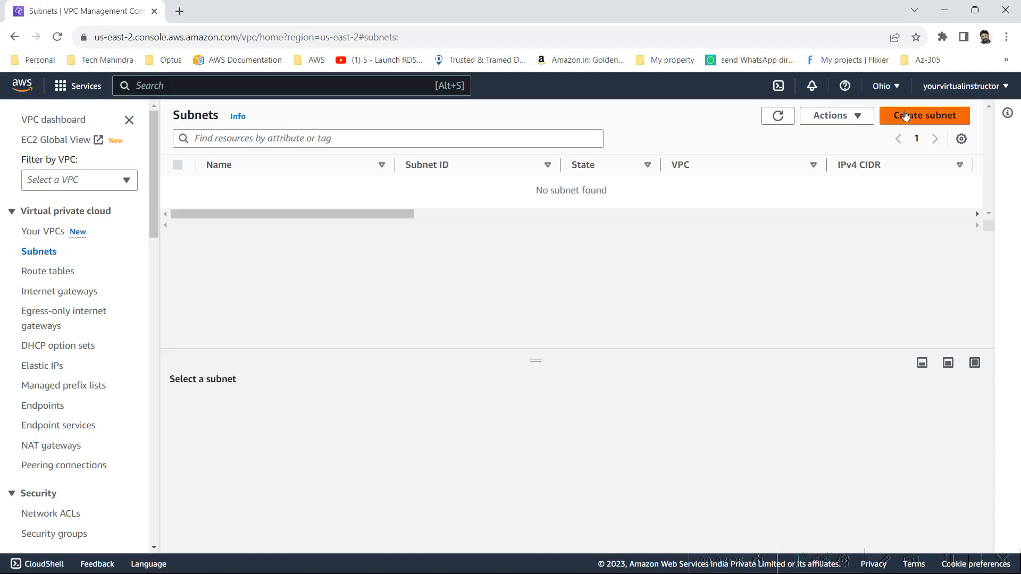
Start creating a subnet in the my-vpc-01 VPC
left_click(910, 113)
left_click(182, 256)
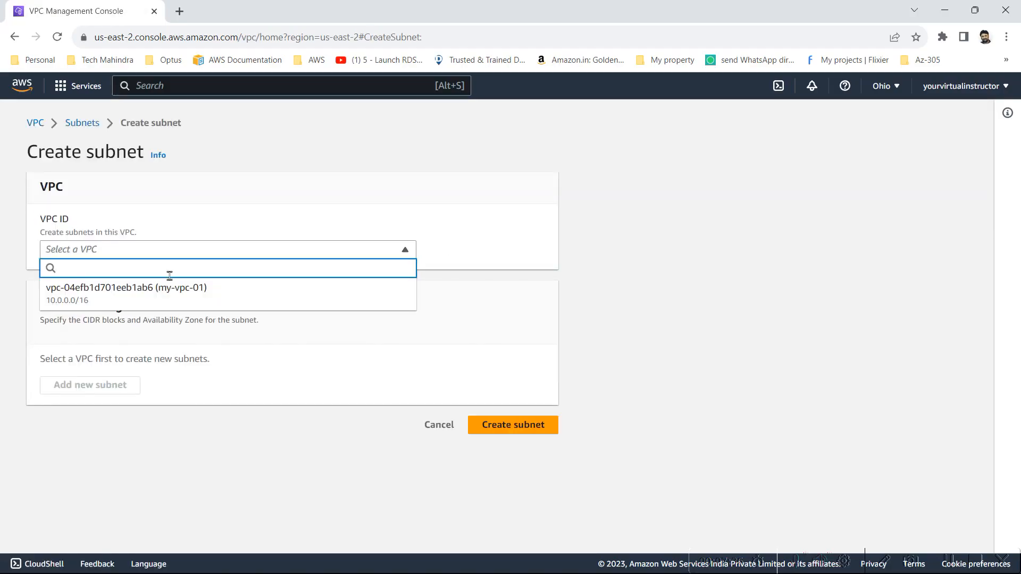
left_click(164, 294)
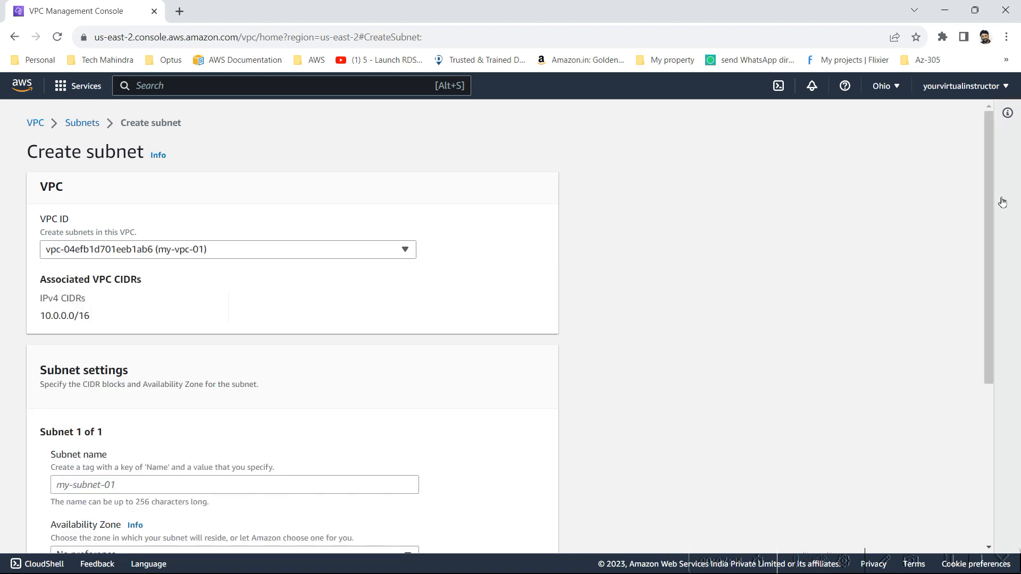
Consult the Amazon VPC diagram in Paint, and return to the VPC console to name the subnet public-subnet
left_click_drag(993, 216, 986, 352)
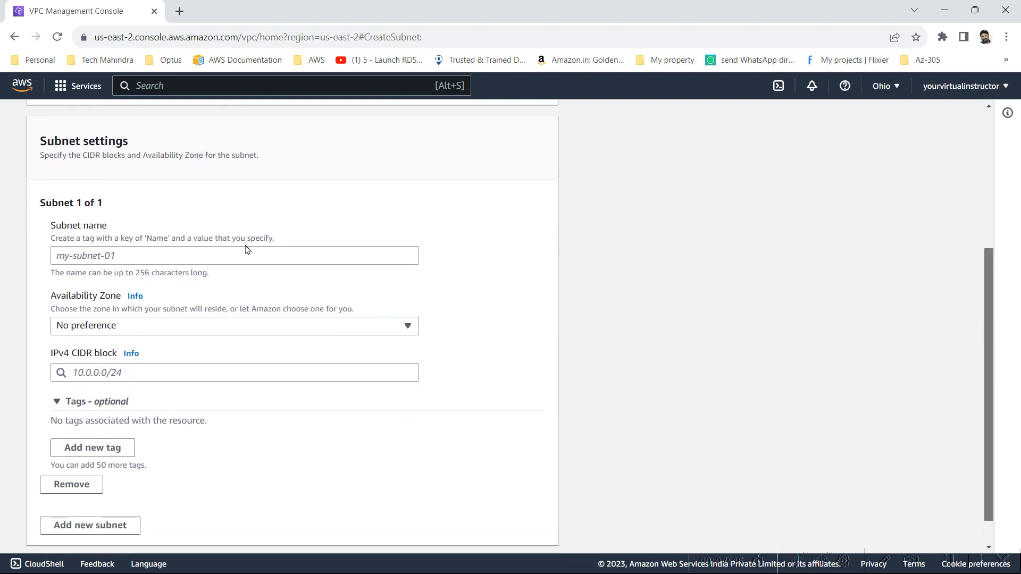
left_click(209, 261)
key("alt+Tab")
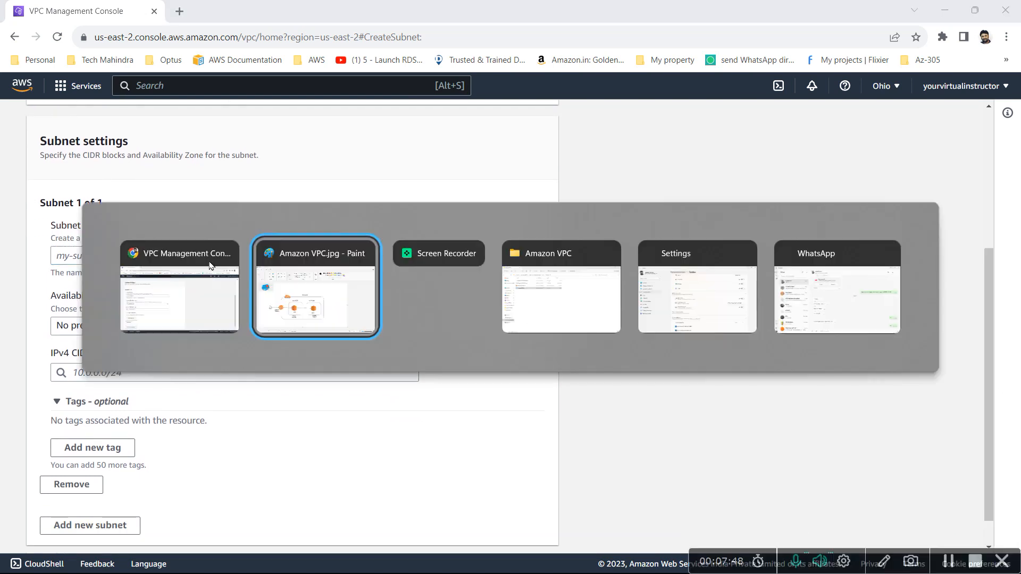
key("alt+Tab")
key("alt+Tab")
key("alt+Tab")
key("alt+Tab")
key("alt+Tab")
key("alt+Tab")
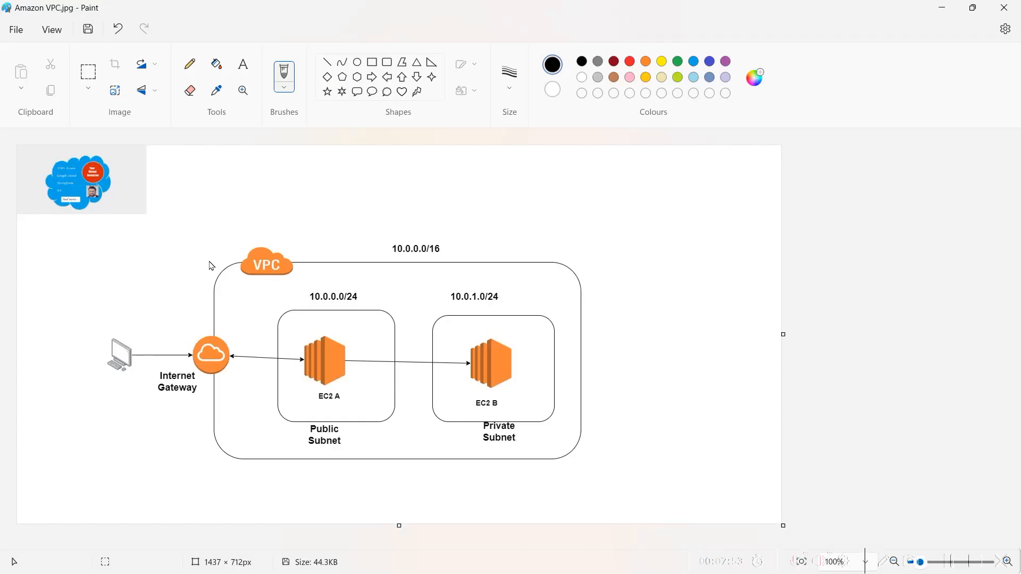
key("alt+Tab")
type("public-subne")
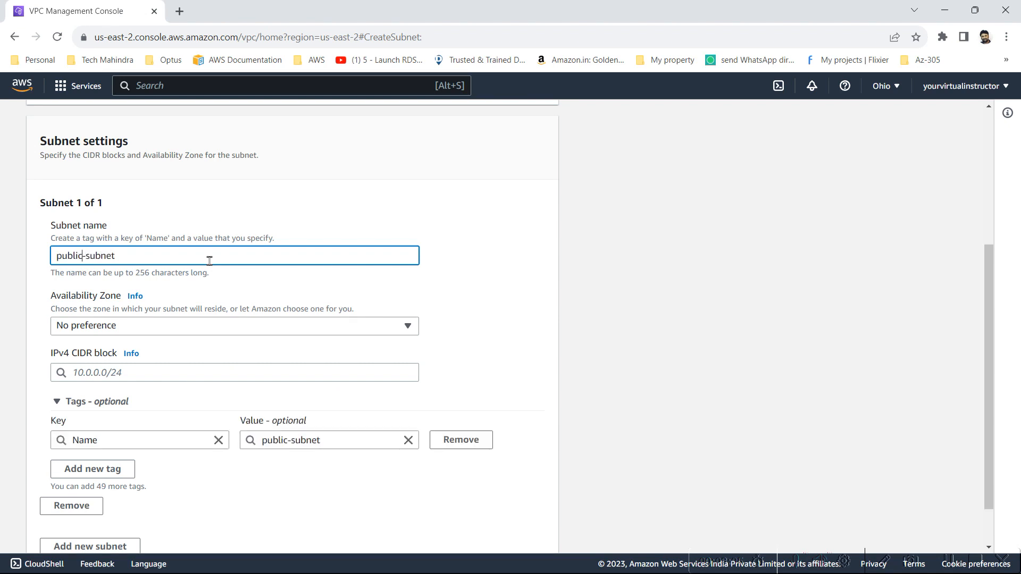
Set the public subnet's availability zone to US East (Ohio) / us-east-2a
left_click(158, 327)
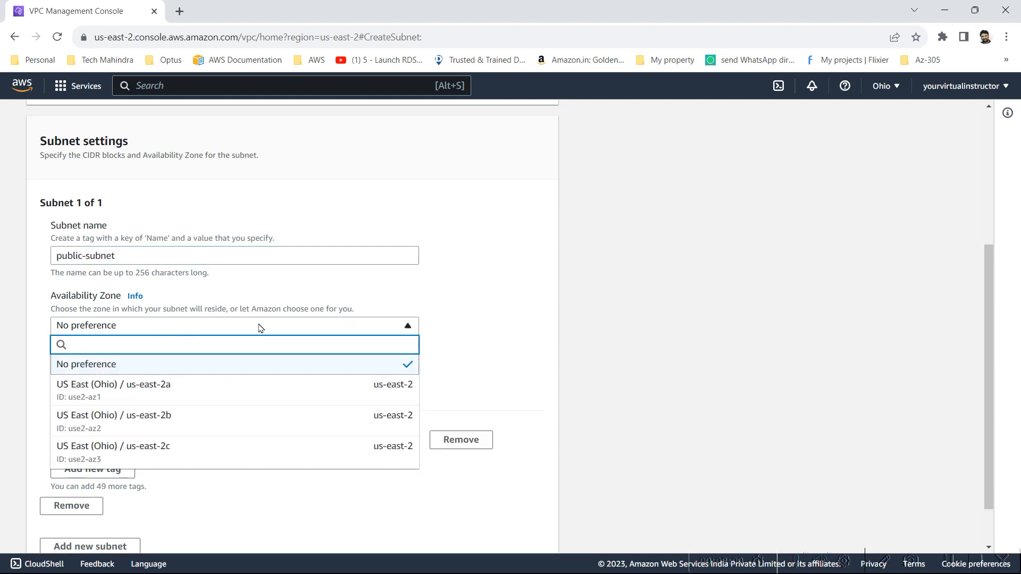
left_click(545, 263)
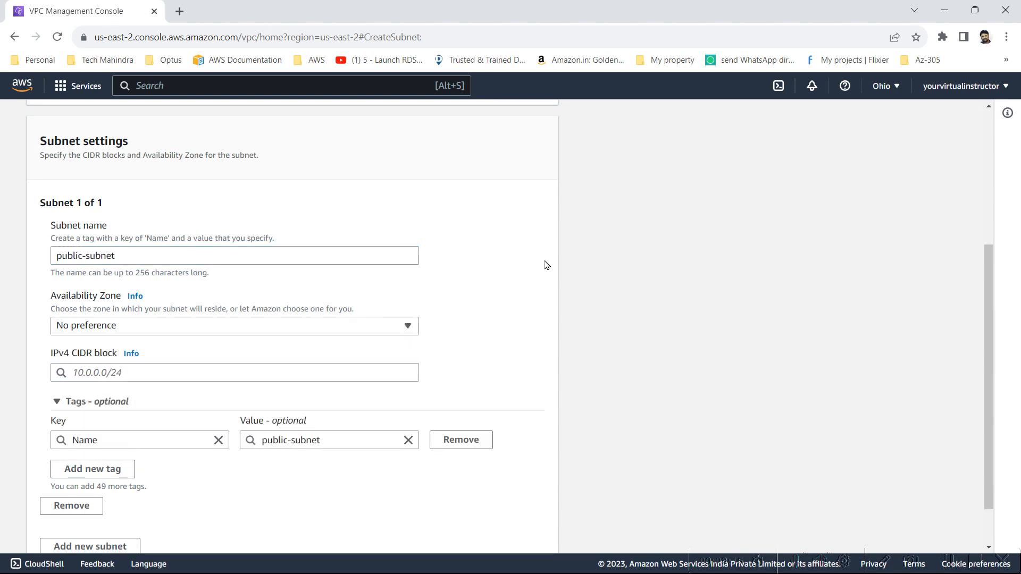
left_click(340, 325)
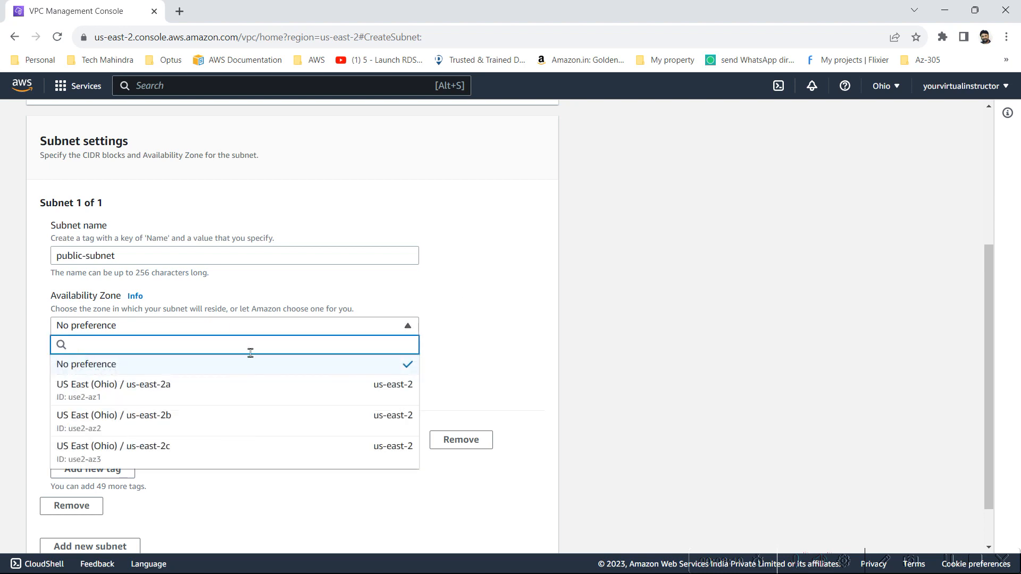
left_click(182, 404)
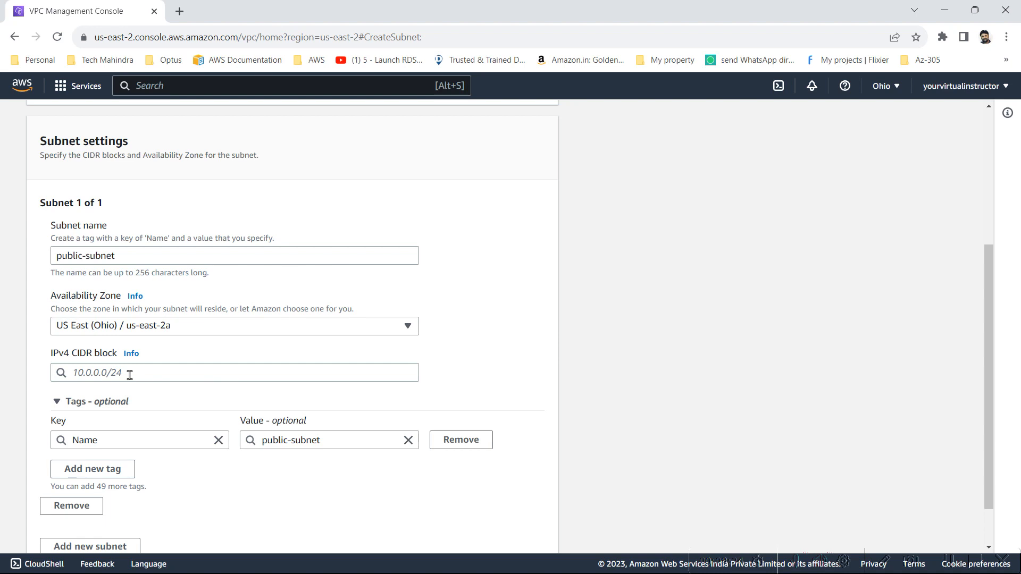
Set the public subnet's IPv4 CIDR block to 10.0.0.0/24
left_click(130, 376)
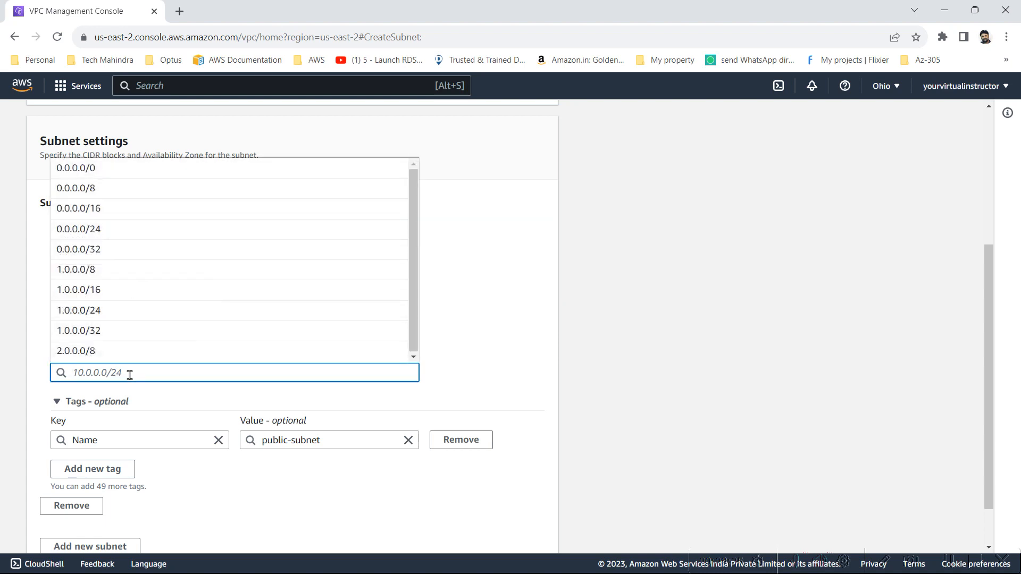
type("10.0.")
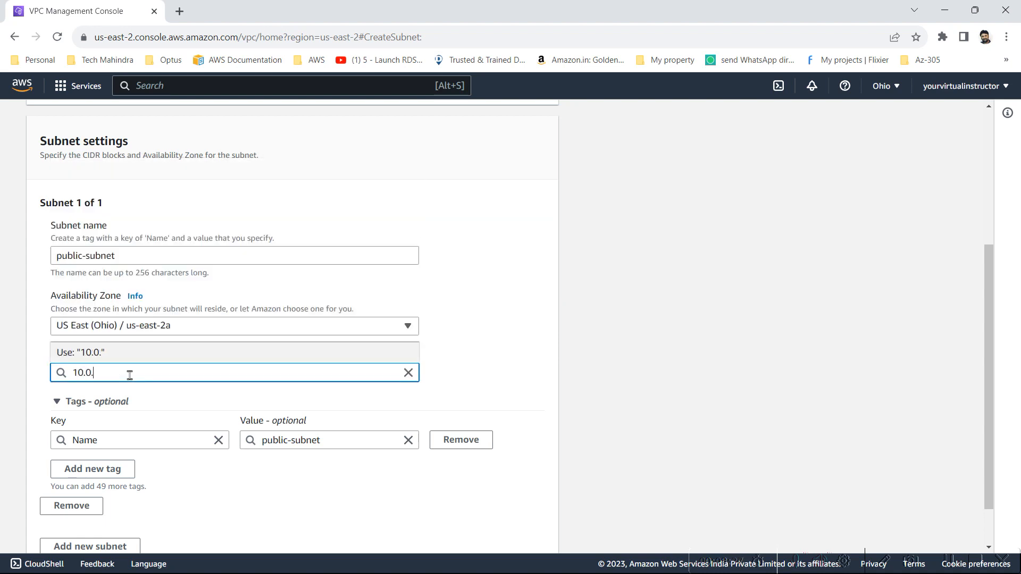
type("0.0.")
type("/24")
left_click(508, 324)
Compare the CIDR block with the VPC diagram in Paint, and create the public subnet in the VPC console
key("alt+Tab")
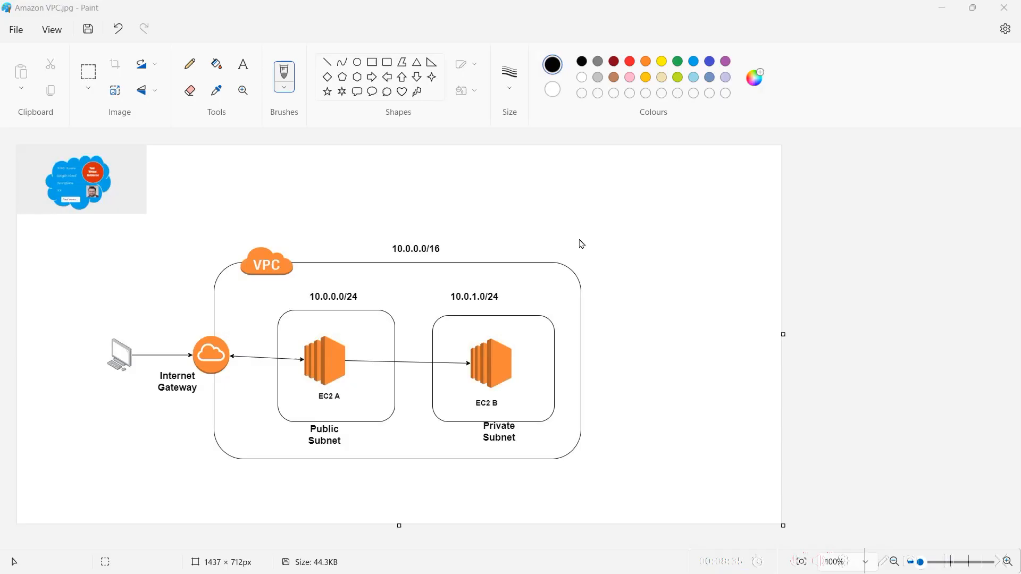
key("alt+Tab")
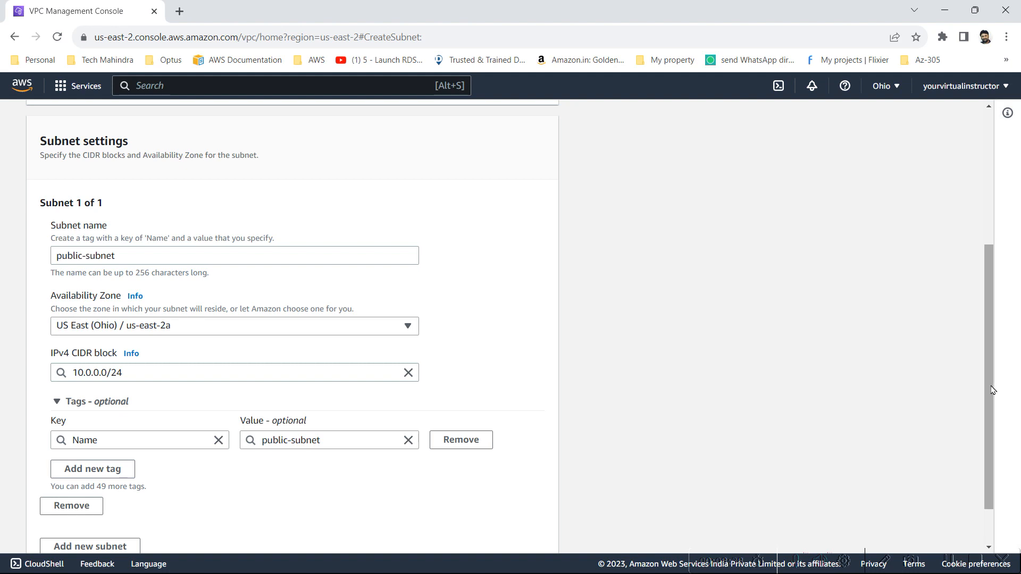
left_click_drag(992, 389, 996, 464)
left_click(543, 531)
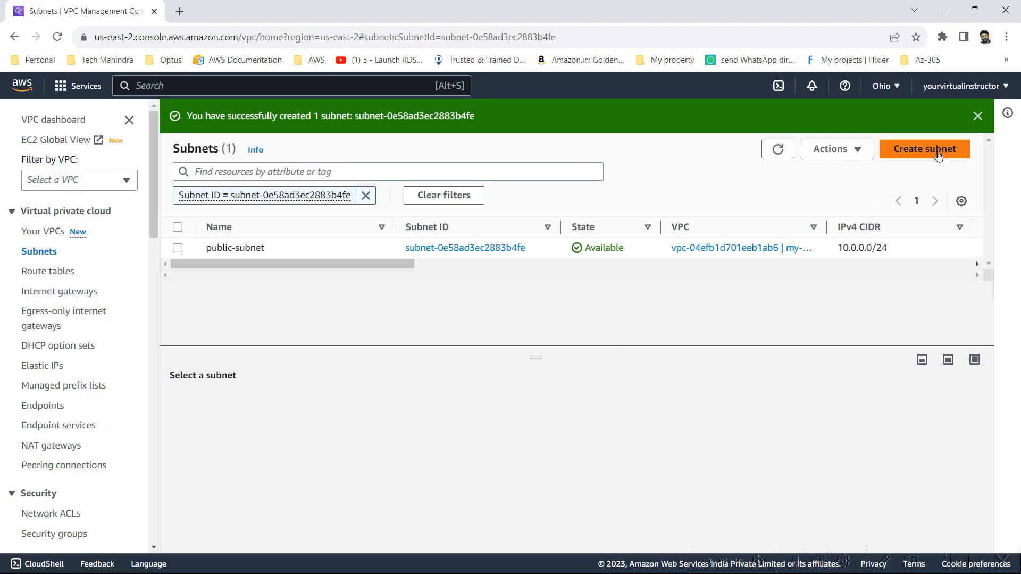
Start another subnet in the my-vpc-01 VPC and name it private-subnet
left_click(938, 154)
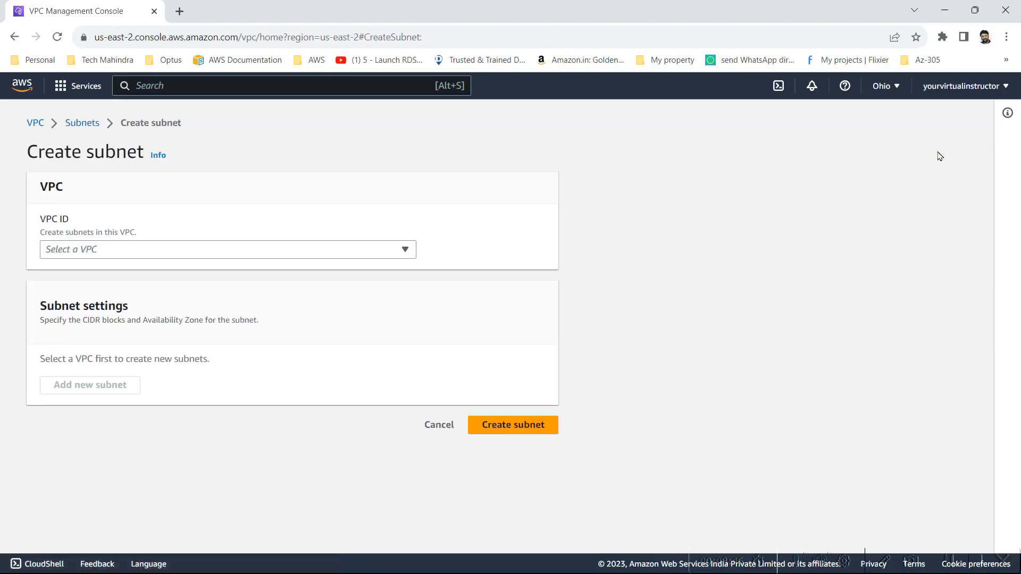
left_click(186, 255)
left_click(140, 294)
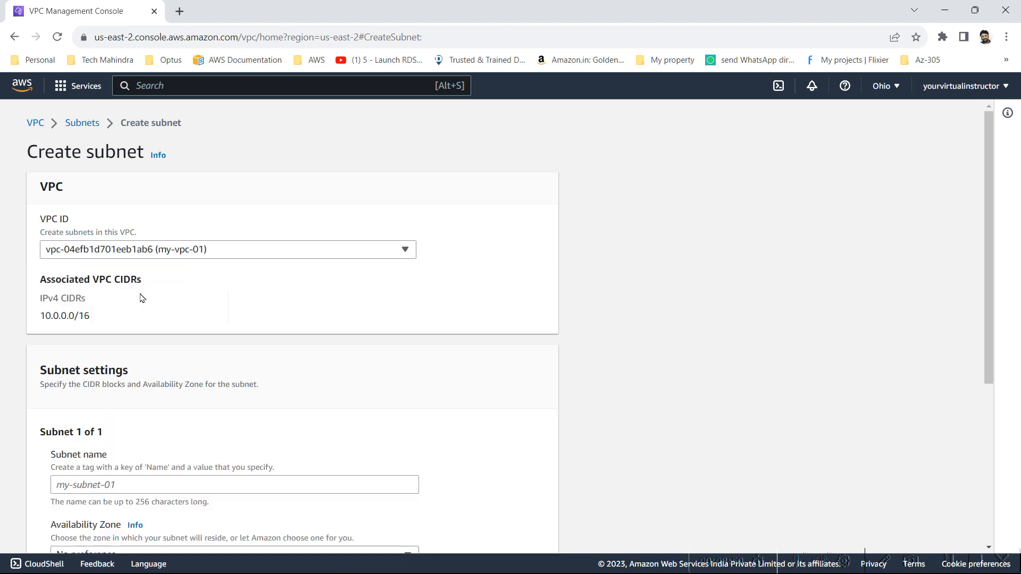
left_click(180, 492)
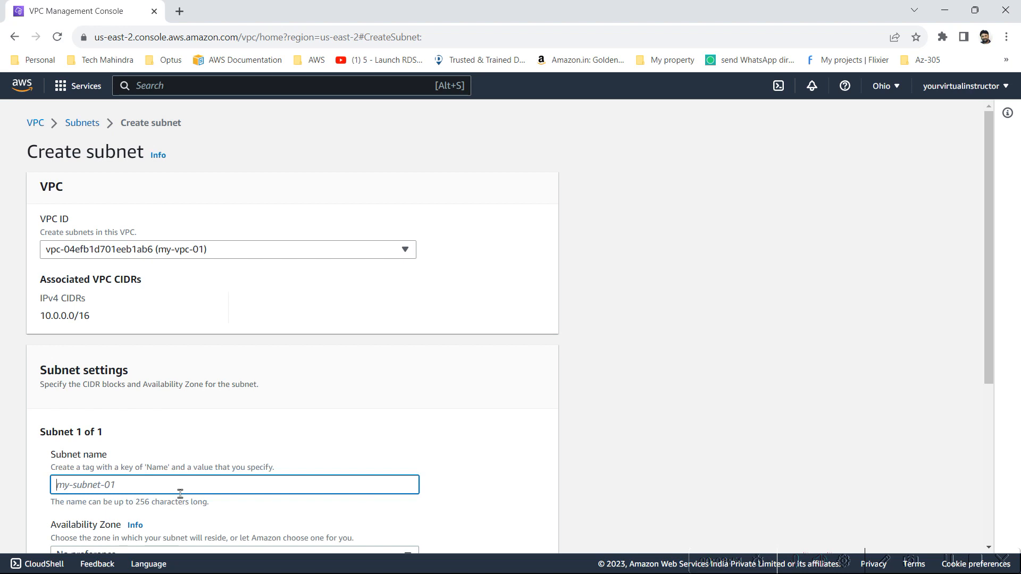
type("private-subnet")
Set the private subnet's availability zone to US East (Ohio) / us-east-2b
left_click(988, 415)
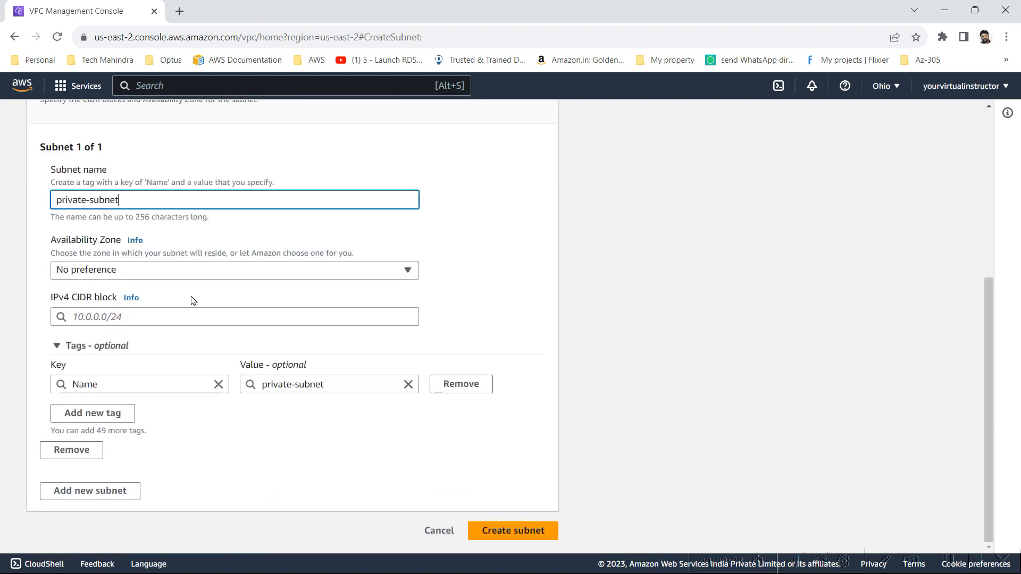
left_click(145, 276)
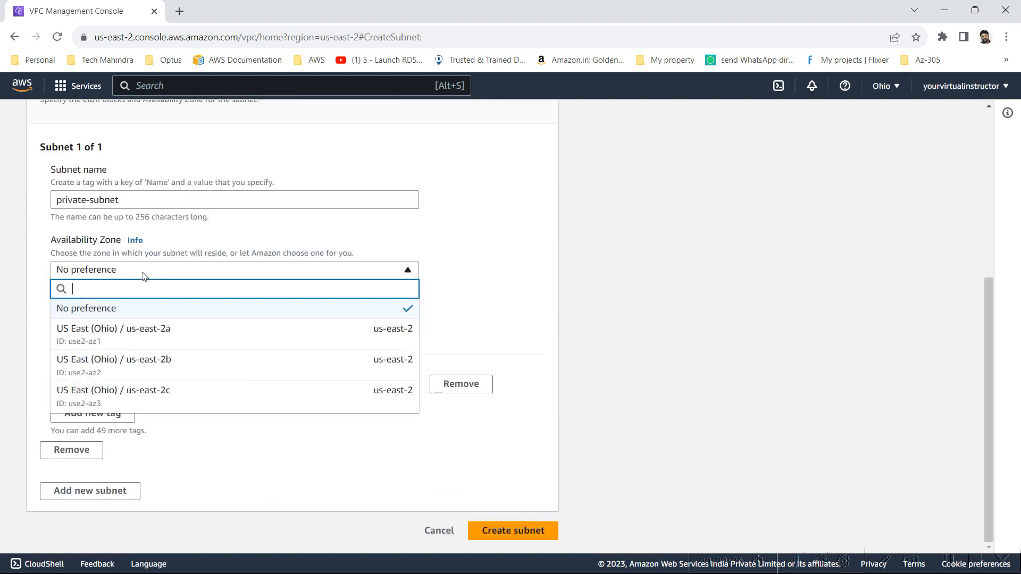
left_click(138, 366)
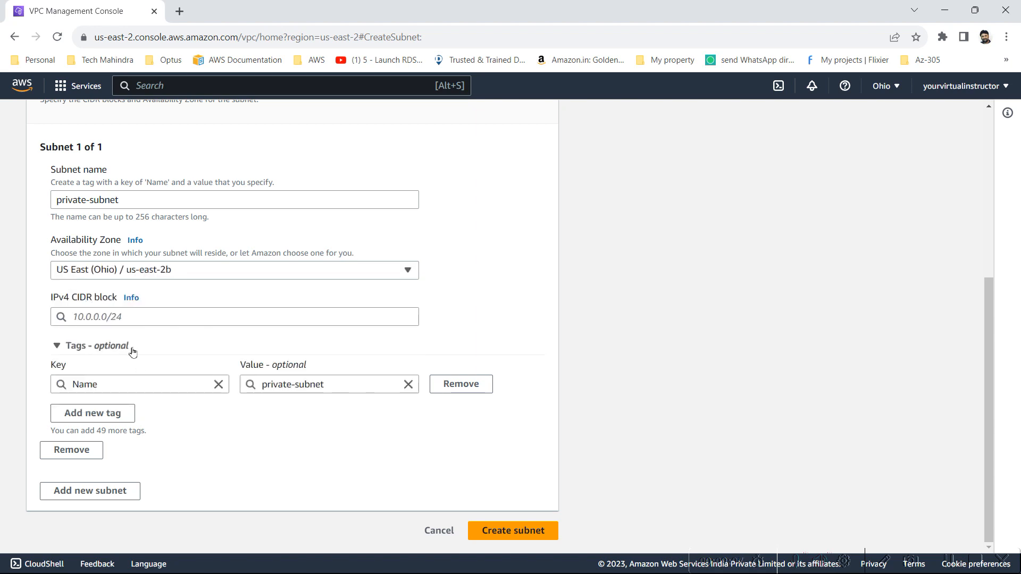
left_click(178, 272)
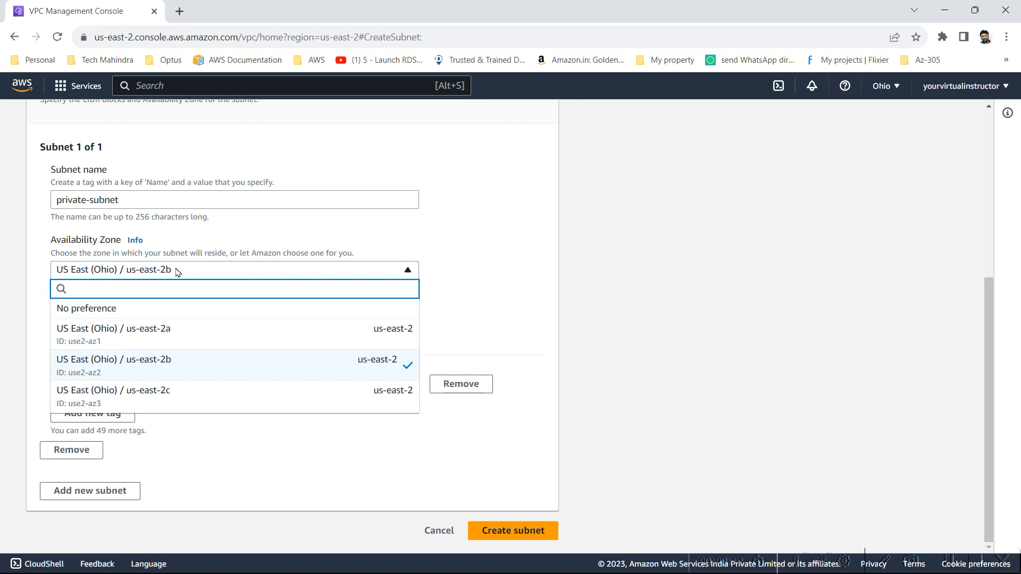
left_click(176, 367)
Set the private subnet's IPv4 CIDR block to 10.0.1.0/24
left_click(148, 317)
type("10")
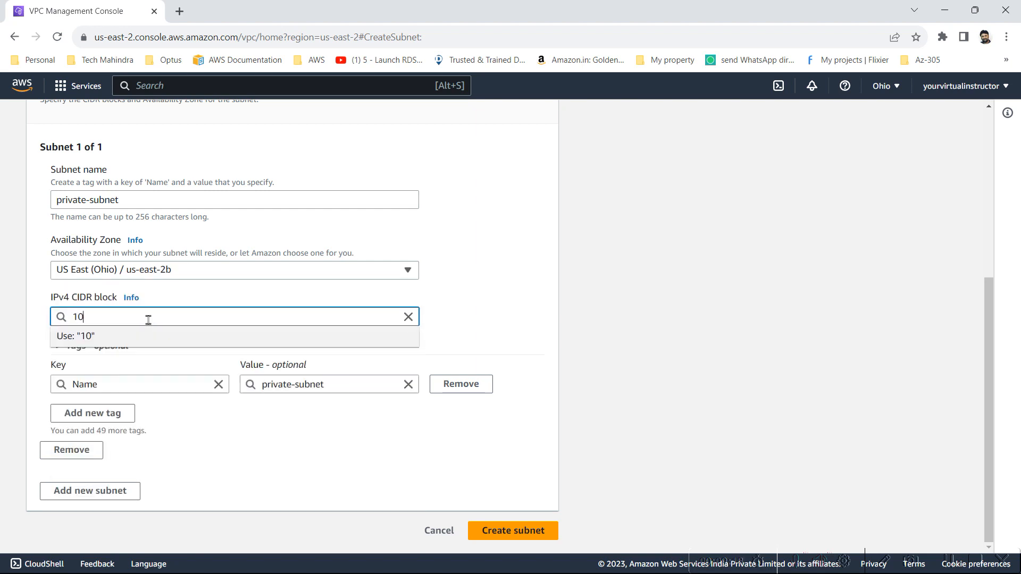
type(".0.1.0/24")
key("Tab")
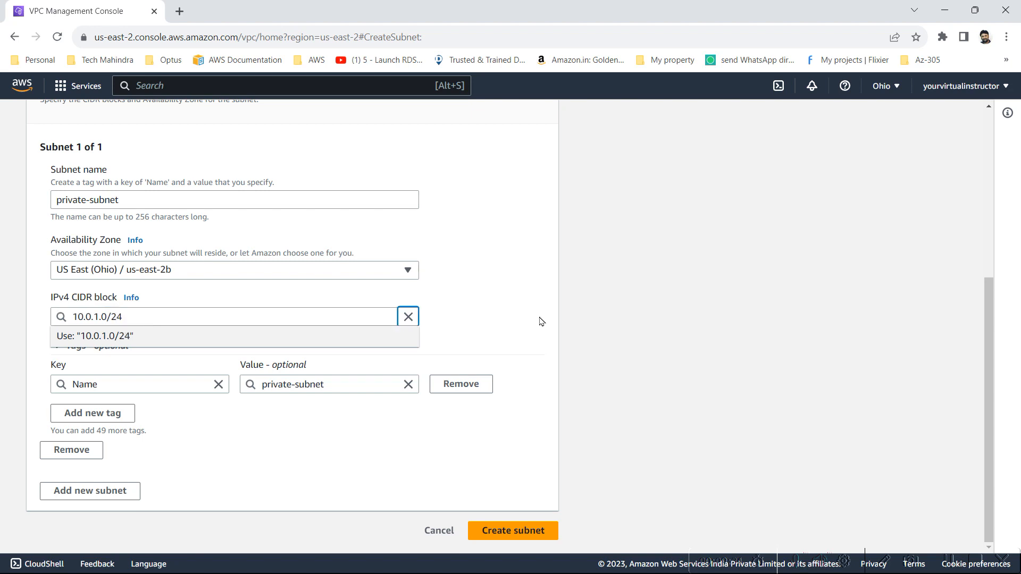
Create the private subnet and remove the subnet ID filter to list all subnets
left_click(585, 345)
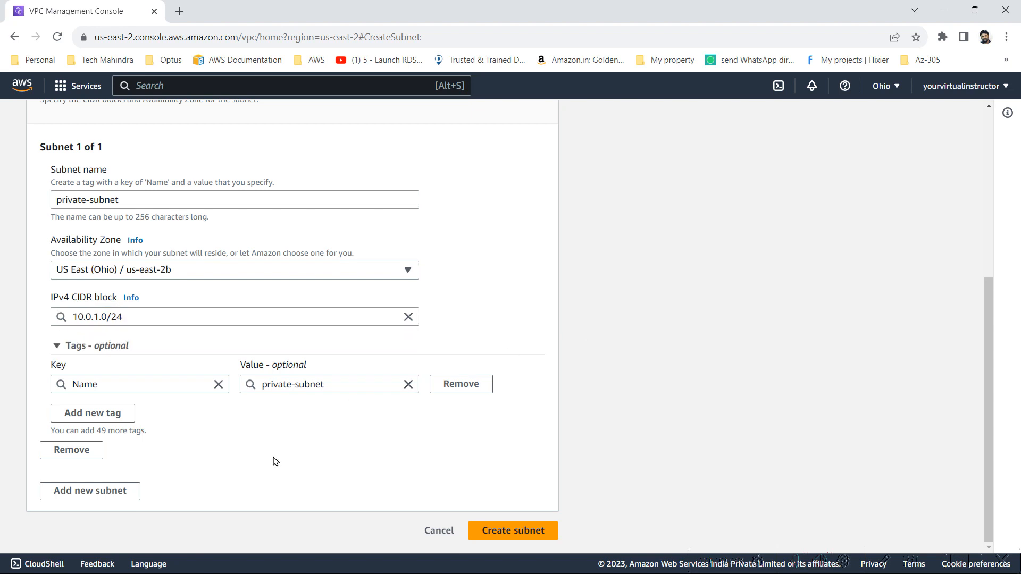
left_click(544, 540)
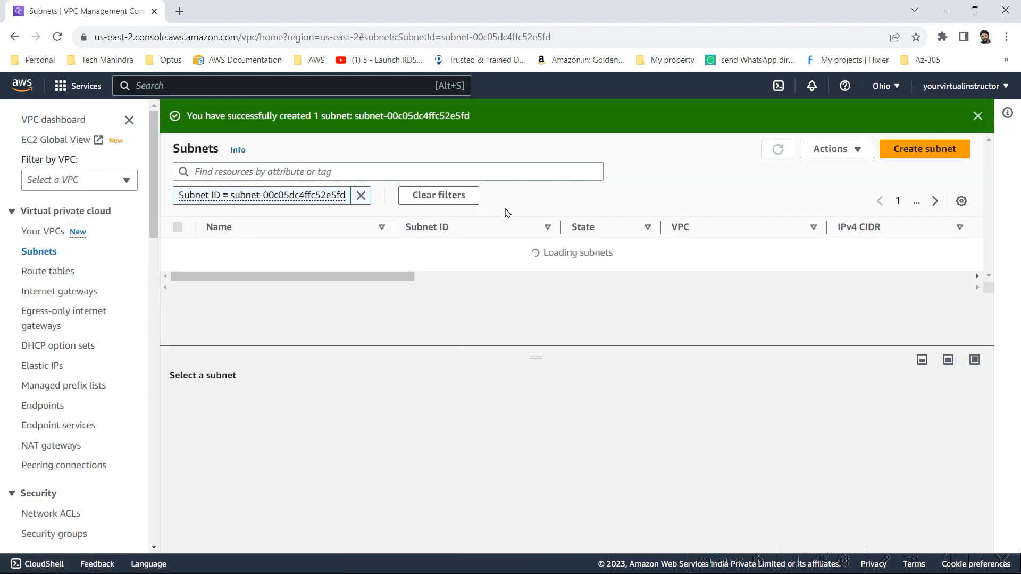
left_click(361, 196)
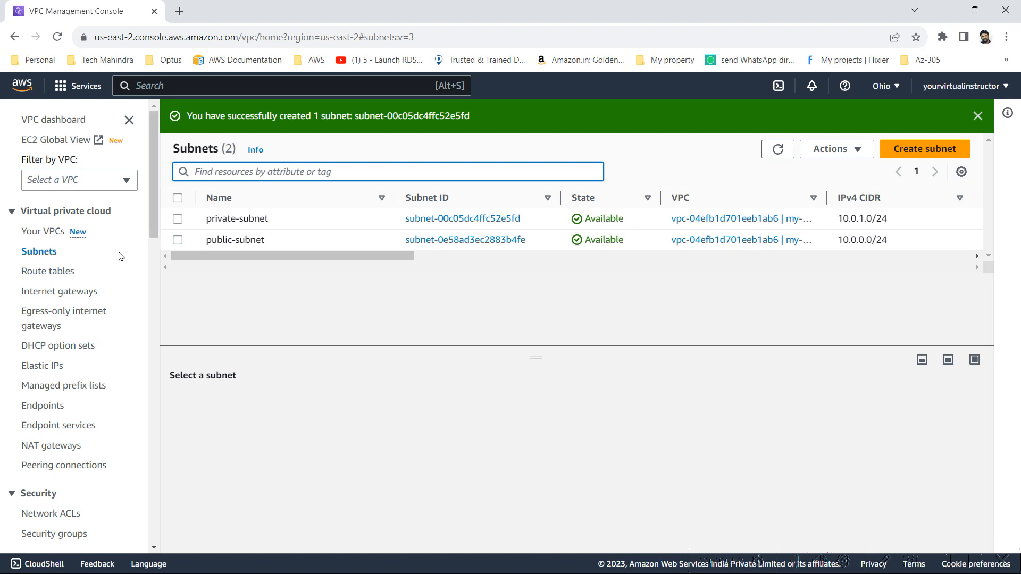
Open the EC2 dashboard from the Compute services
left_click(59, 93)
left_click(59, 93)
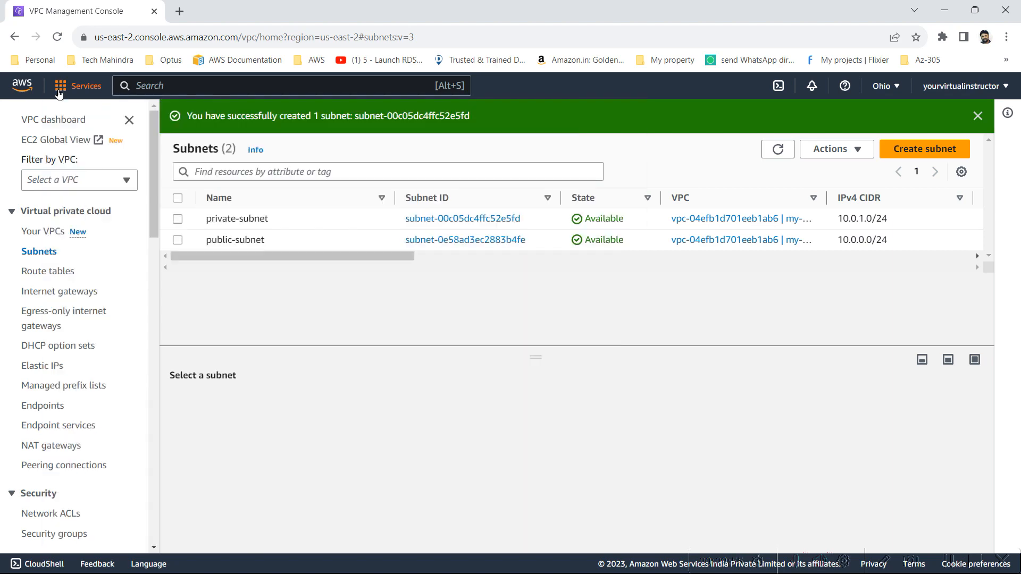
left_click(59, 94)
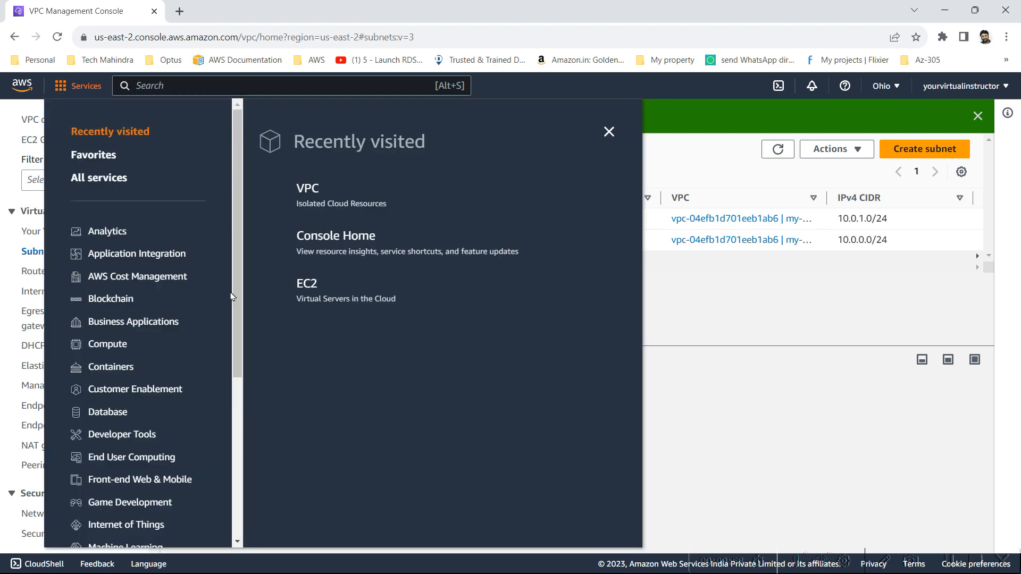
left_click(90, 349)
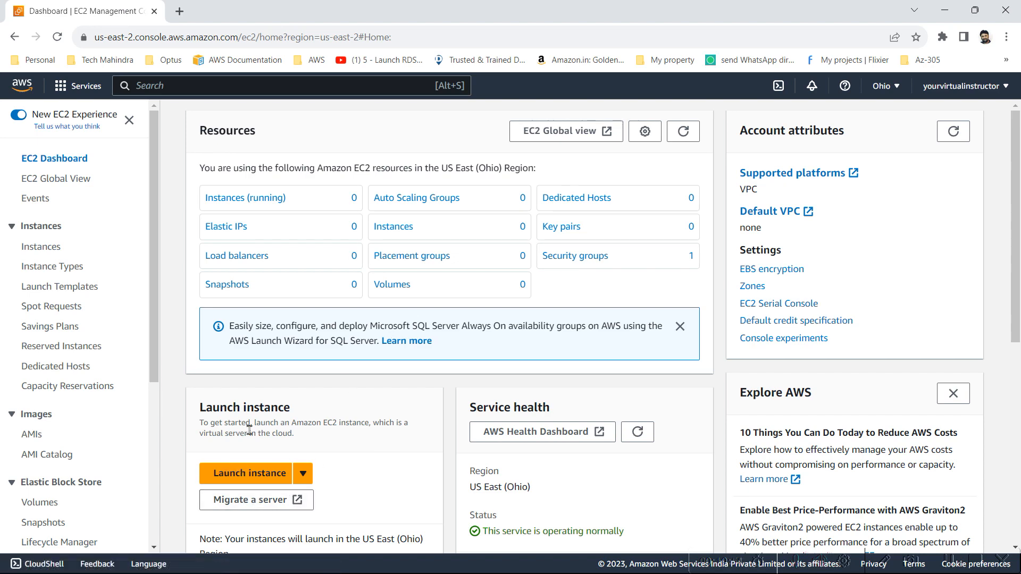
Start launching a new EC2 instance and name it EC2A
left_click(252, 475)
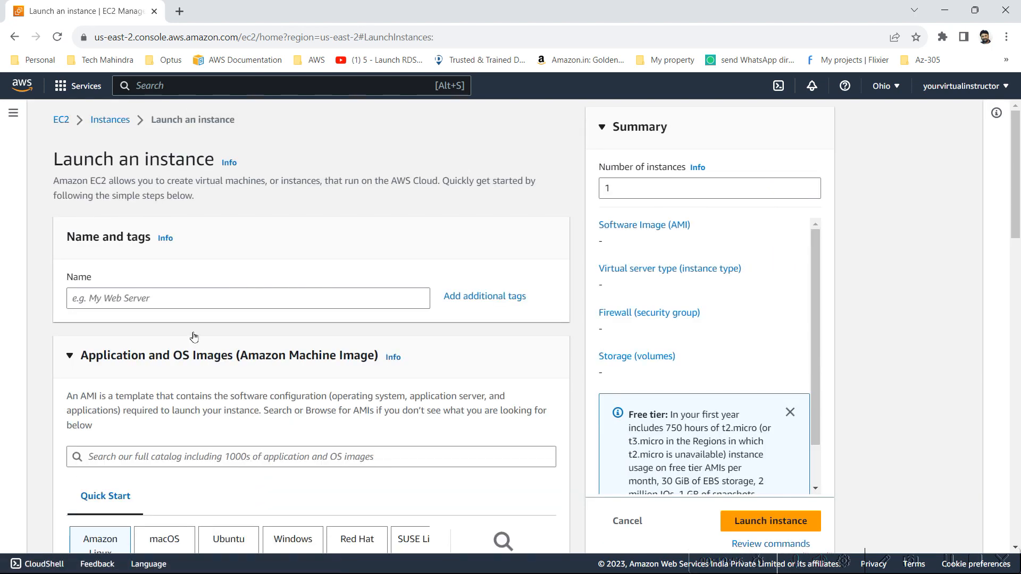
left_click(151, 297)
type("EC2A")
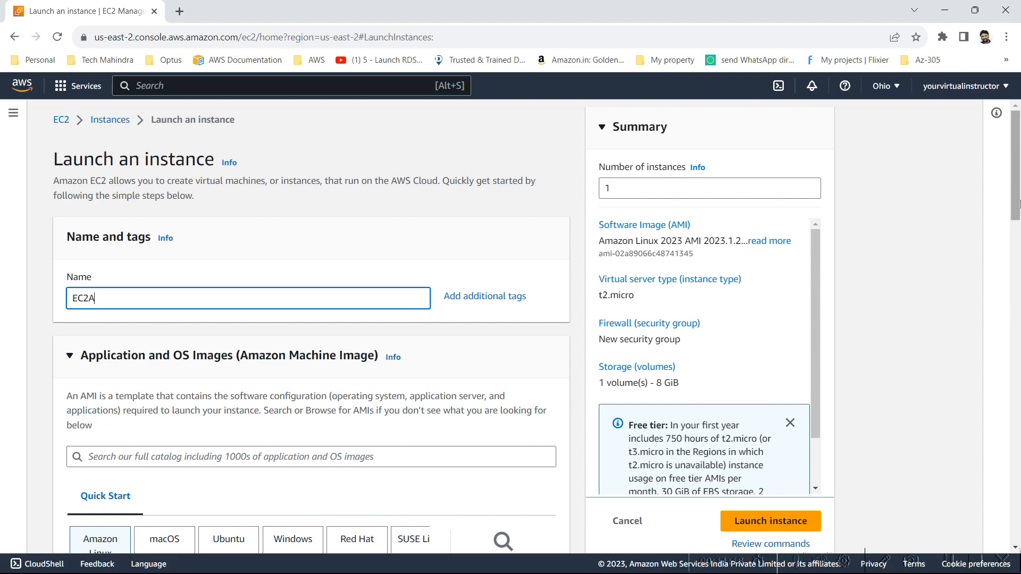
key("alt+Tab")
key("alt+Tab")
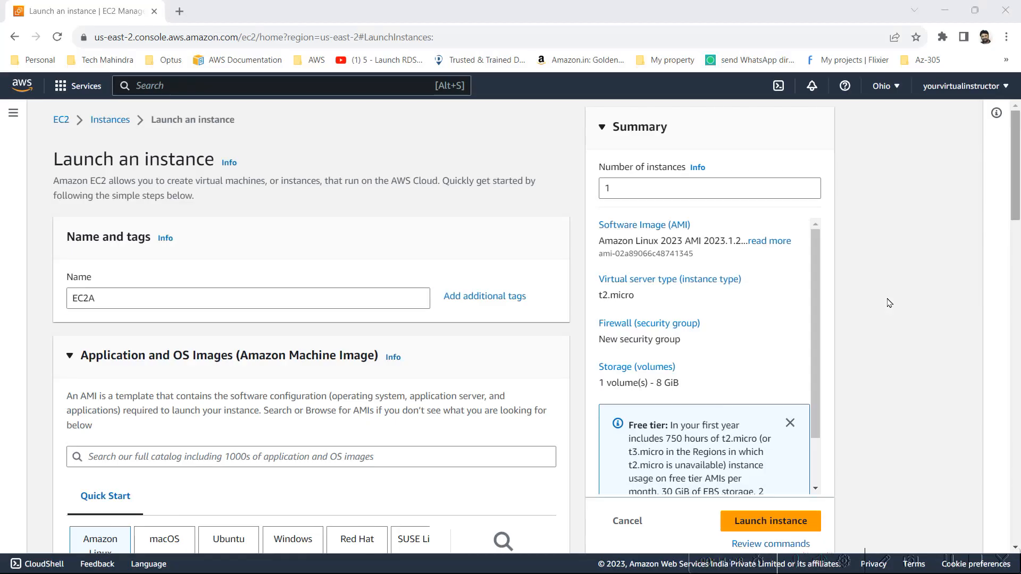
Choose Amazon Linux 2 AMI (HVM) - Kernel 5.10, SSD Volume Type as the instance's machine image
left_click(201, 462)
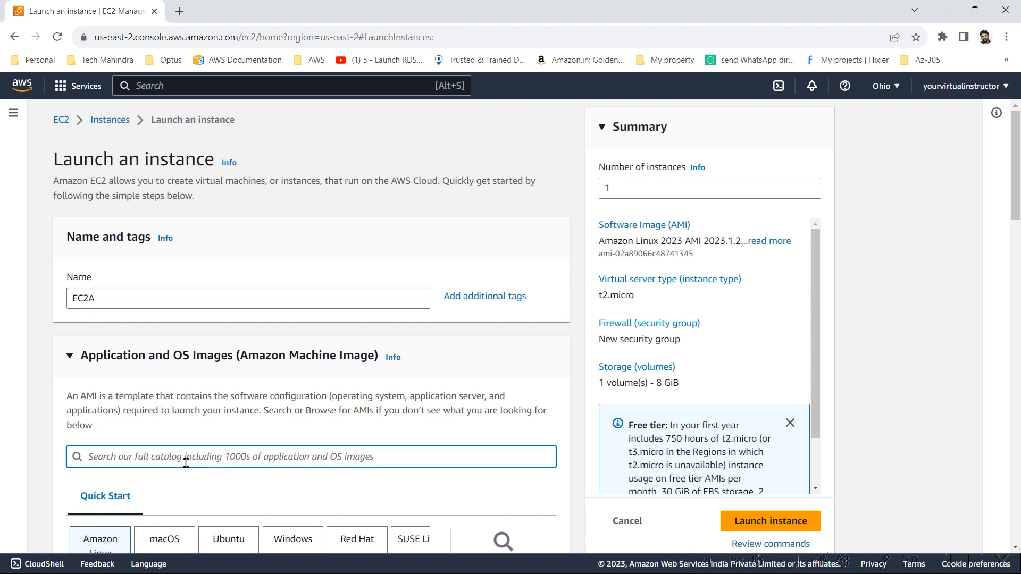
scroll(205, 433, "down", 2)
scroll(283, 349, "down", 2)
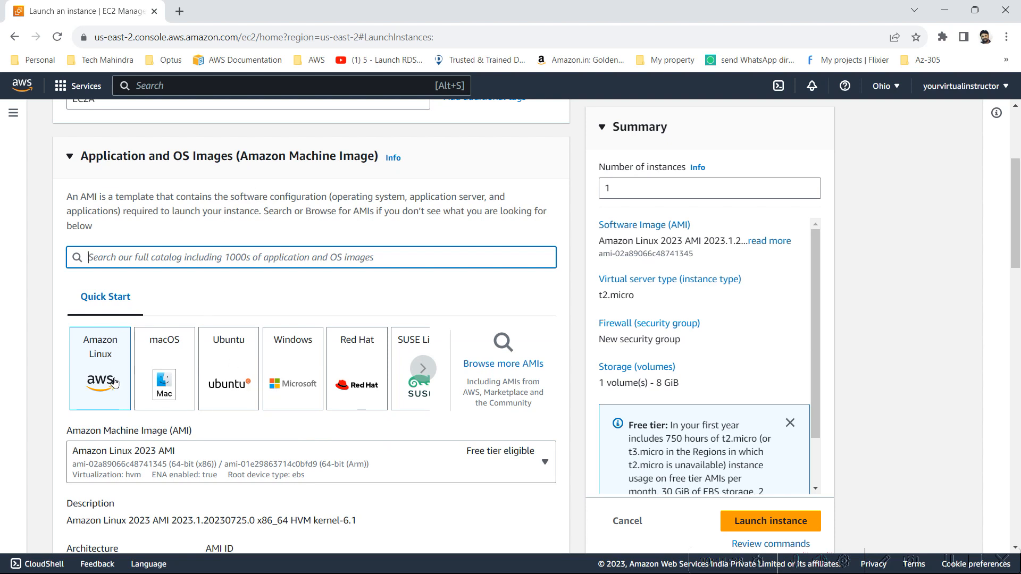
scroll(288, 485, "down", 2)
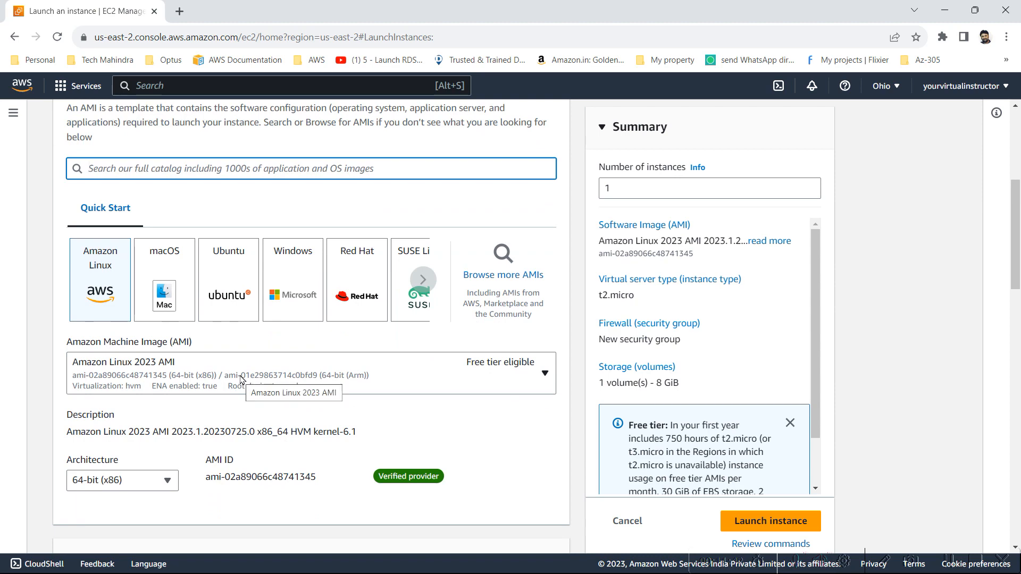
left_click(239, 392)
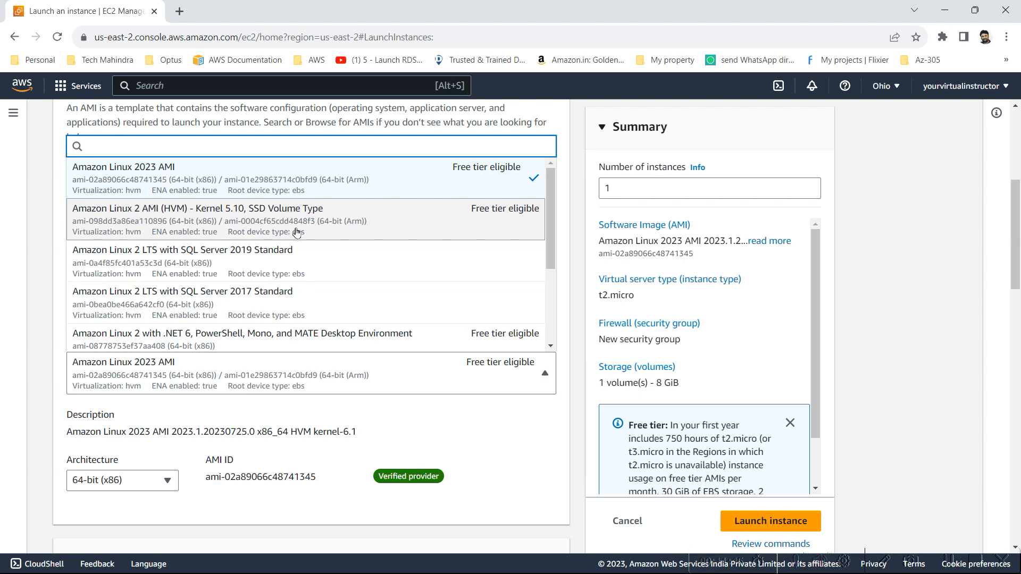
left_click(333, 226)
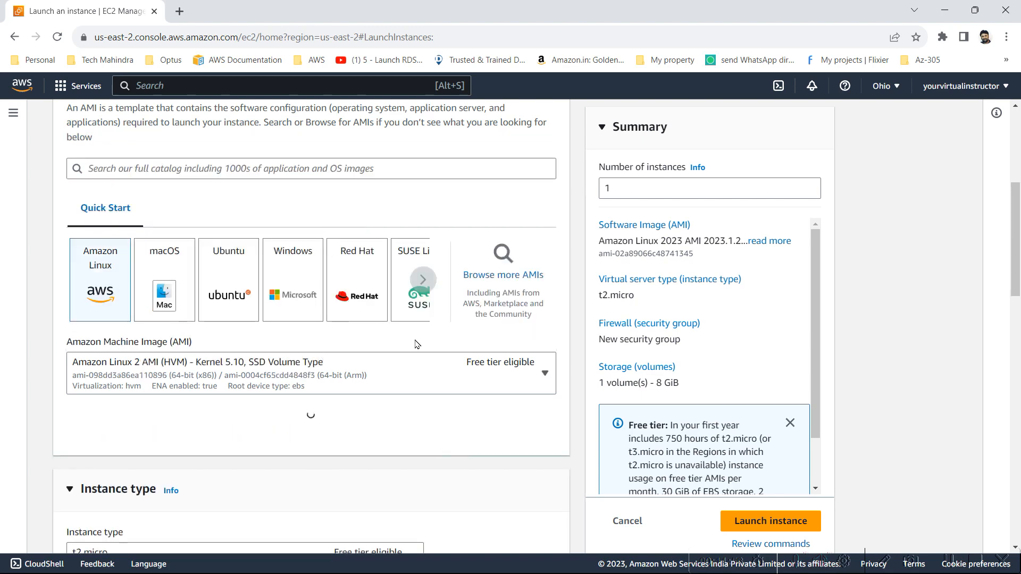
Look through the available instance types and select the free-tier-eligible t2.micro
scroll(478, 415, "down", 2)
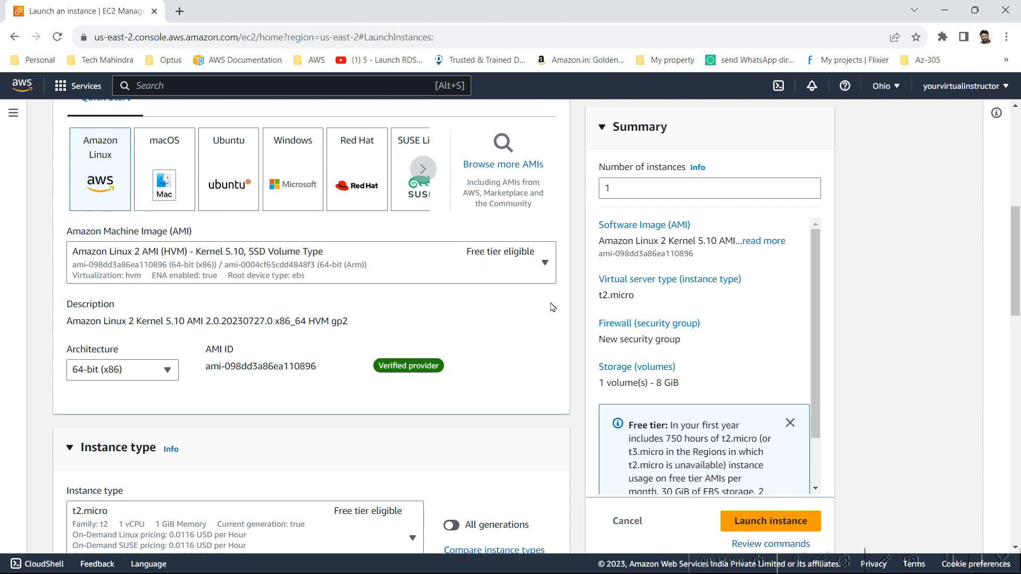
scroll(324, 406, "down", 3)
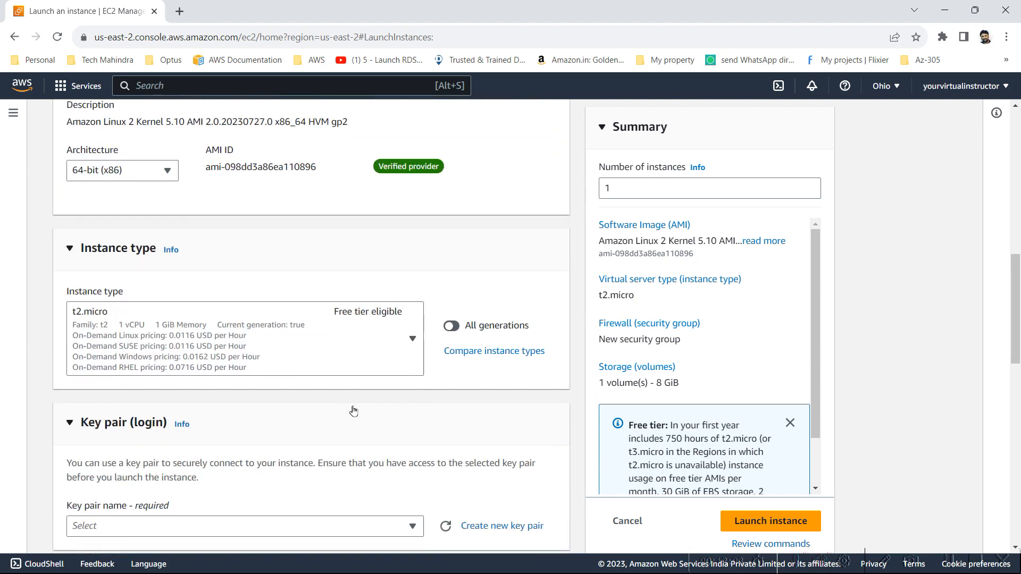
left_click(381, 363)
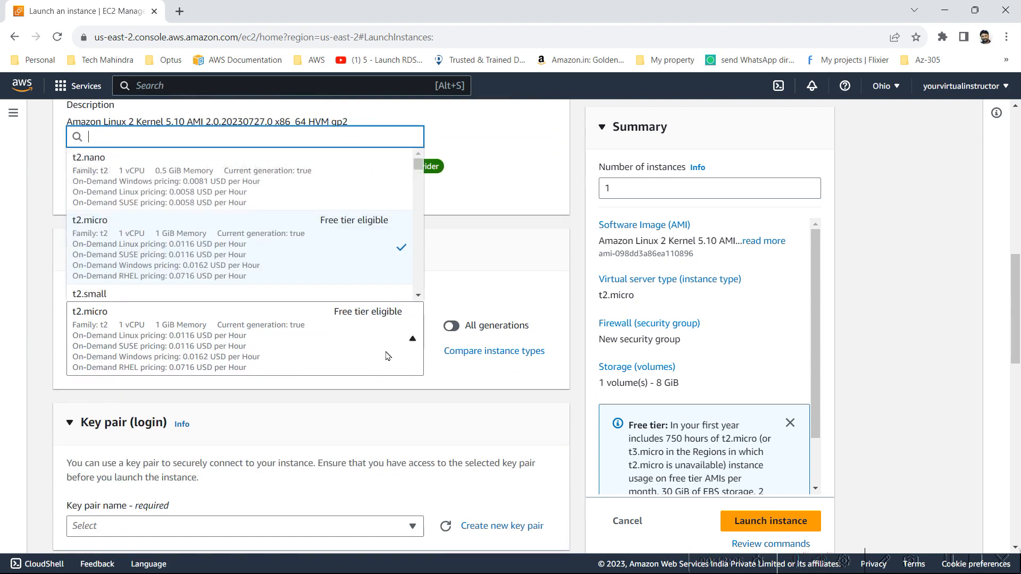
scroll(379, 259, "down", 3)
scroll(379, 259, "up", 2)
scroll(380, 259, "up", 1)
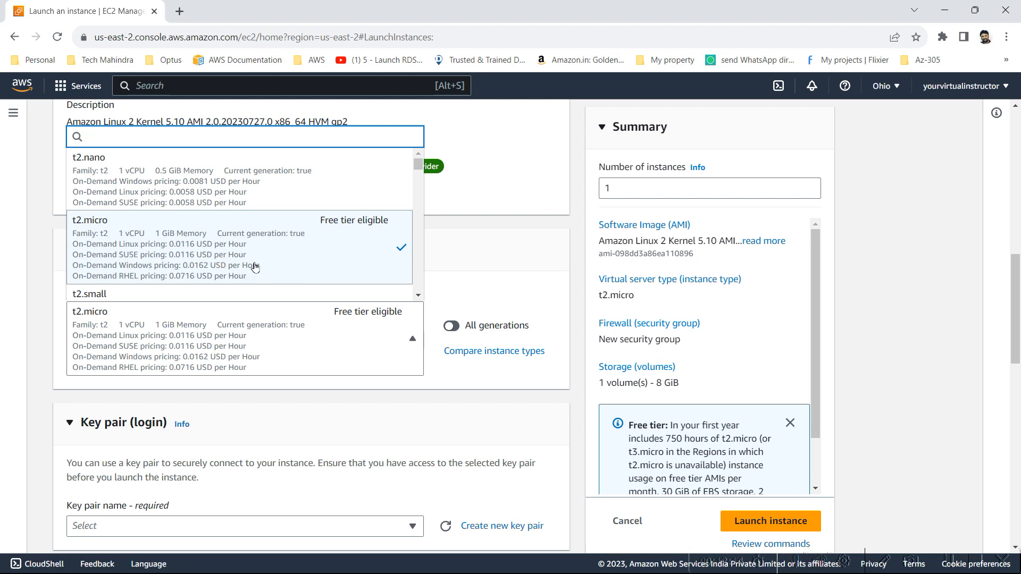
left_click(362, 273)
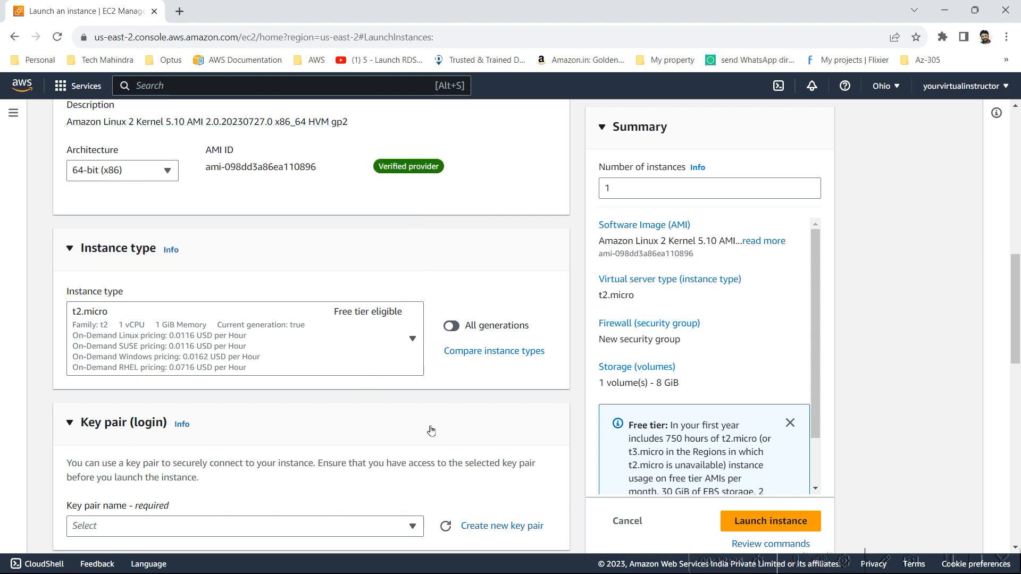
Check which existing key pairs are available for logging in to the instance
scroll(432, 427, "down", 3)
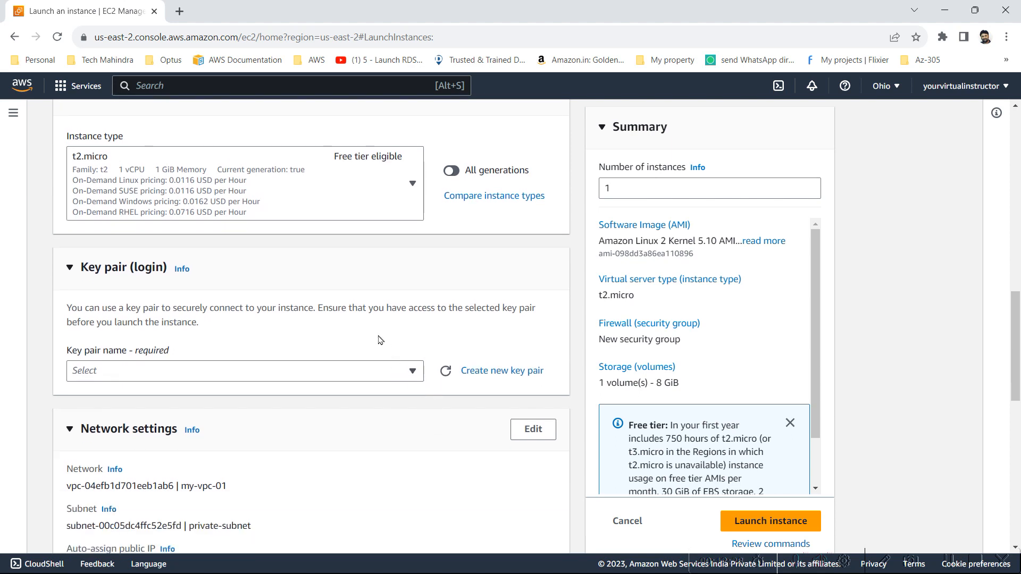
left_click(370, 378)
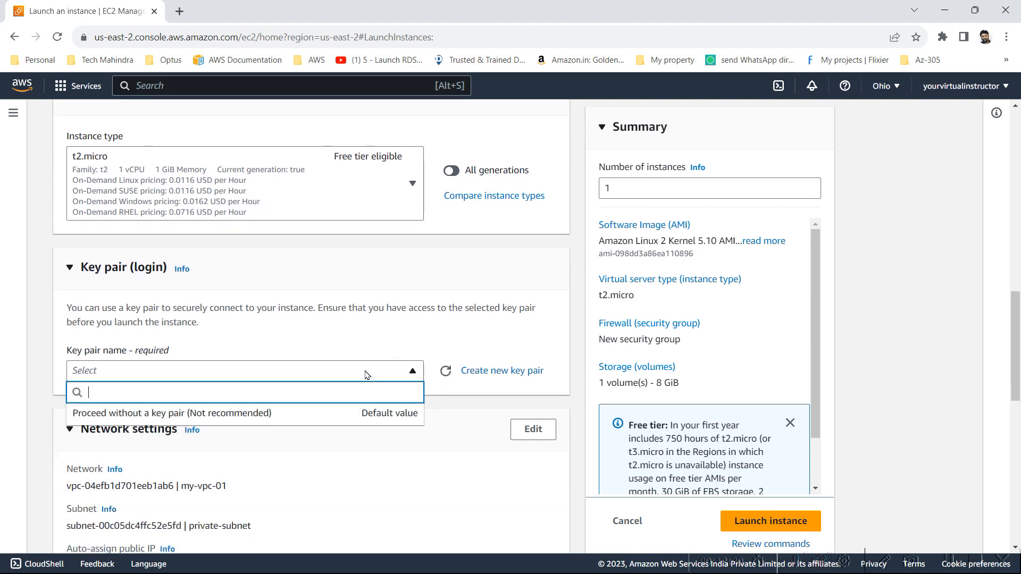
left_click(365, 374)
left_click(366, 374)
left_click(365, 375)
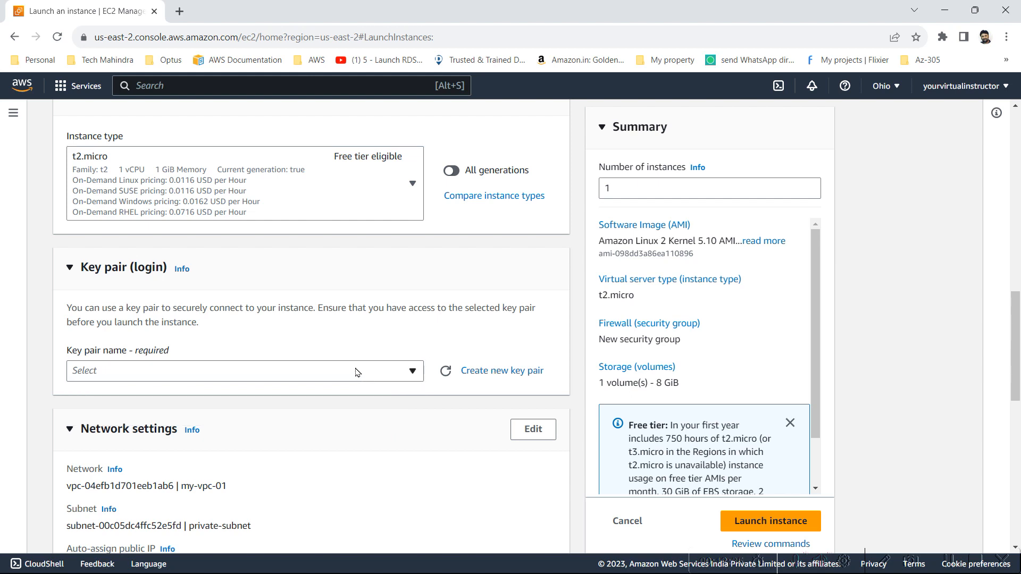
left_click(358, 374)
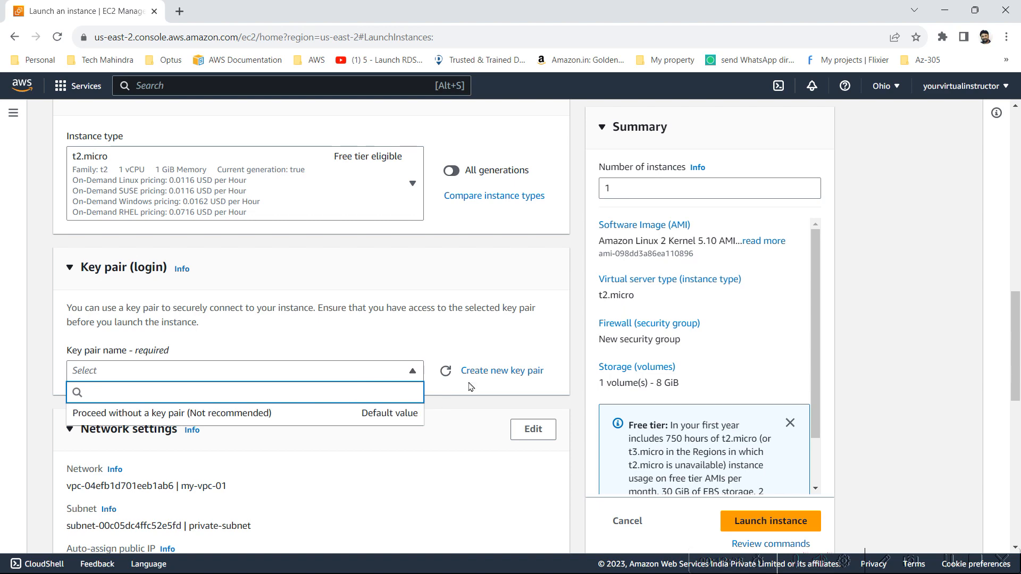
Start a new key pair for the instance and name it vpc-demo-keypair01
left_click(527, 371)
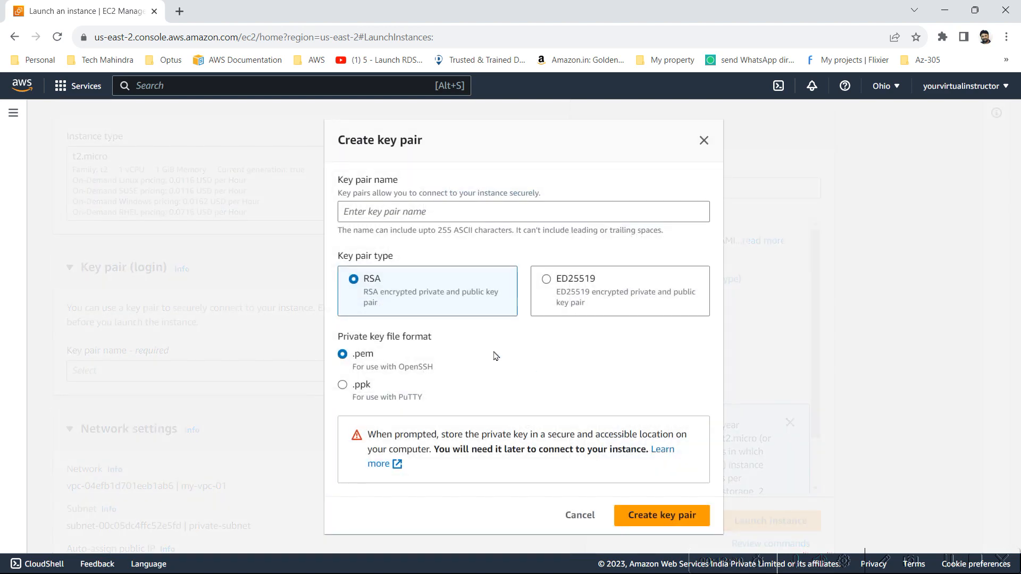
left_click(468, 218)
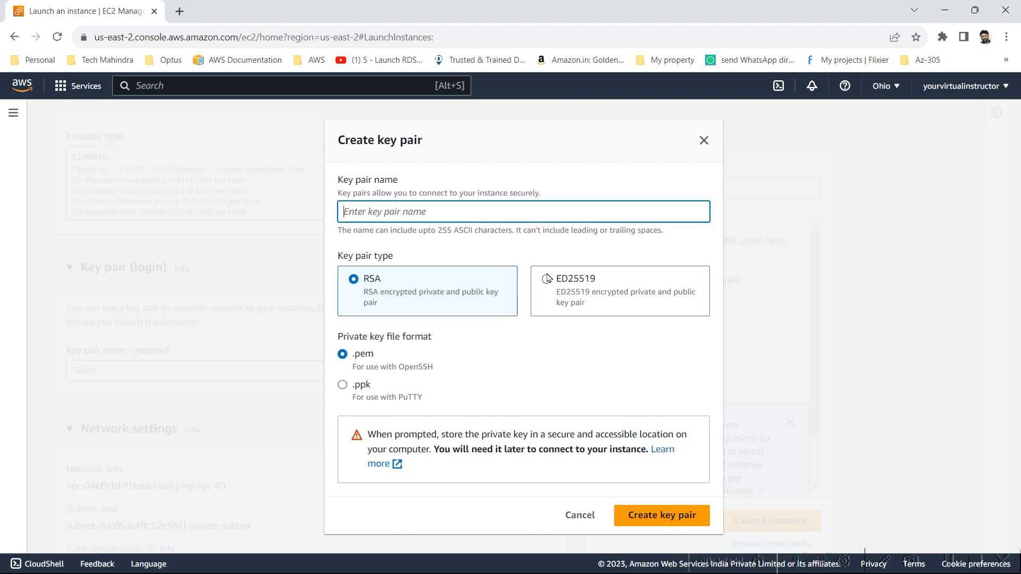
type("vpc-demo-keypair01")
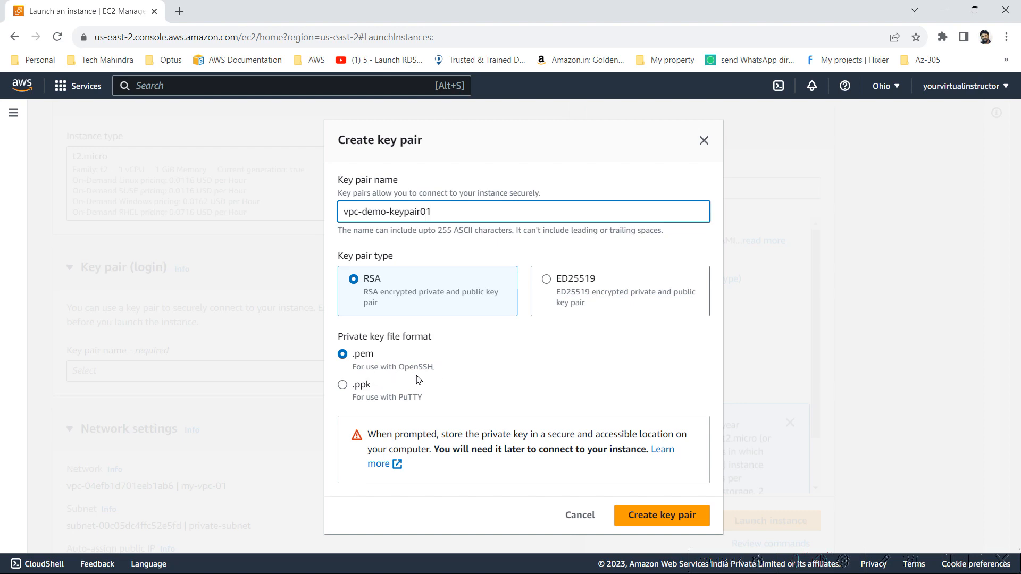
Set the private key file format to .pem and create the RSA key pair
left_click(374, 393)
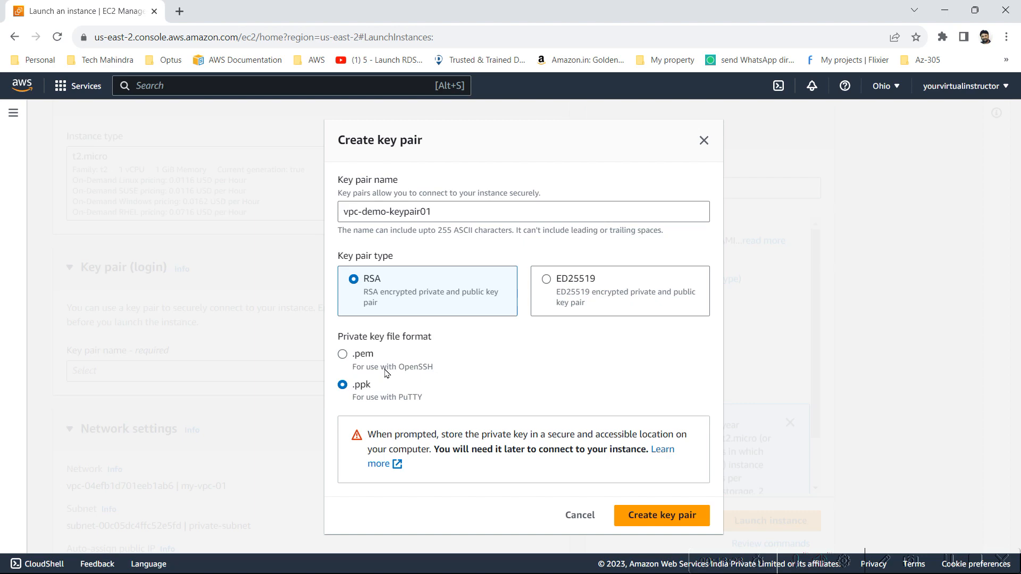
left_click(375, 373)
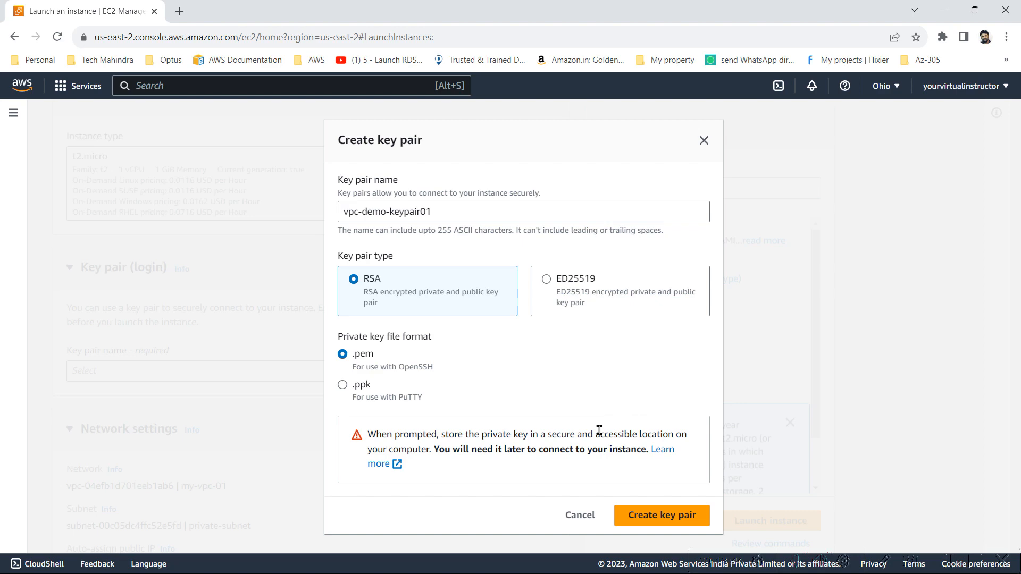
left_click(662, 515)
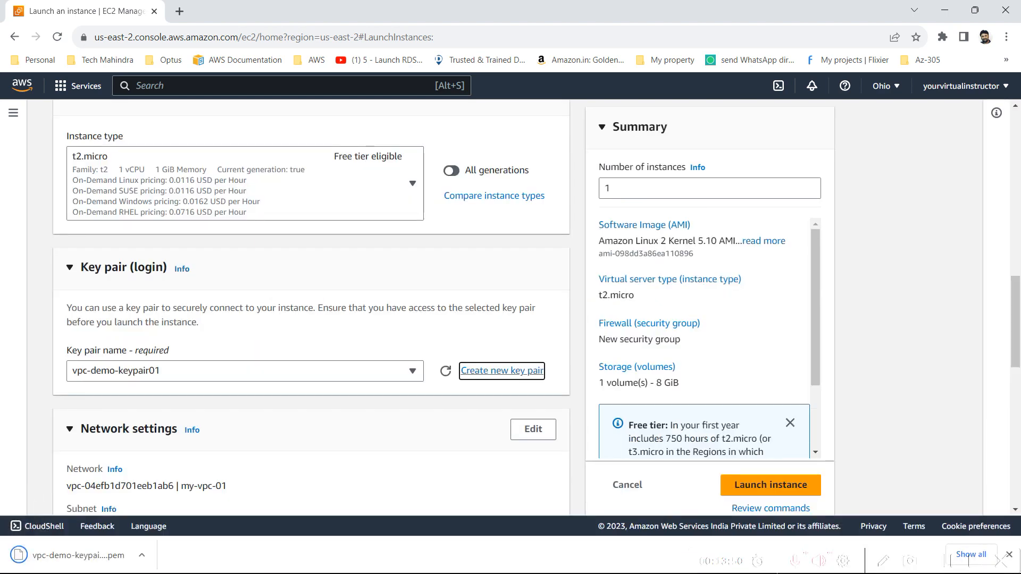
Open the instance's network settings for editing and keep my-vpc-01 as the VPC
left_click(143, 555)
left_click(142, 556)
left_click_drag(1019, 352, 1019, 404)
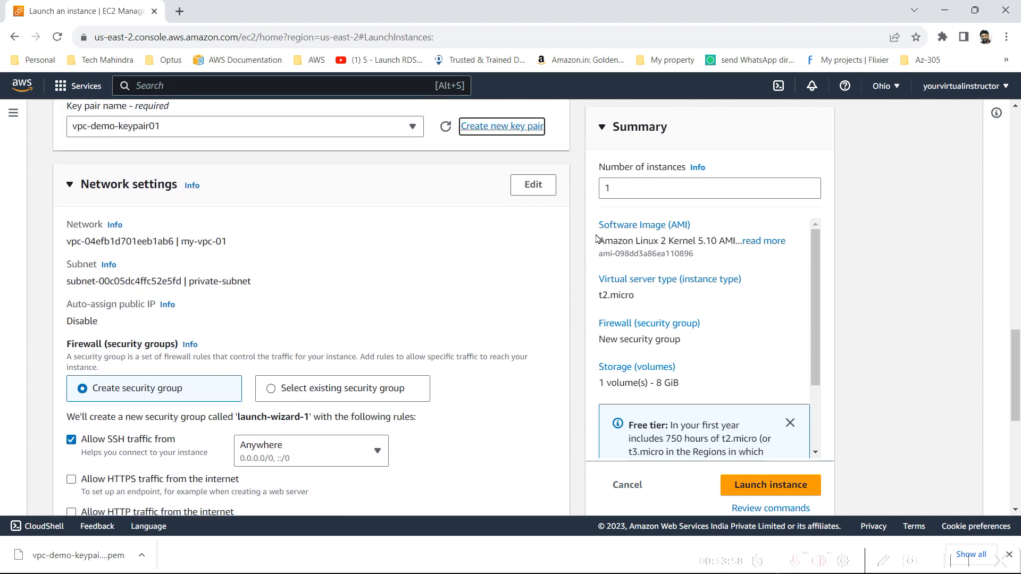
left_click(533, 185)
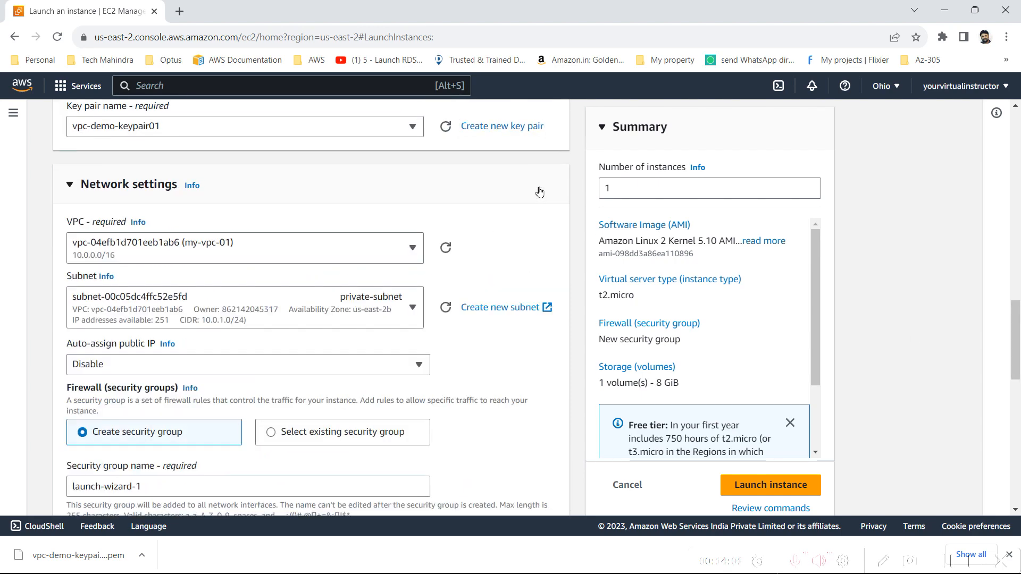
left_click(235, 262)
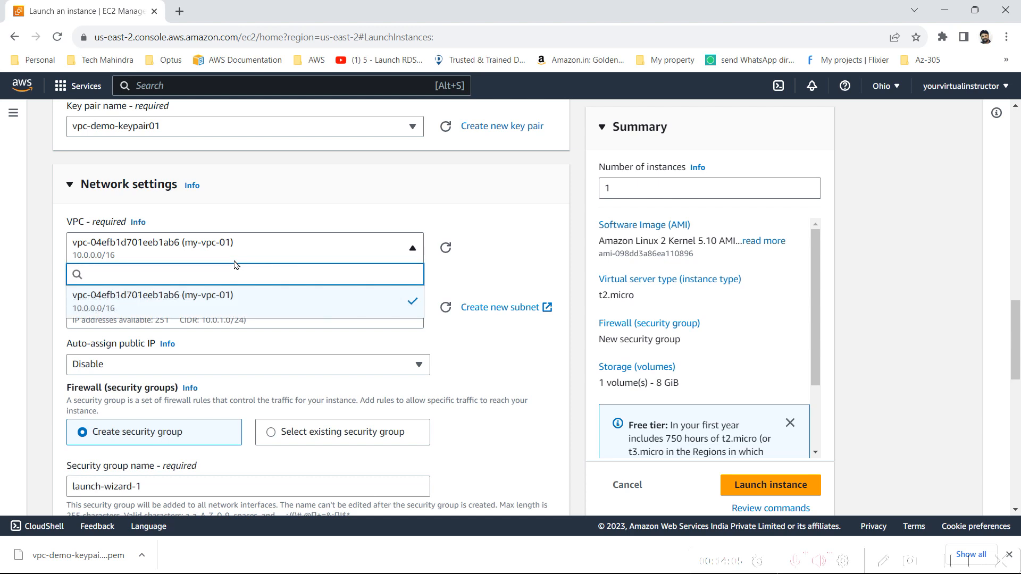
left_click(236, 264)
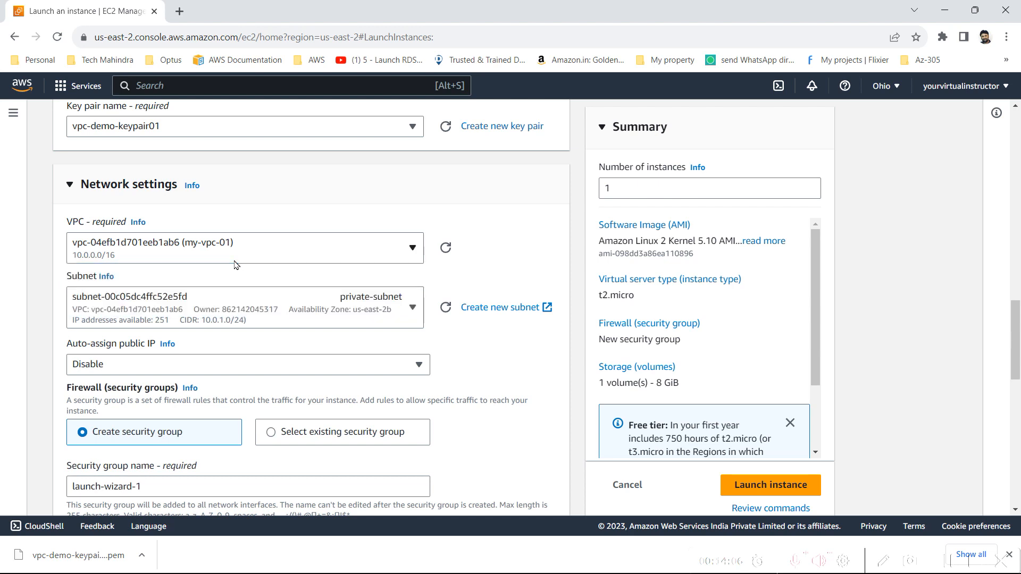
Place the instance in public-subnet, checking the VPC diagram in Paint, and enable auto-assignment of a public IP
left_click(194, 305)
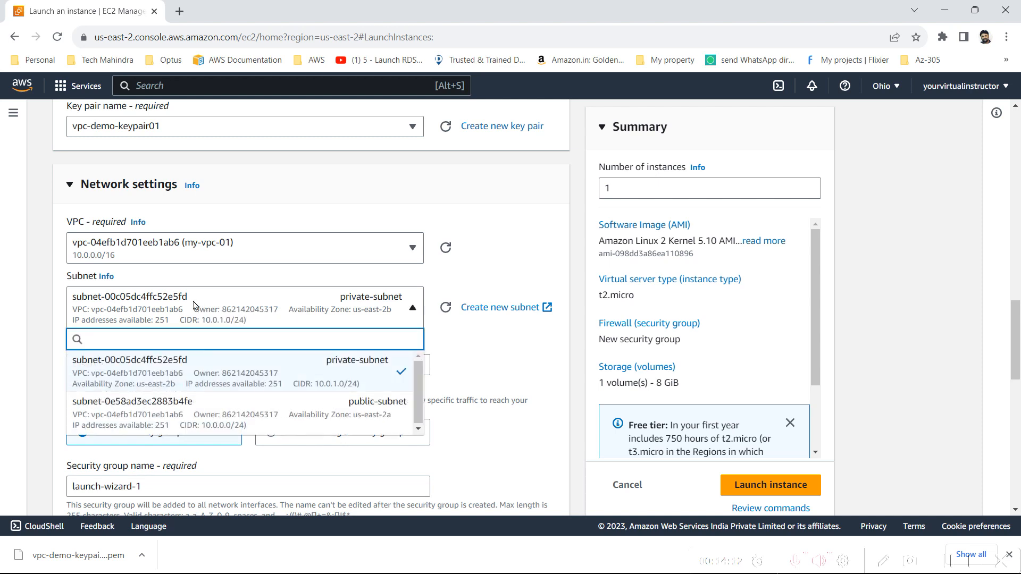
left_click(216, 417)
key("alt+Tab")
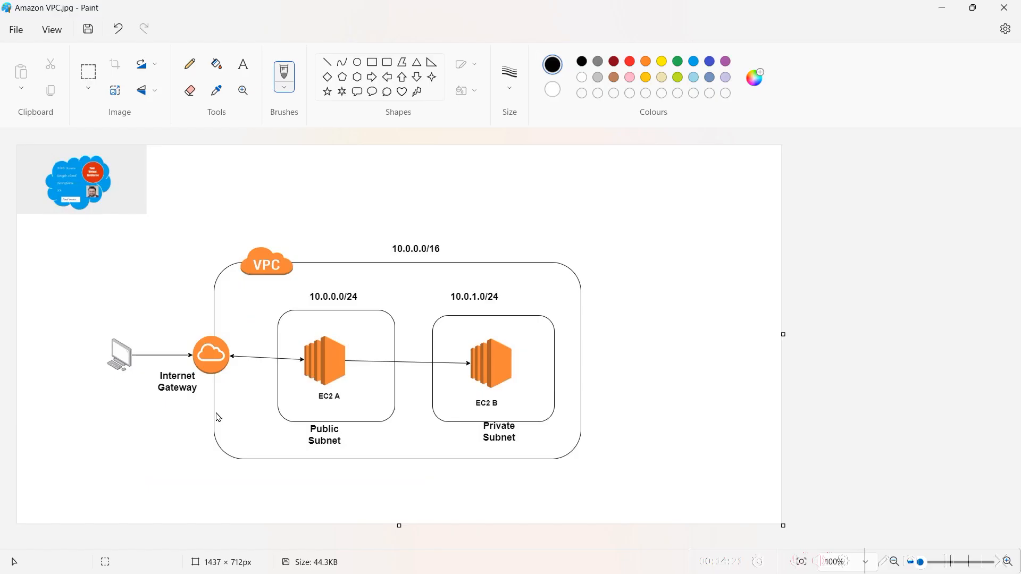
key("alt+Tab")
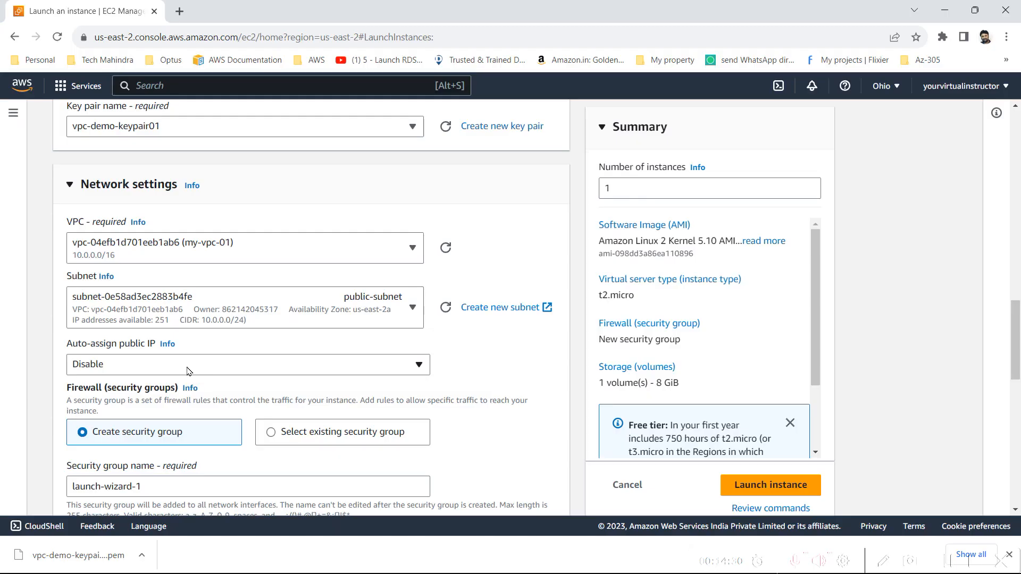
left_click(187, 365)
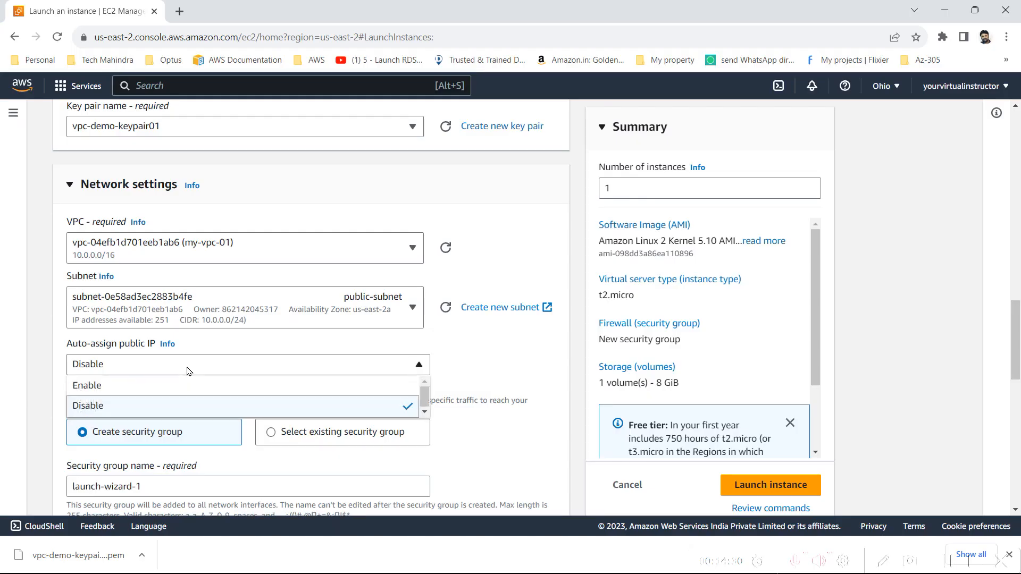
left_click(166, 385)
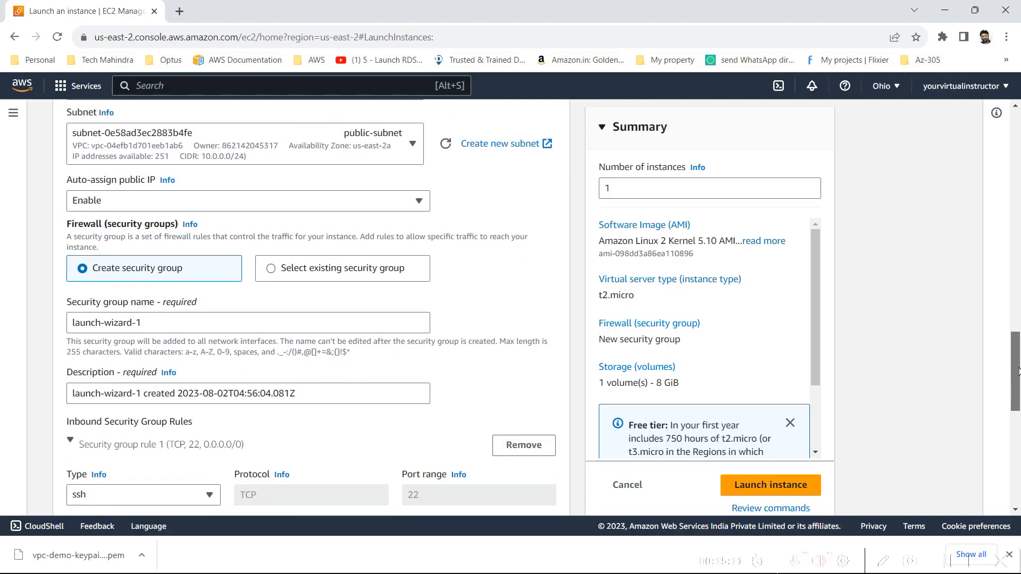
Try the Custom source type for the inbound SSH rule, look through its CIDR and prefix list options, and restore Anywhere
scroll(597, 265, "down", 2)
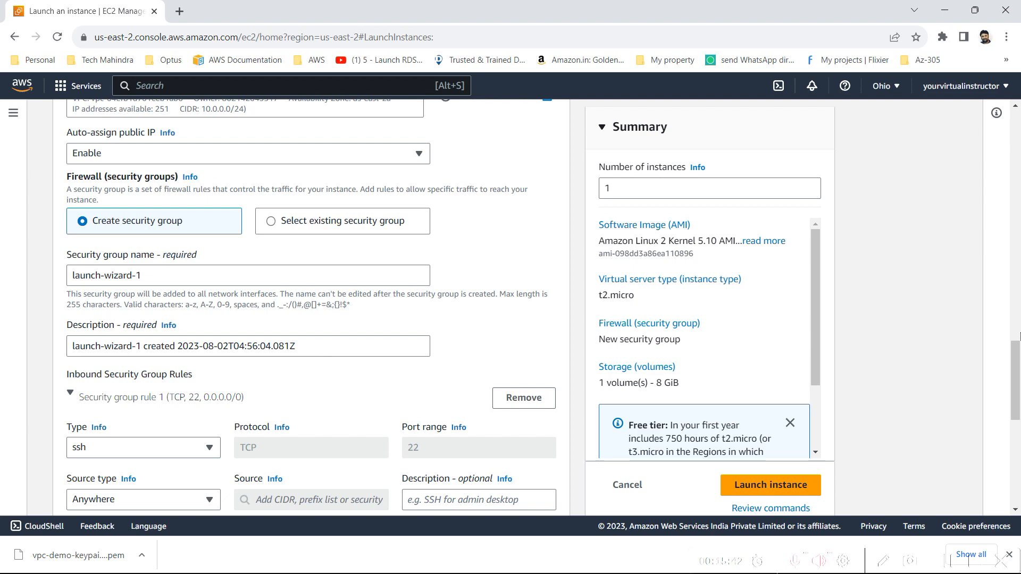
left_click_drag(1018, 359, 1019, 390)
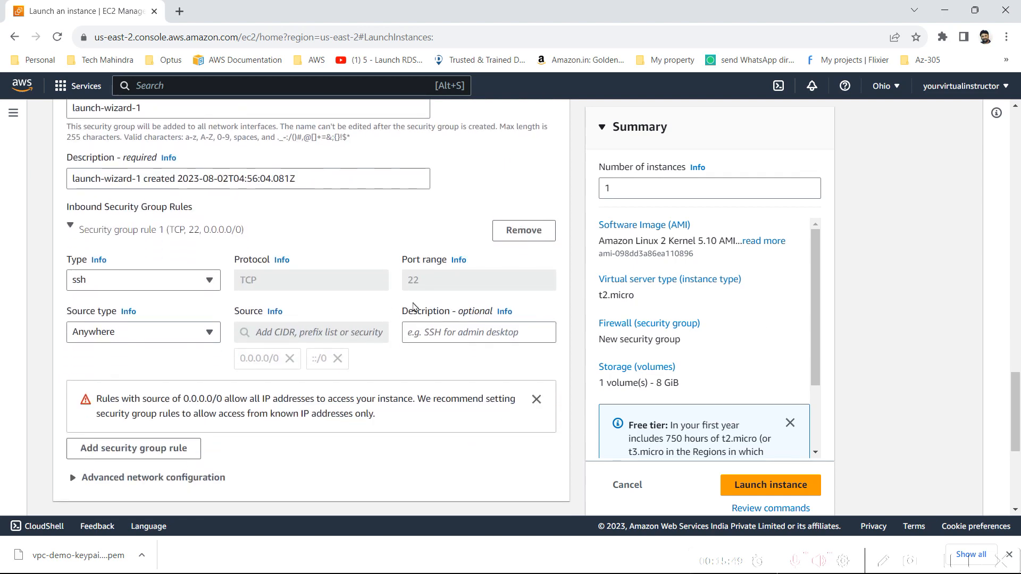
left_click(87, 332)
left_click(128, 372)
left_click(303, 331)
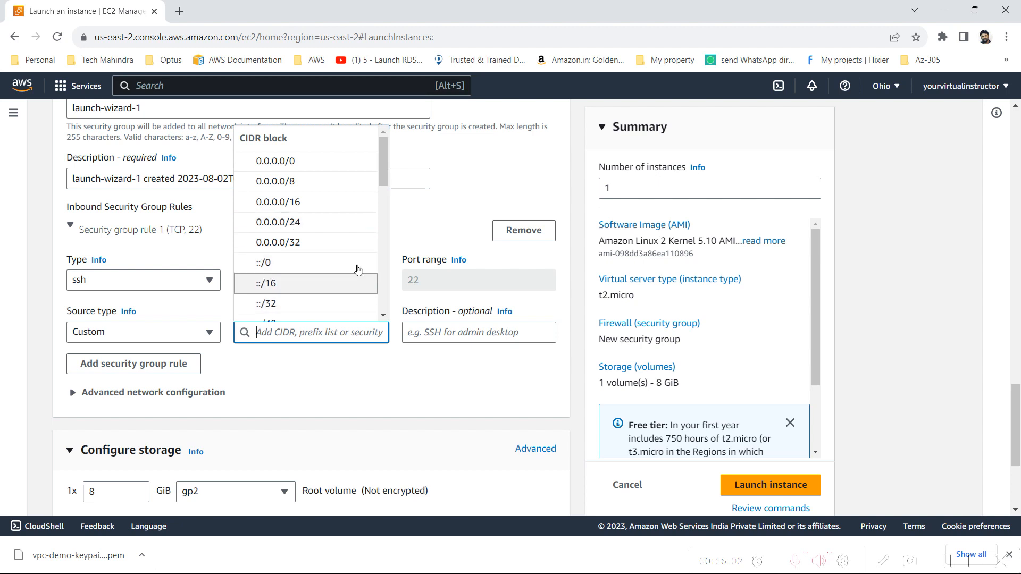
scroll(382, 224, "down", 6)
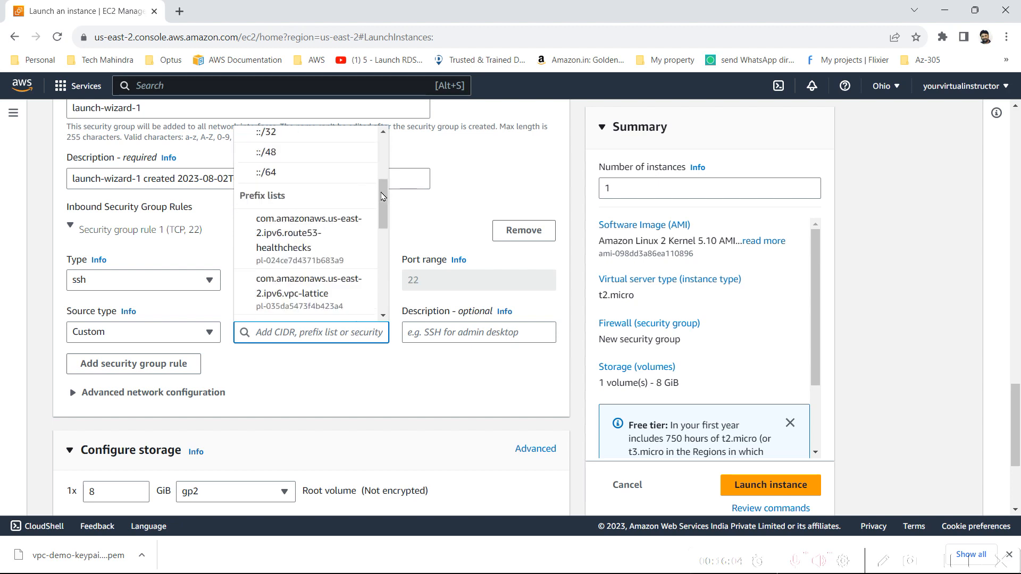
scroll(382, 258, "down", 3)
scroll(382, 259, "up", 15)
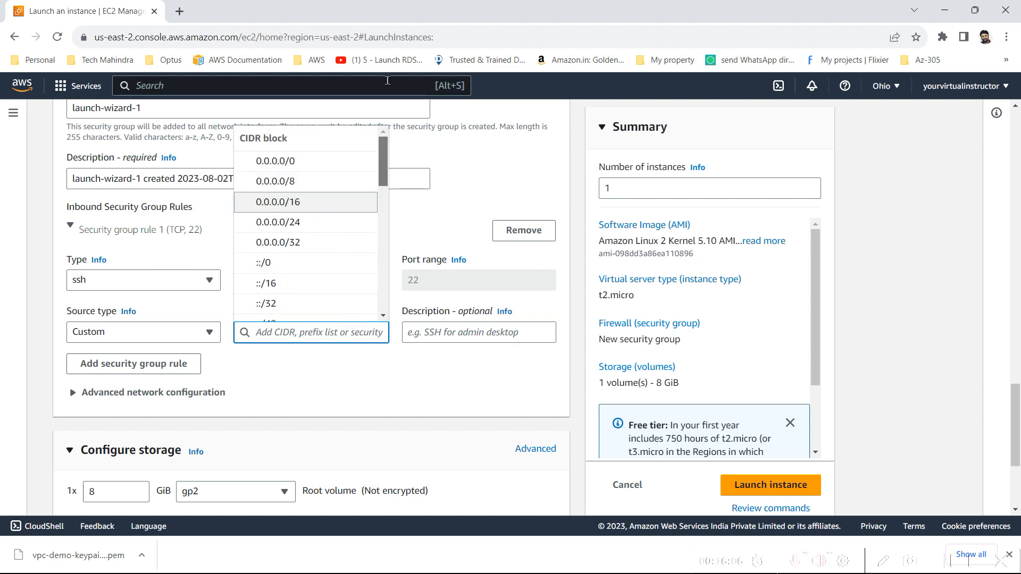
left_click(297, 391)
left_click(297, 391)
left_click(162, 338)
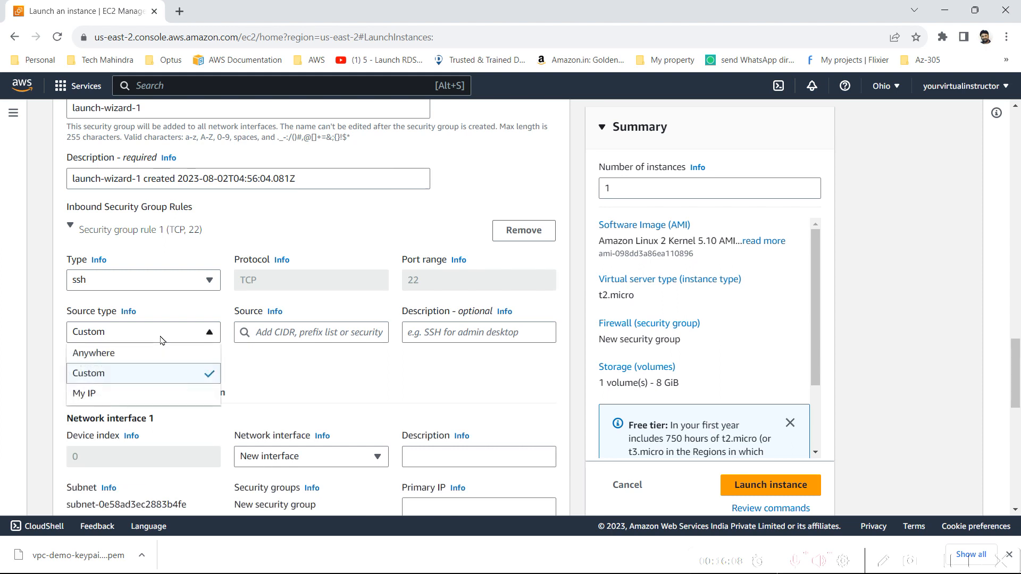
left_click(141, 353)
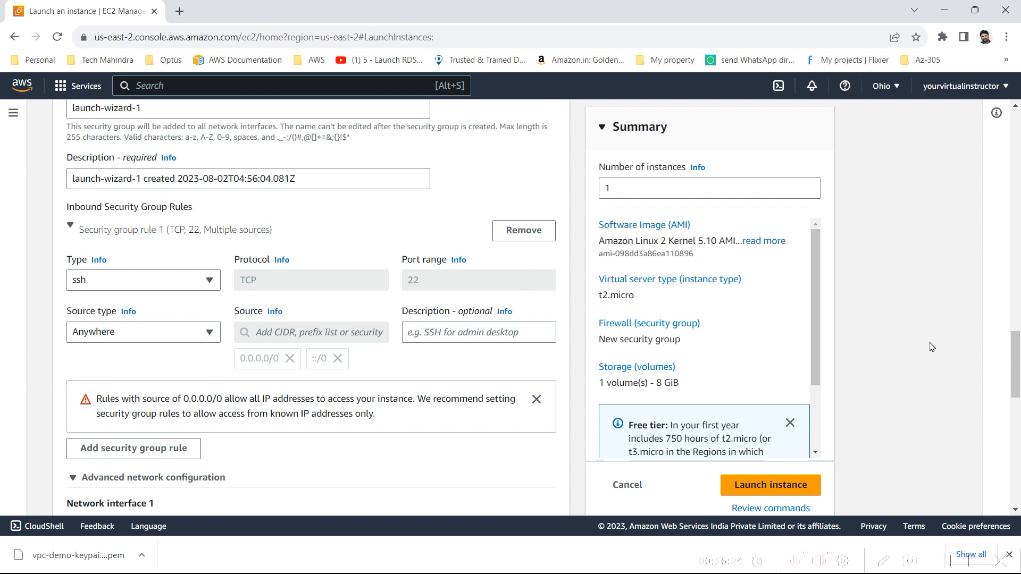
Set both the name and the description of the new security group to ec2A-security-group
scroll(1017, 361, "up", 4)
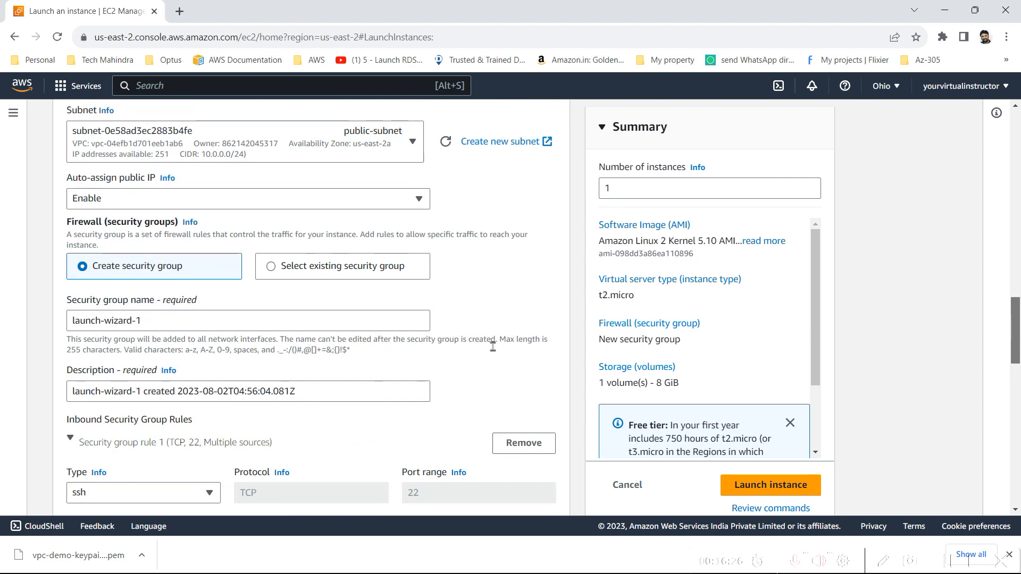
triple_click(278, 313)
type("ec2A-security-group")
key("Tab")
key("Tab")
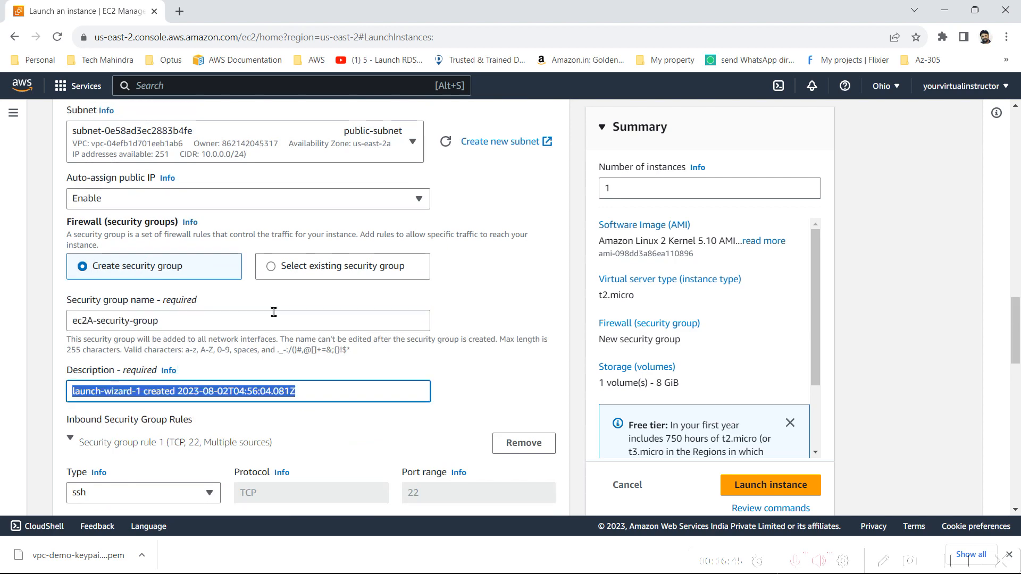
type("ec2A-security-group")
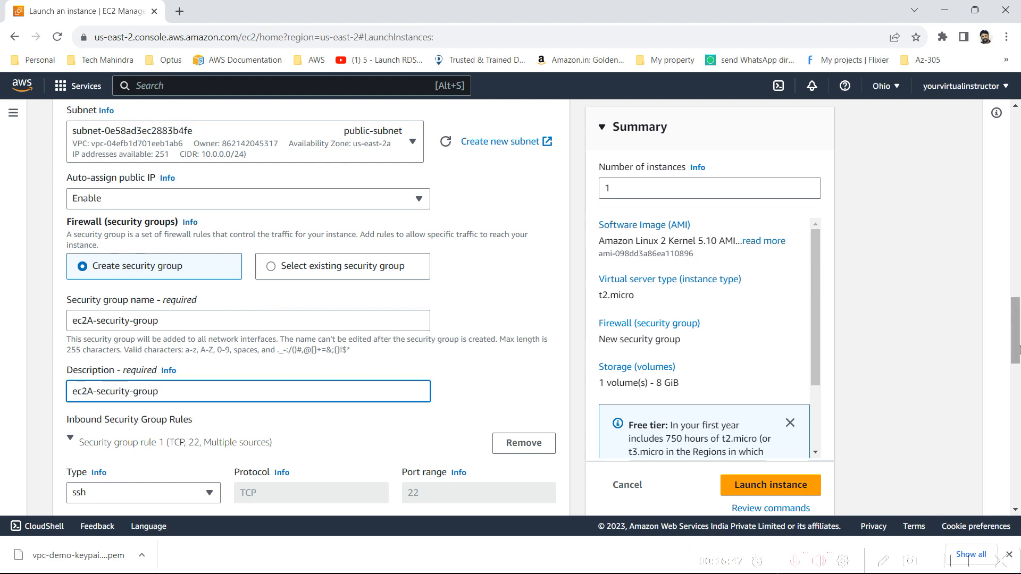
Add a second inbound rule to the security group and remove it again
left_click_drag(1018, 354, 1018, 397)
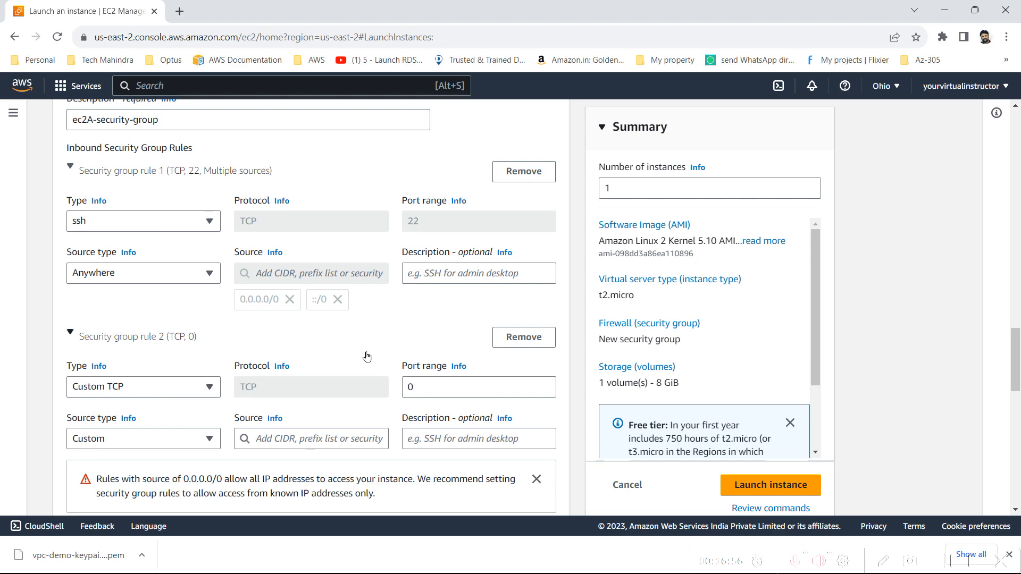
left_click(529, 334)
Review the storage settings, advanced details and instance name, and read the free tier note in the launch summary
left_click_drag(1018, 387, 1018, 492)
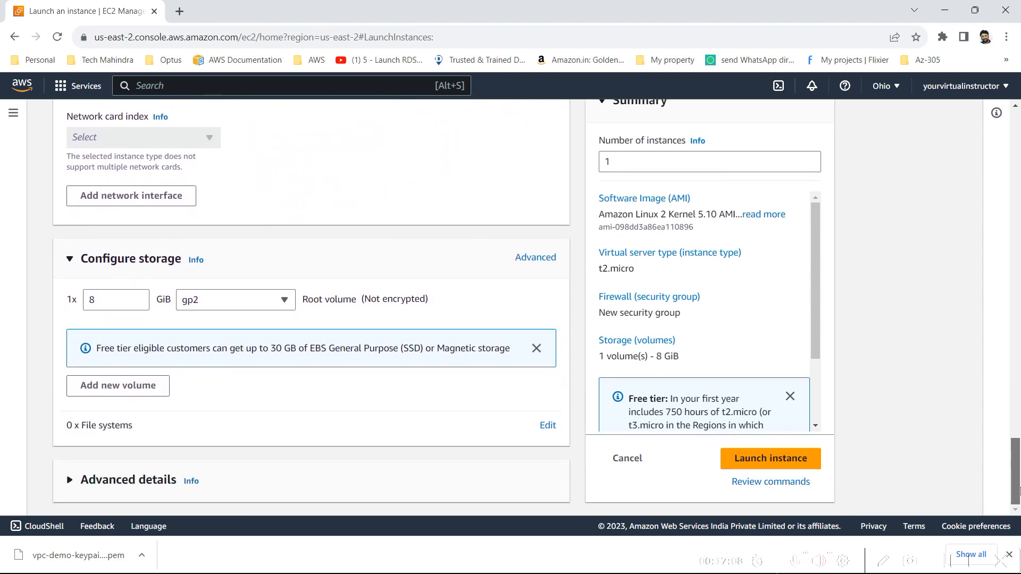
left_click(127, 485)
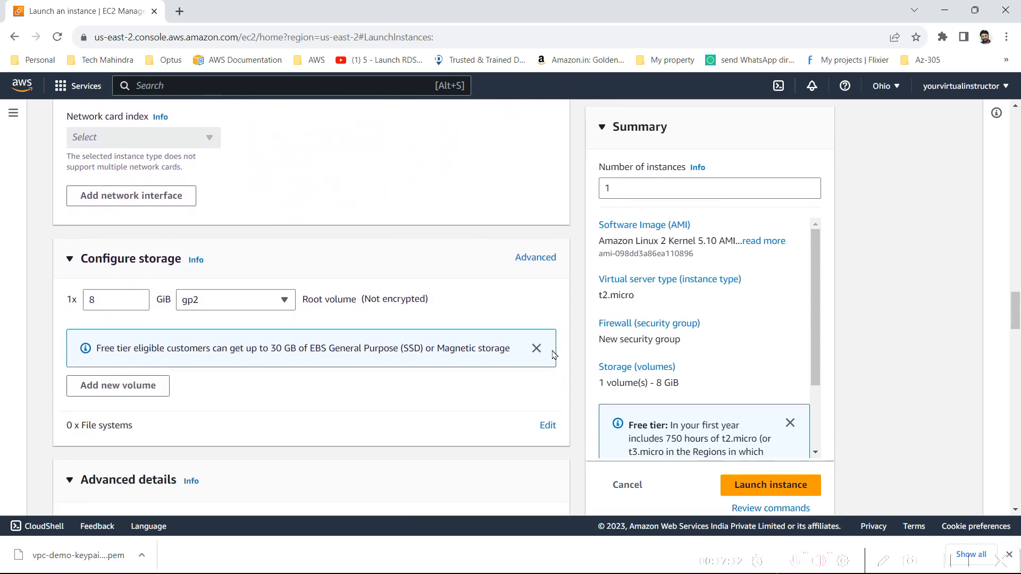
left_click_drag(1014, 313, 1003, 109)
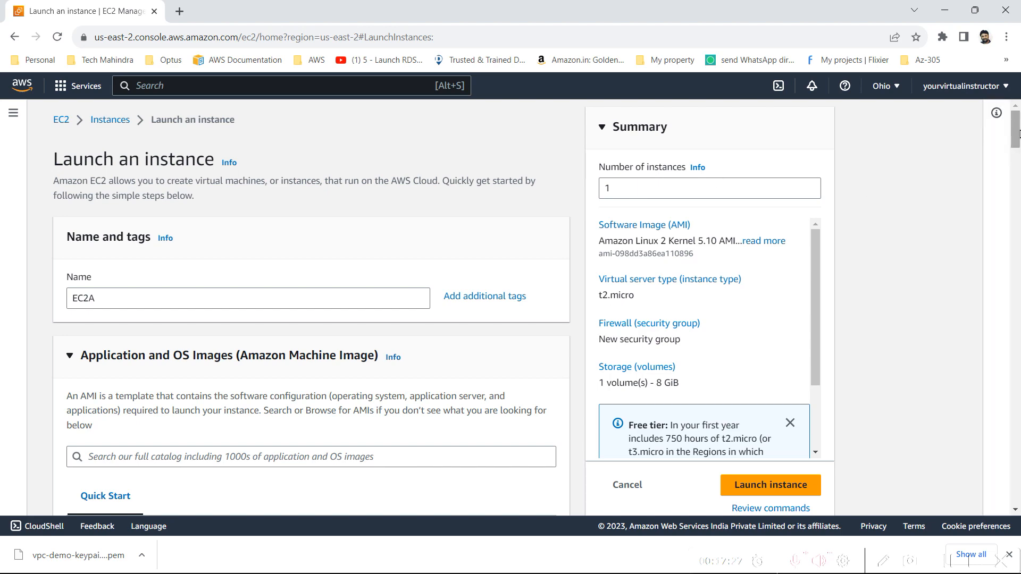
left_click_drag(1016, 139, 1017, 150)
scroll(1016, 150, "up", 3)
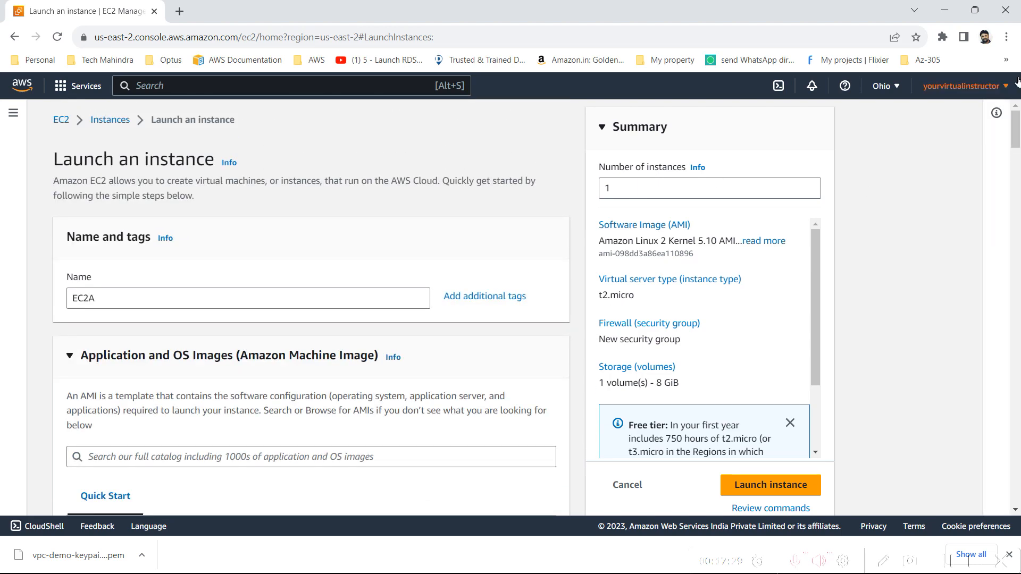
scroll(633, 330, "down", 2)
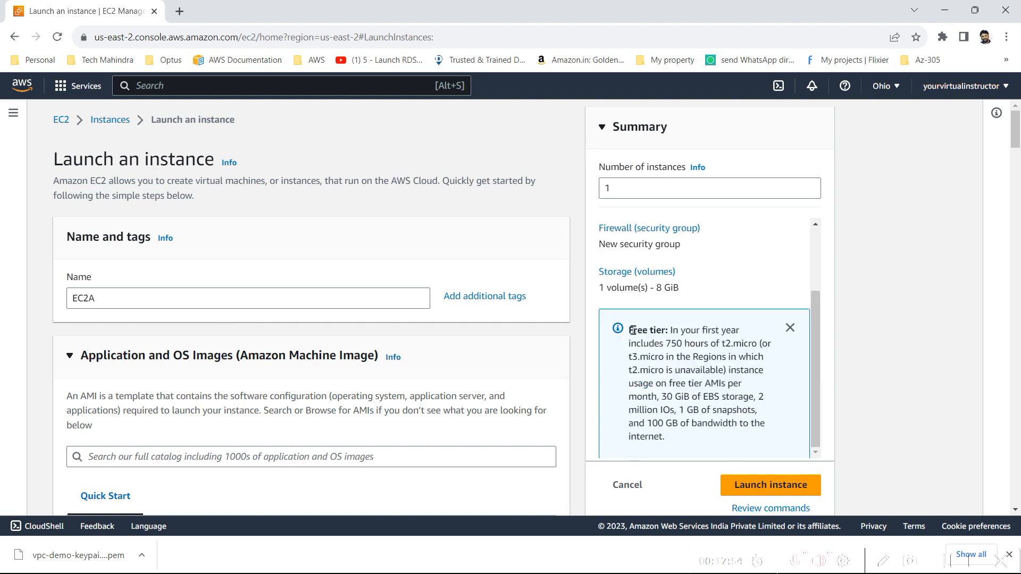
left_click_drag(628, 331, 672, 416)
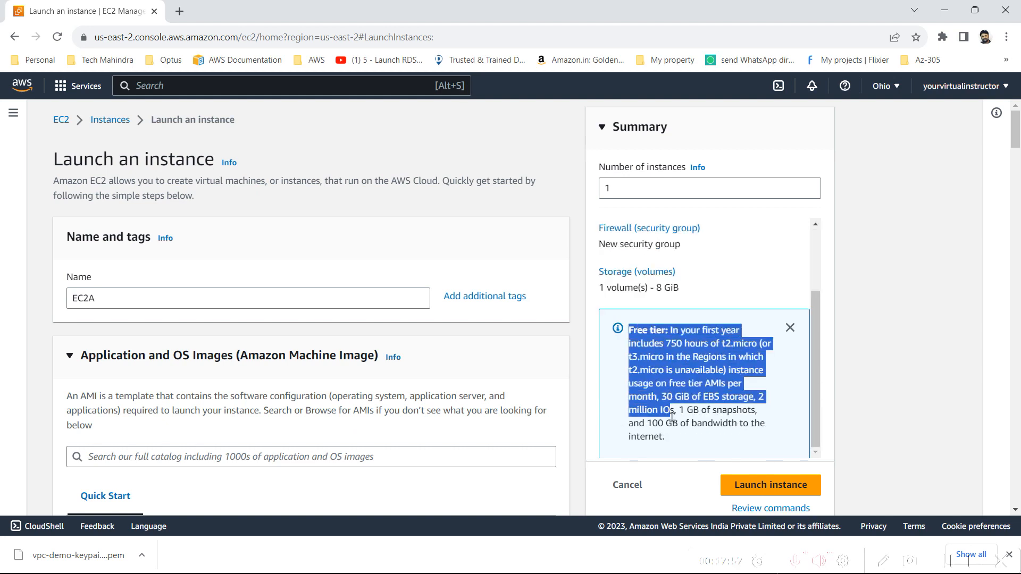
left_click(671, 416)
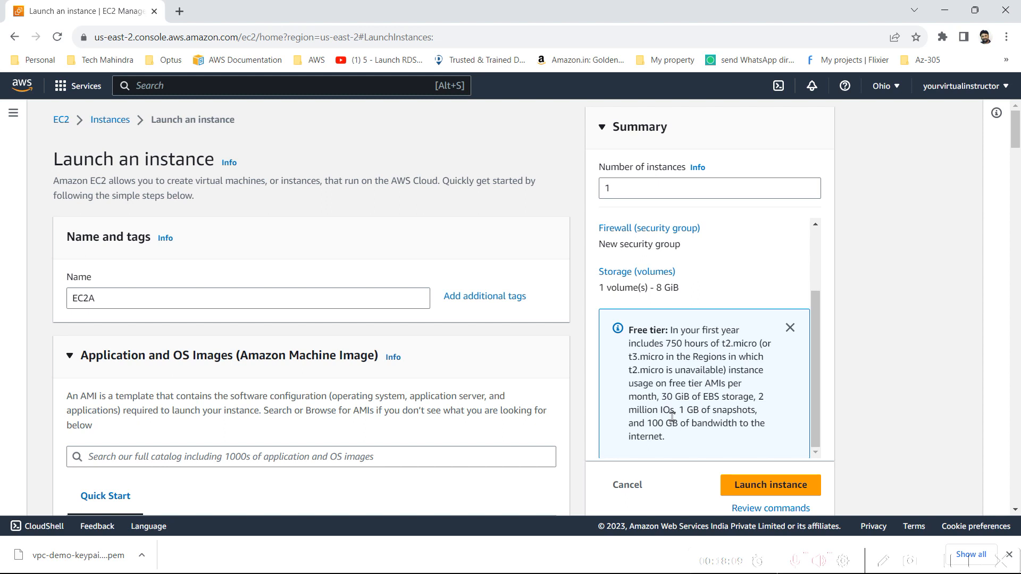
Launch the EC2A instance and go to the list of instances
left_click(792, 494)
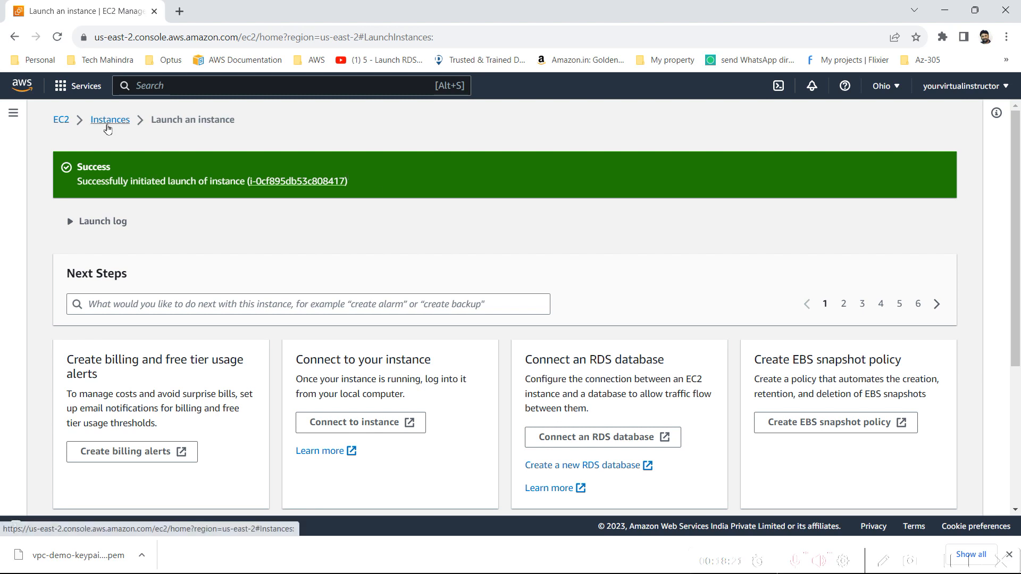
left_click(109, 120)
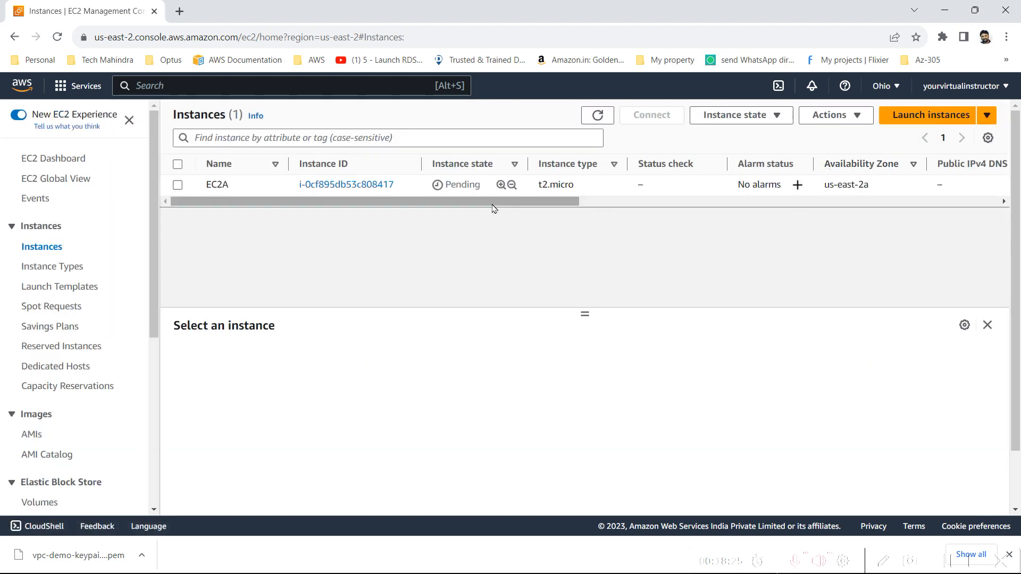
Select EC2A and examine its security, networking, storage, status check and general details
left_click_drag(493, 204, 276, 174)
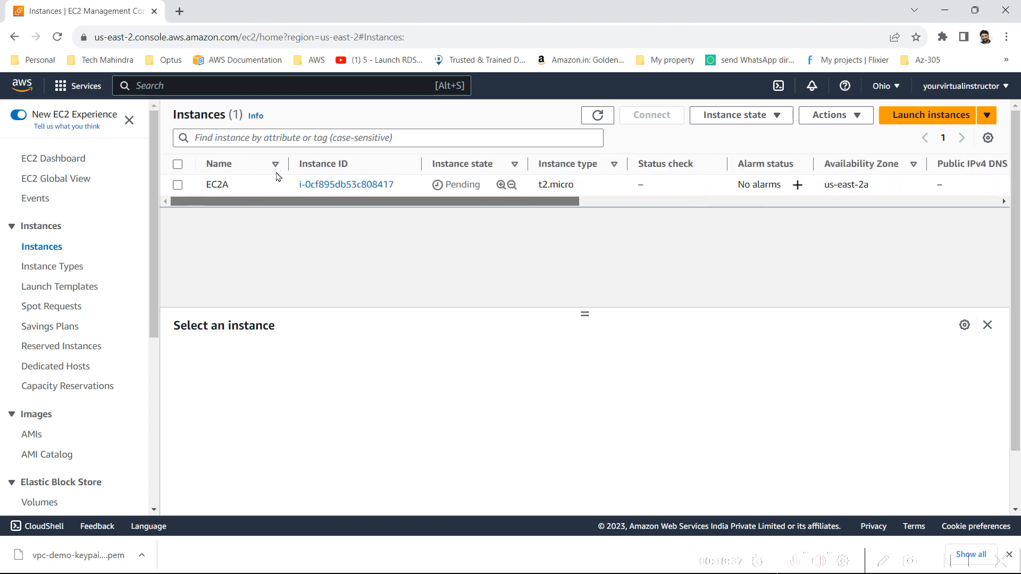
left_click(178, 185)
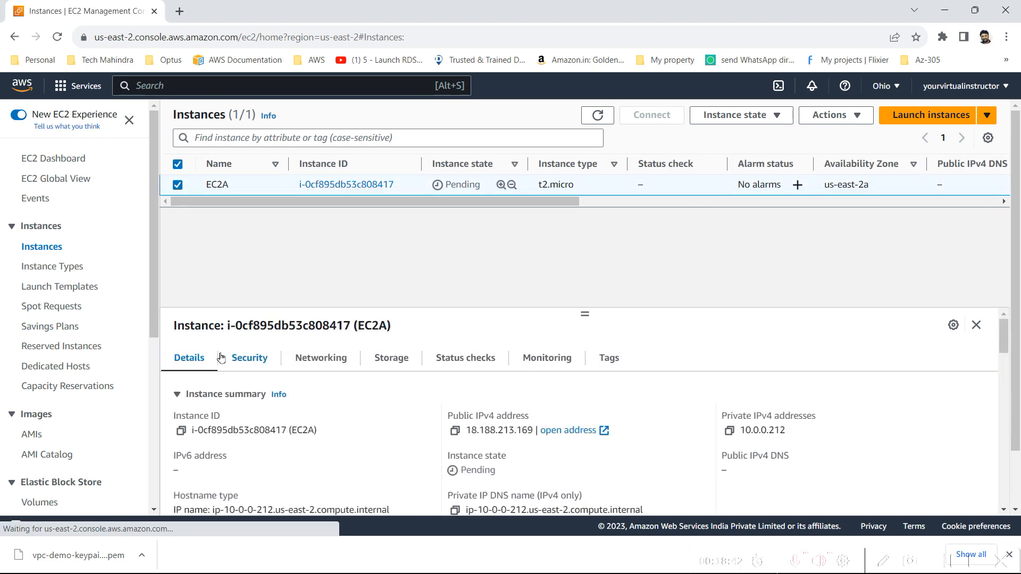
left_click(238, 357)
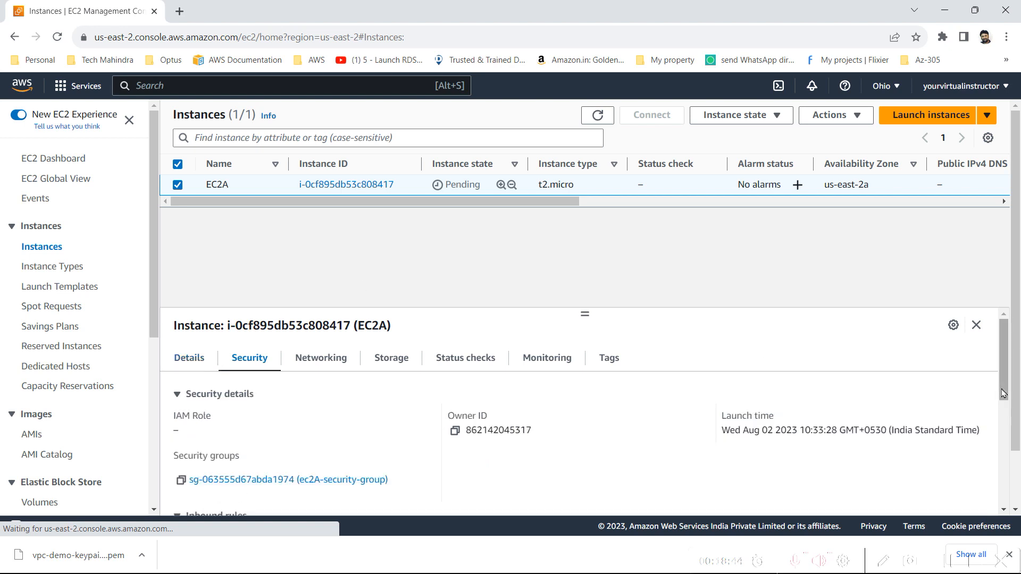
left_click(341, 365)
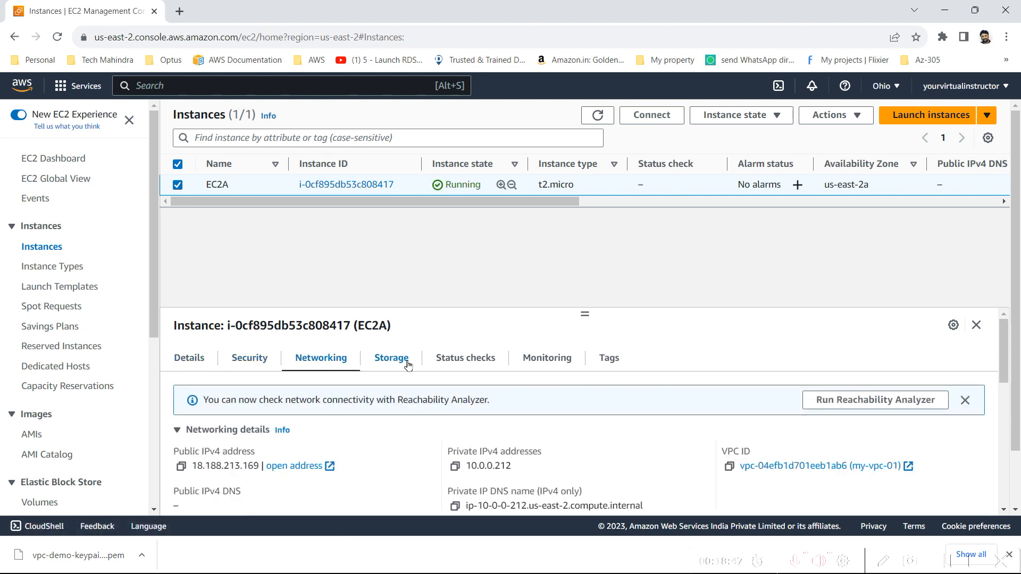
left_click(405, 363)
left_click(440, 365)
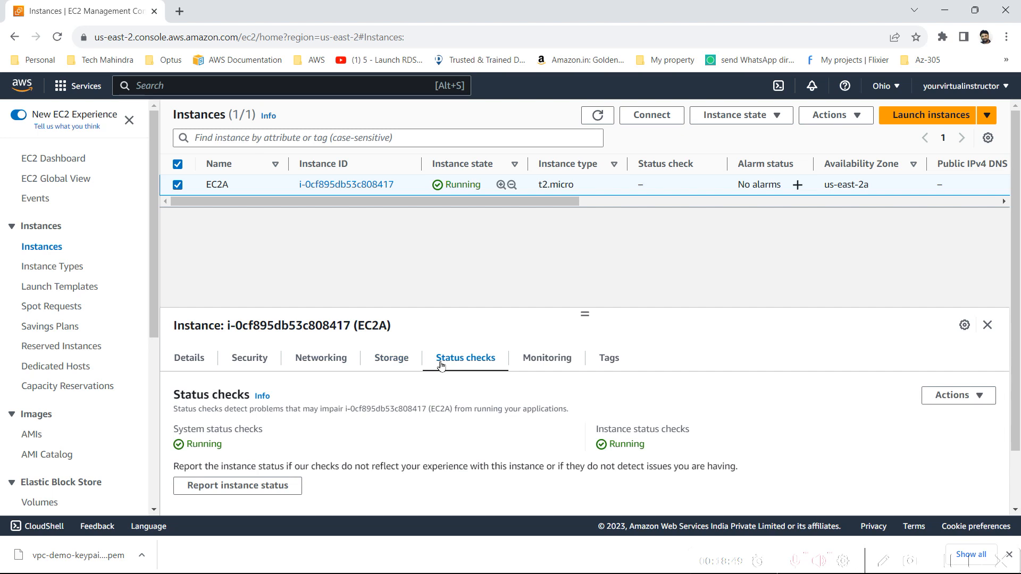
left_click(205, 357)
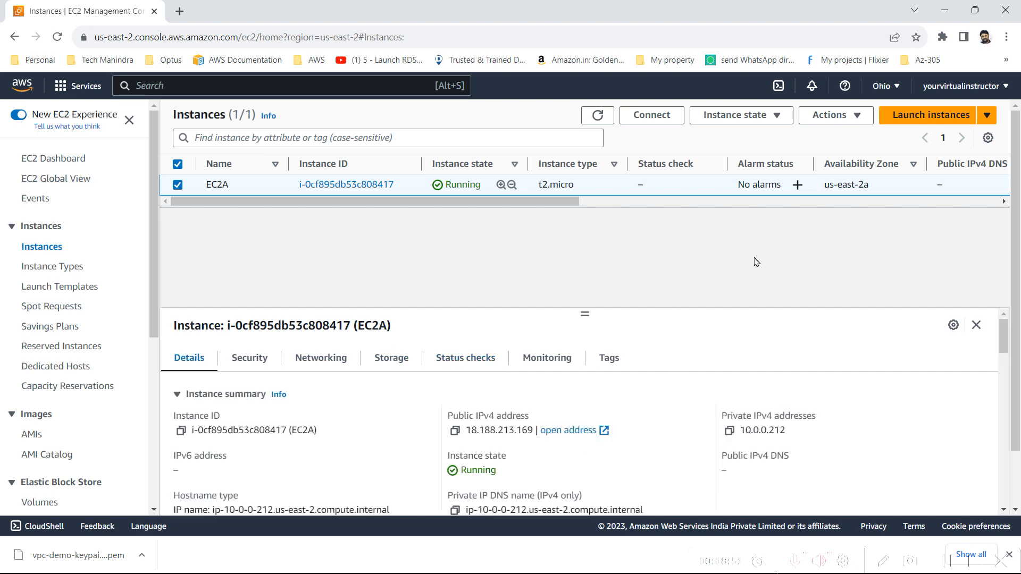
Start launching a new instance named EC2B with the Amazon Linux 2 AMI (HVM) - Kernel 5.10, SSD Volume Type image
left_click(944, 109)
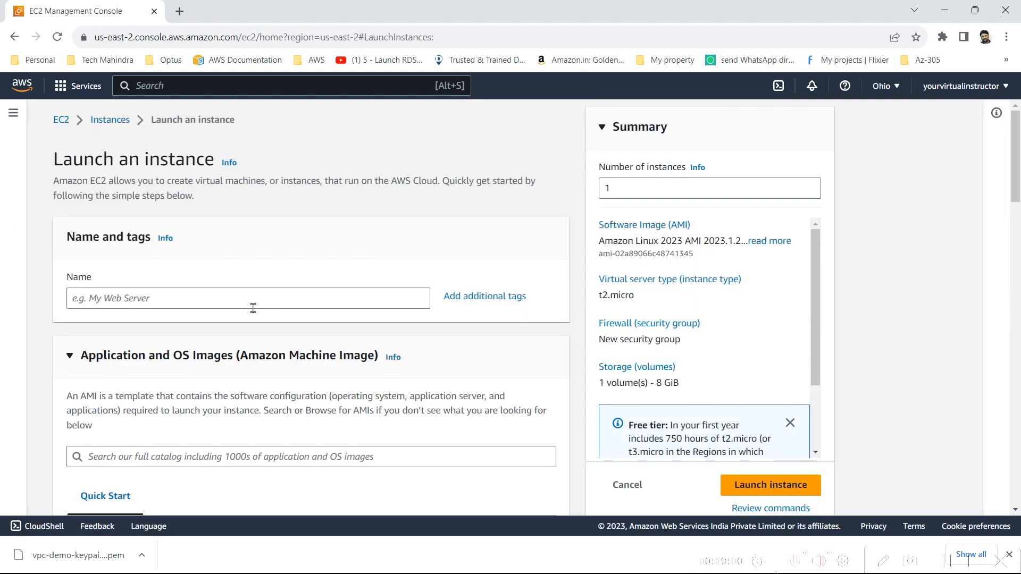
left_click(253, 309)
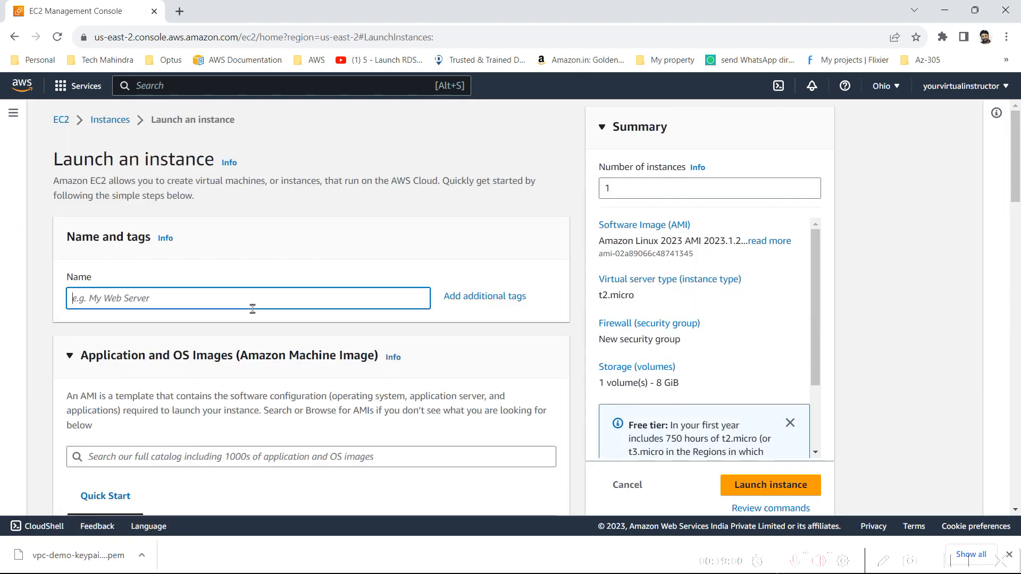
type("EC2B")
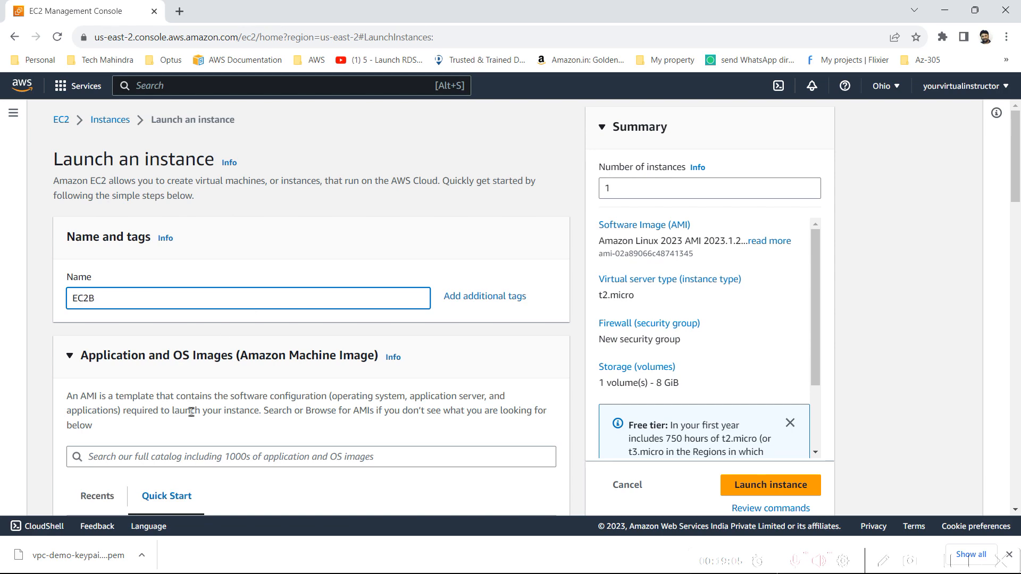
scroll(191, 412, "down", 6)
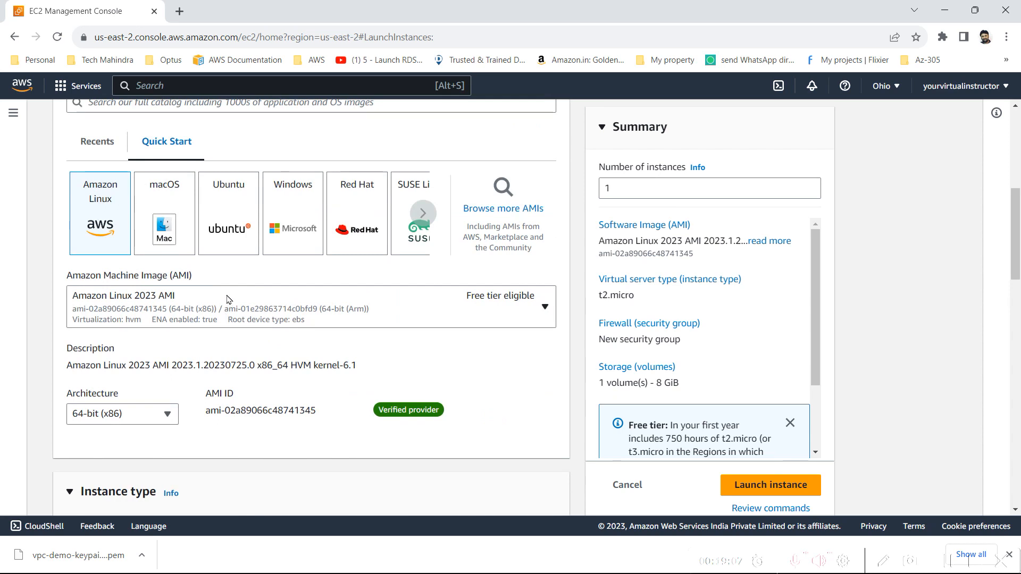
left_click(227, 299)
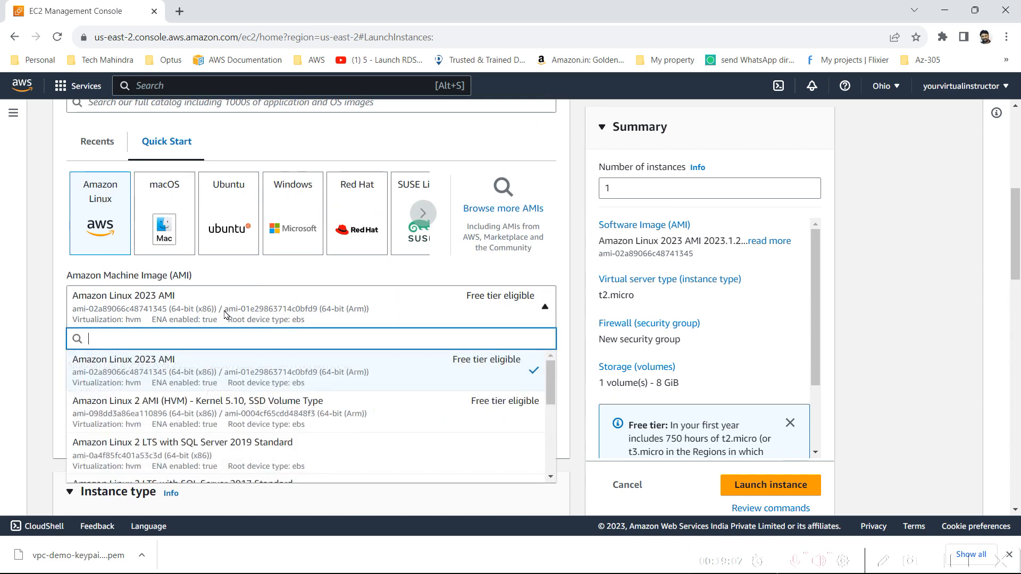
left_click(187, 416)
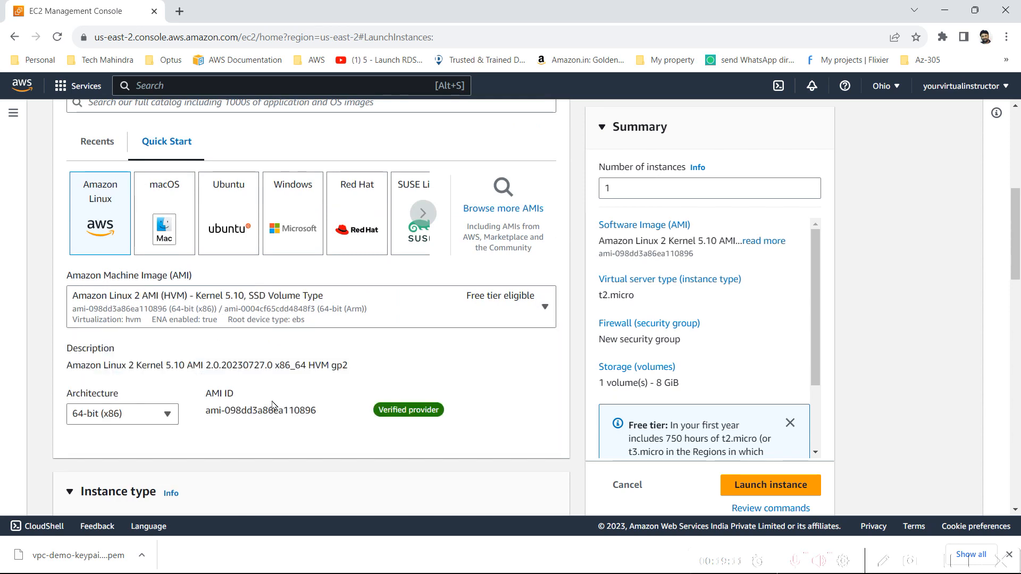
Choose vpc-demo-keypair01 as the login key pair for EC2B
scroll(418, 409, "down", 1)
scroll(321, 365, "down", 4)
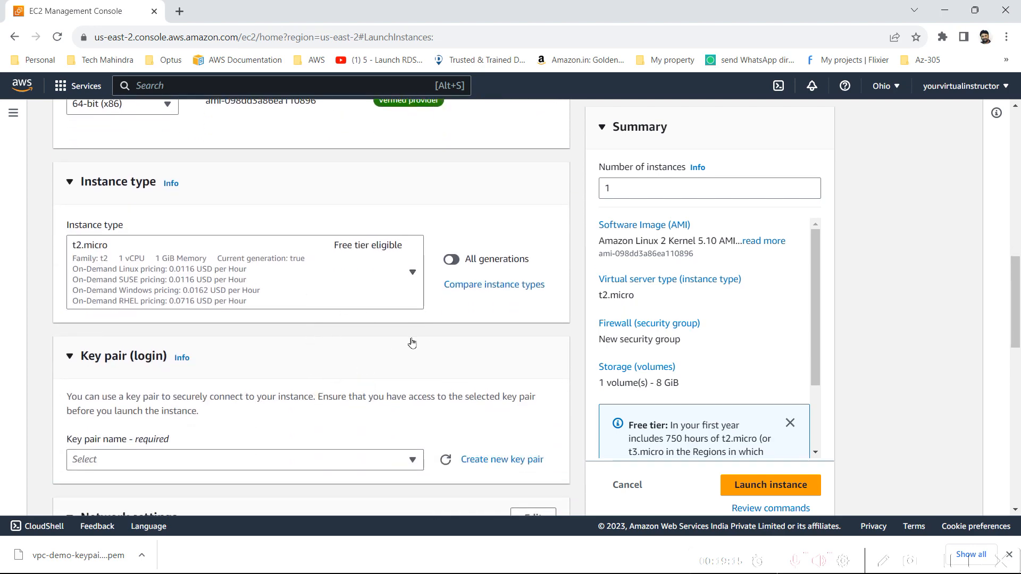
scroll(413, 343, "down", 1)
scroll(353, 378, "down", 2)
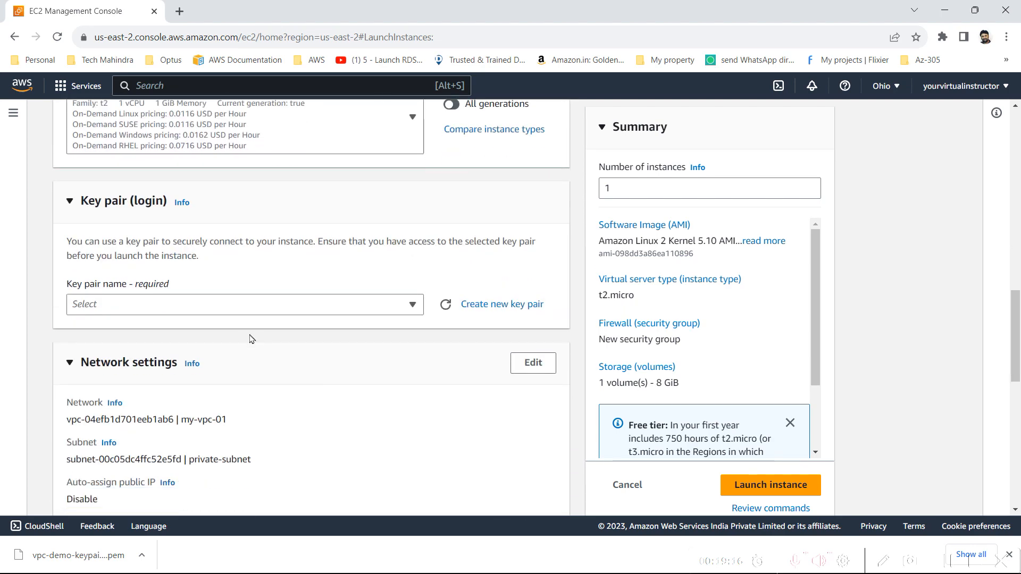
left_click(194, 307)
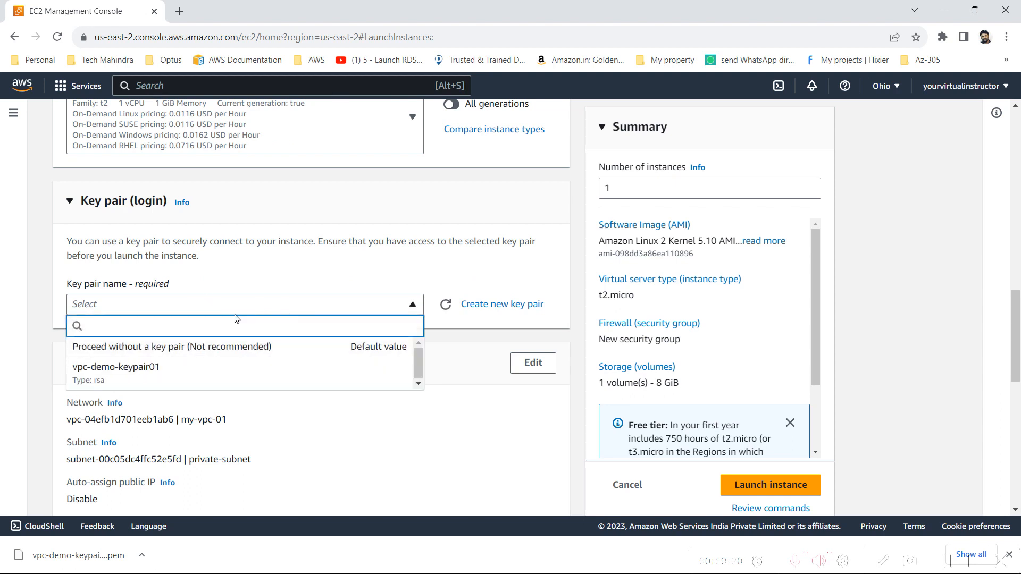
left_click(196, 378)
Open EC2B's network settings for editing and check the VPC my-vpc-01, the private-subnet selection and the auto-assign public IP setting
scroll(253, 392, "down", 1)
scroll(254, 392, "down", 3)
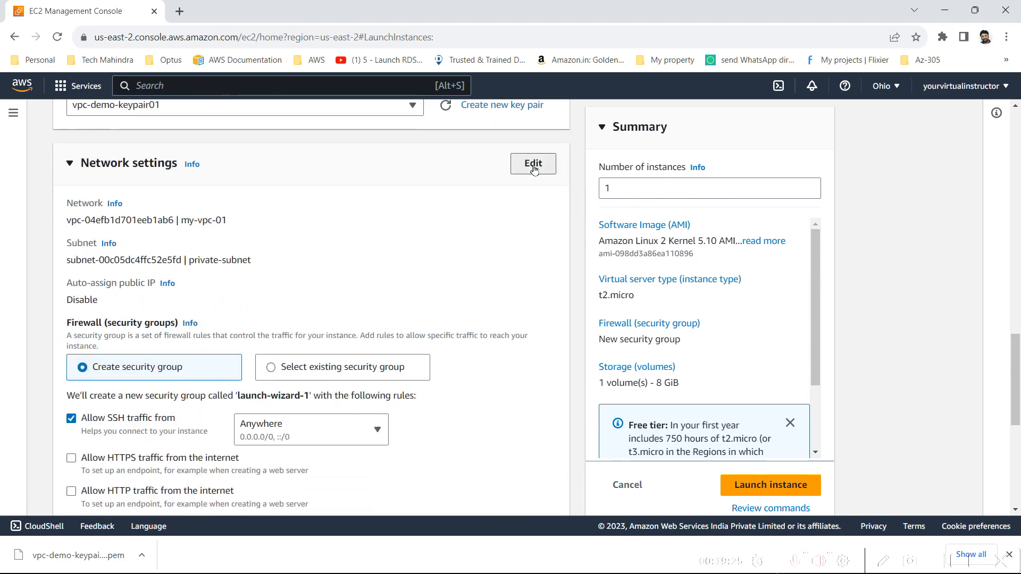
left_click(534, 167)
left_click(224, 277)
left_click(141, 240)
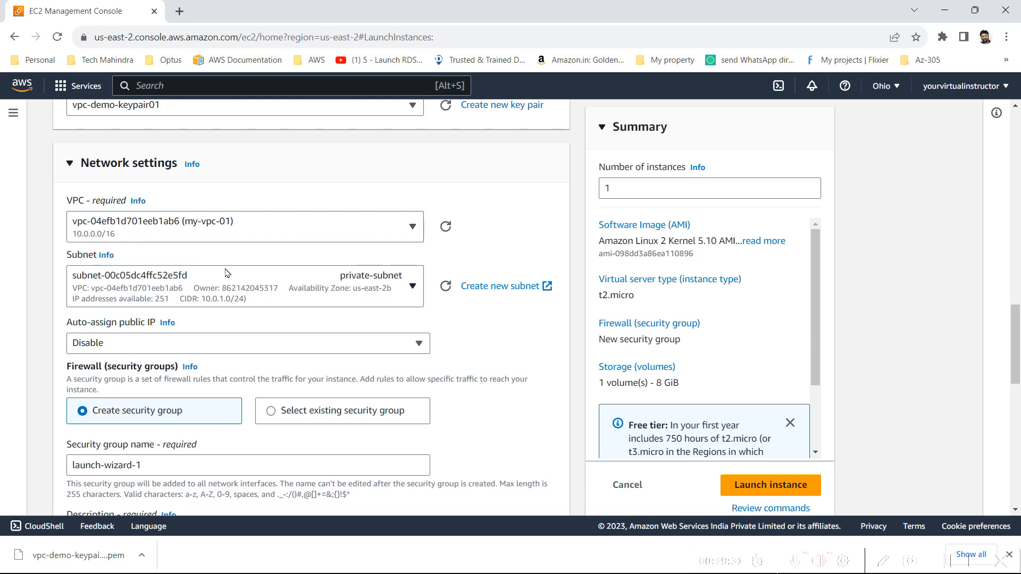
left_click(229, 289)
left_click(229, 288)
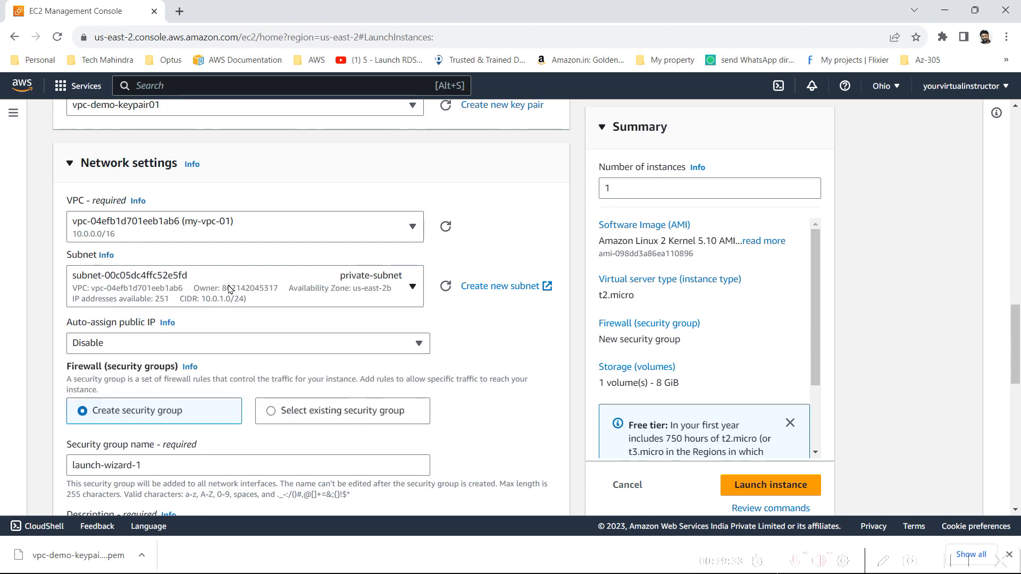
scroll(232, 290, "down", 2)
left_click(245, 239)
left_click(244, 239)
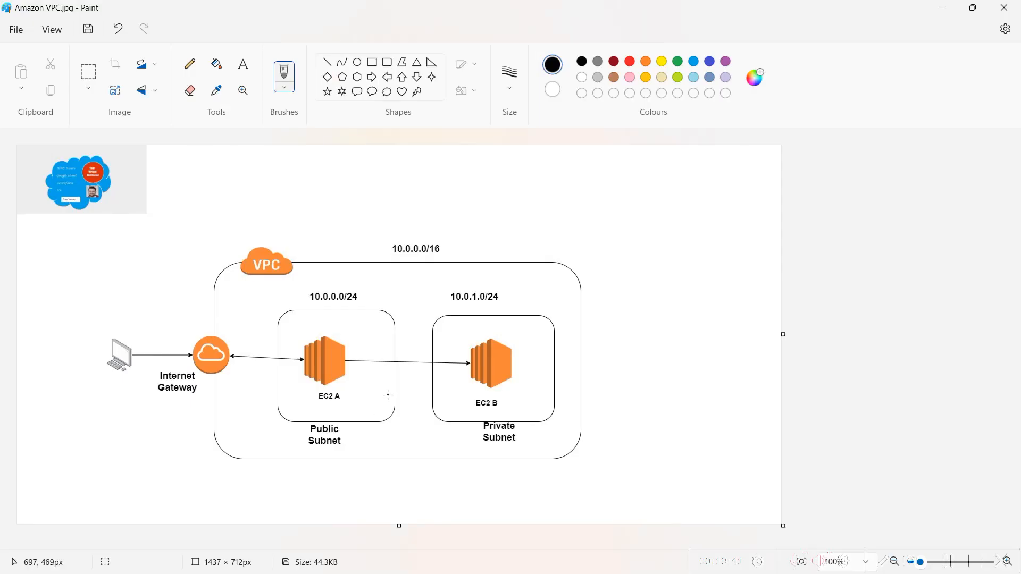
left_click_drag(568, 417, 436, 278)
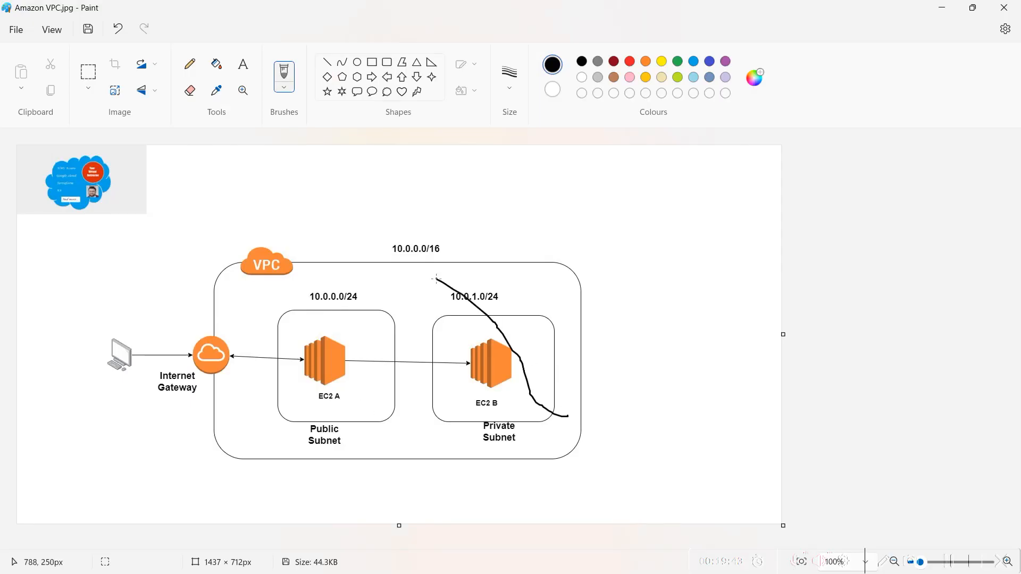
key("ctrl+z")
key("ctrl+z")
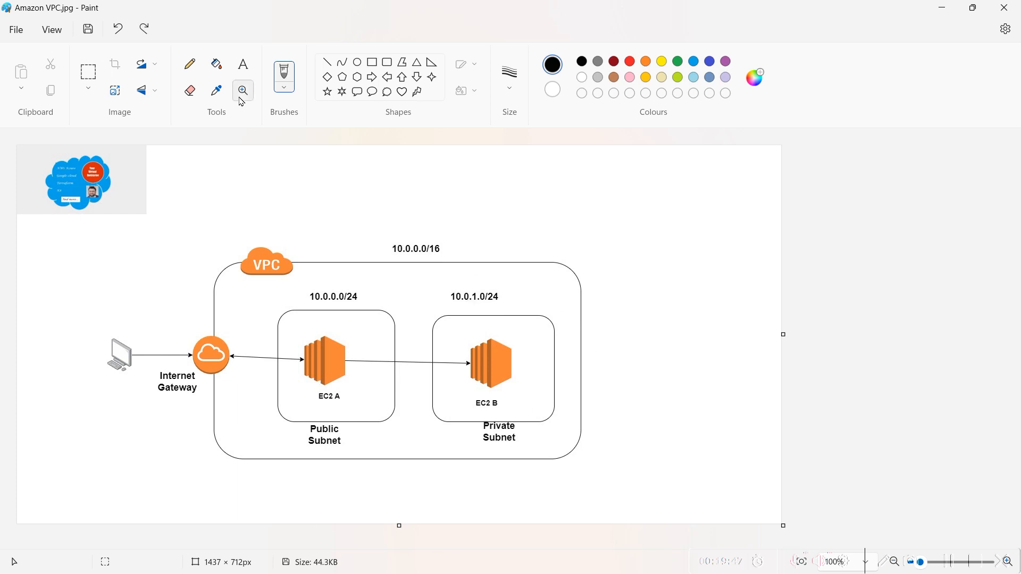
In Paint, frame the 10.0.1.0/24 private subnet with EC2 B in the VPC diagram using a rectangular selection, and clear the selection
left_click(85, 73)
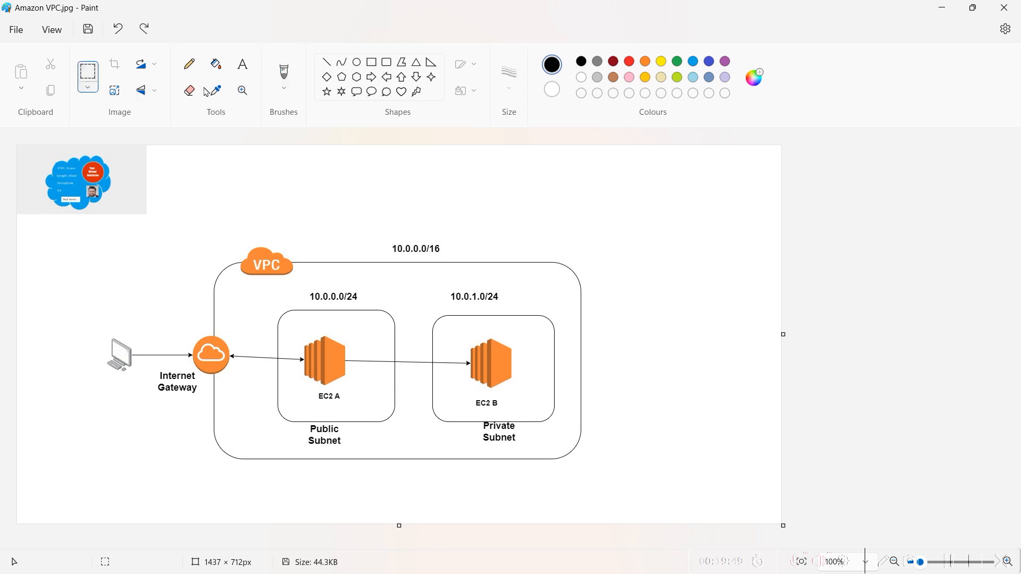
left_click_drag(567, 466, 428, 281)
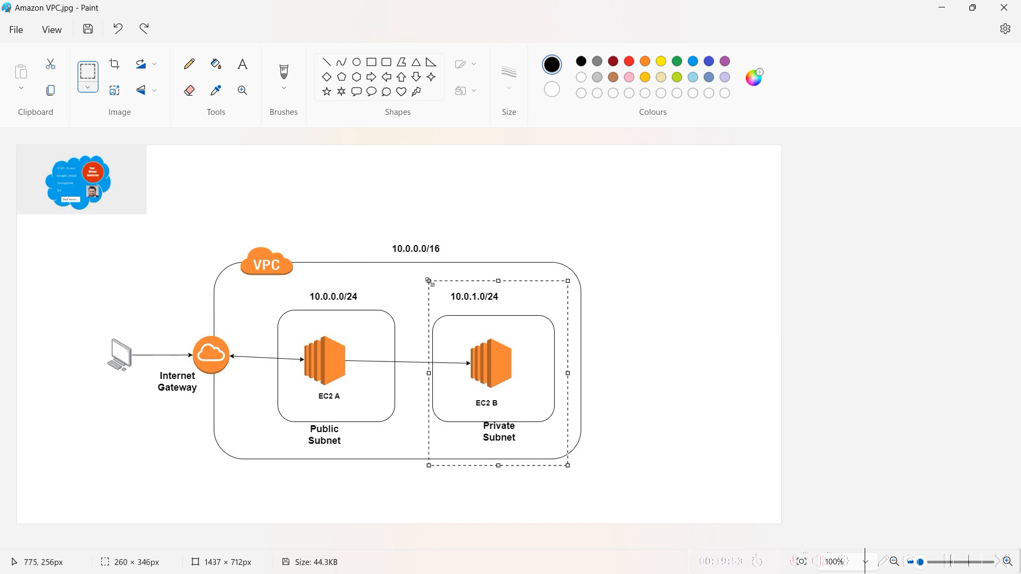
left_click(474, 230)
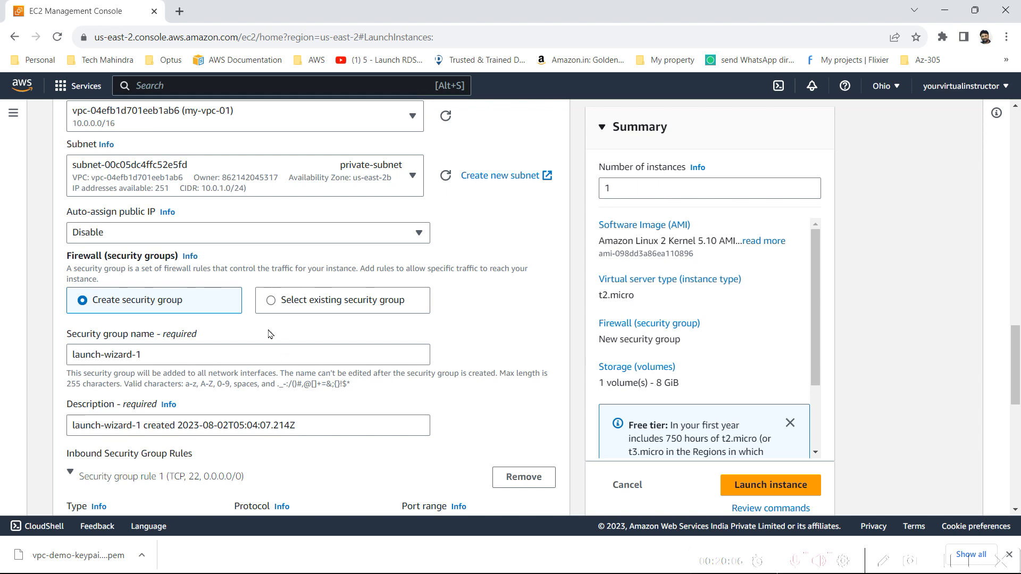
In the EC2B launch form, enter EC2B-secuirty-group as both the name and the description of the new security group
left_click_drag(154, 351, 4, 348)
type("EC2B-secuirty-group")
key("ctrl+a")
triple_click(236, 420)
type("EC2B-secuirty-group")
Set the source type of the inbound SSH rule to Custom, and remove that rule from the security group
scroll(235, 420, "down", 4)
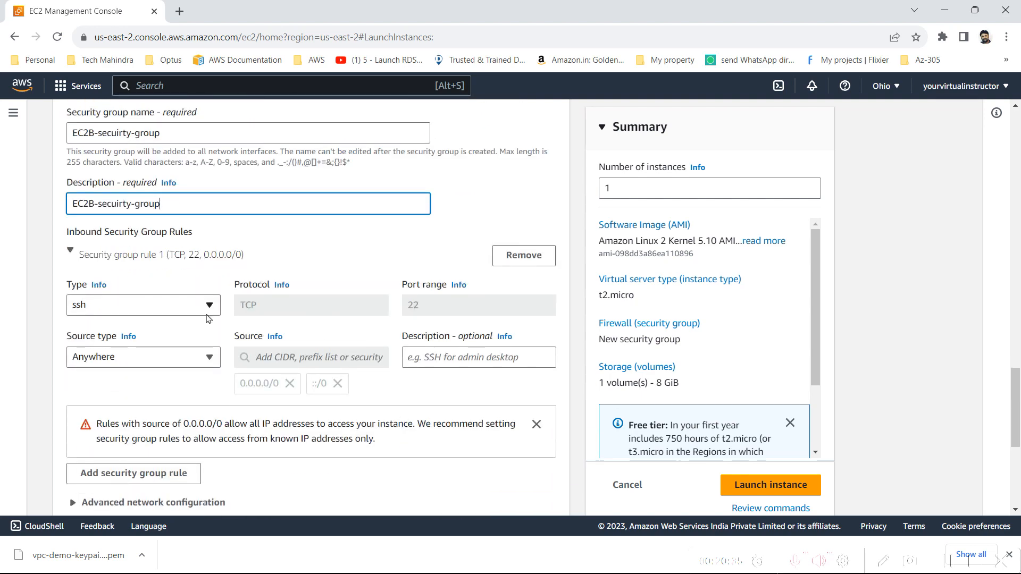
left_click(143, 358)
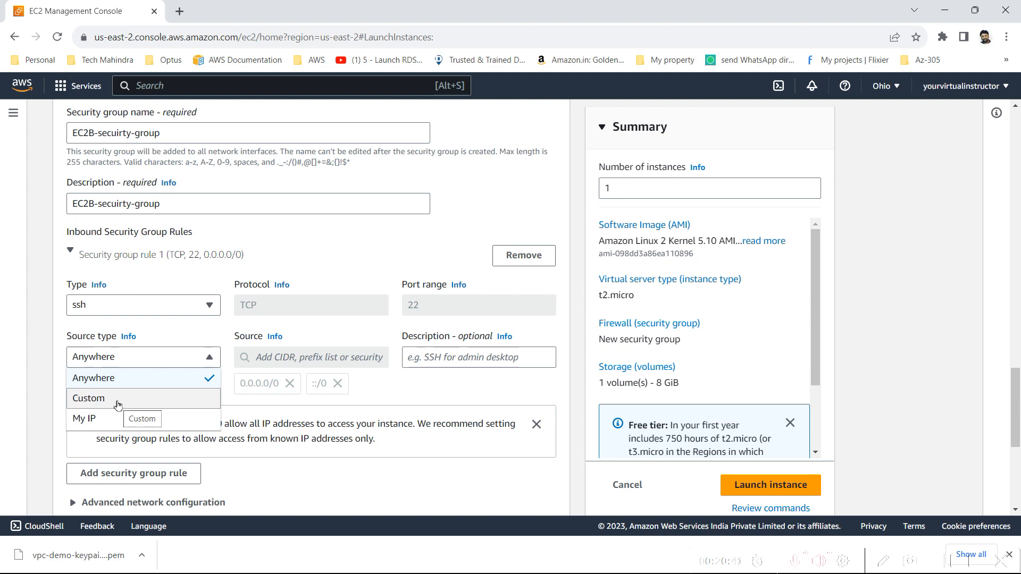
left_click(118, 405)
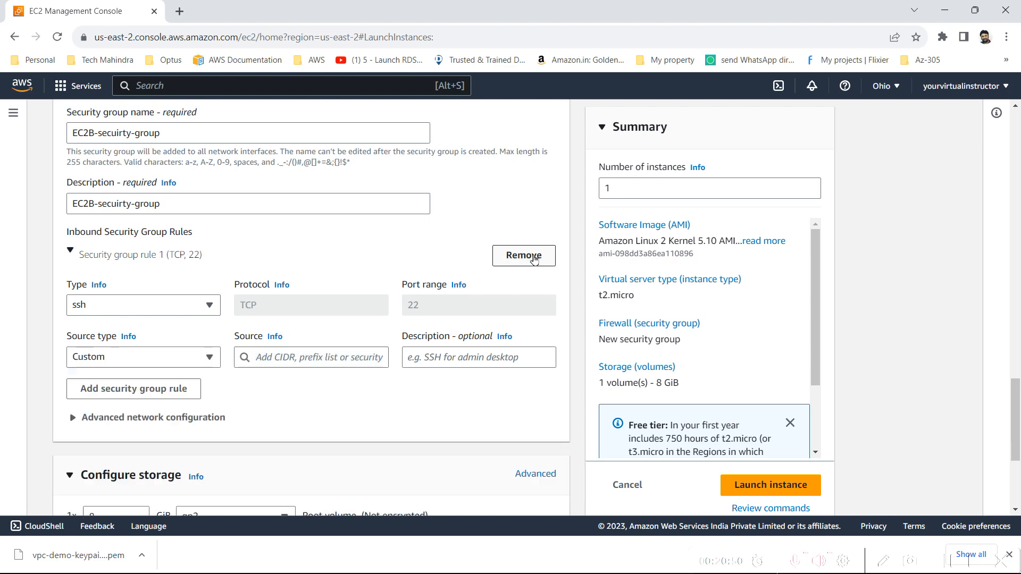
left_click(524, 255)
Launch the EC2B instance and return to the list of instances
scroll(422, 360, "down", 2)
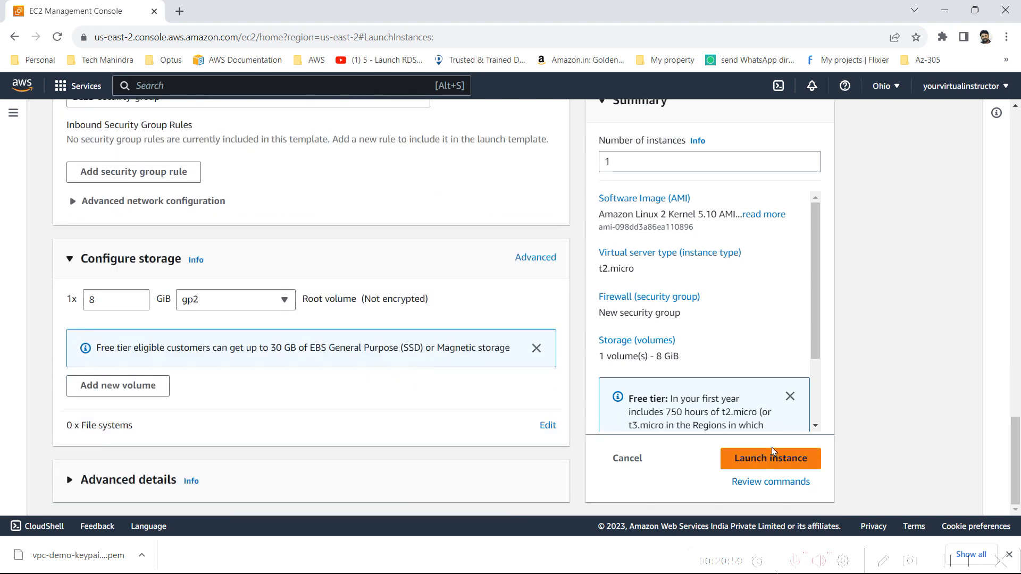
left_click(787, 459)
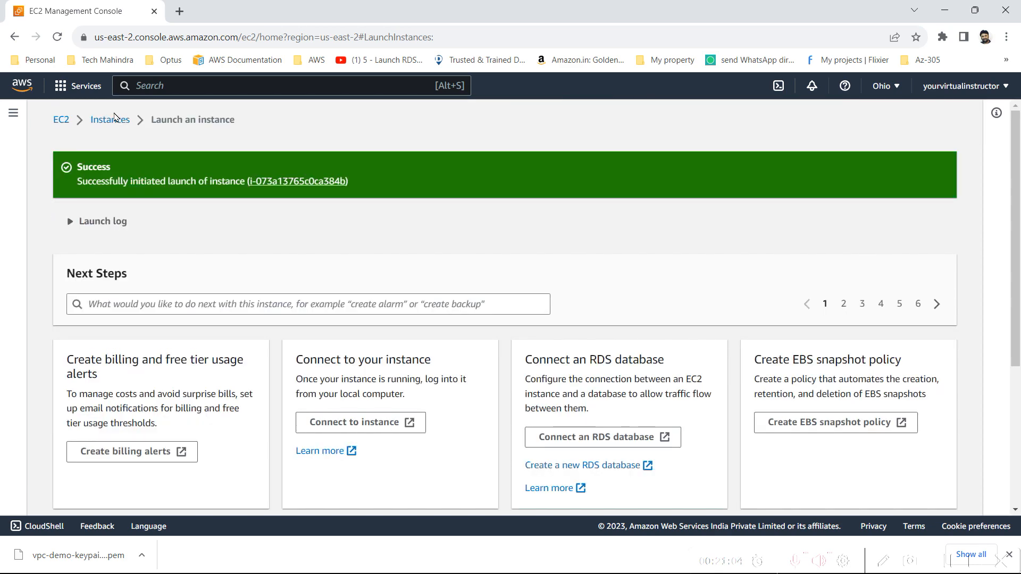
left_click(114, 118)
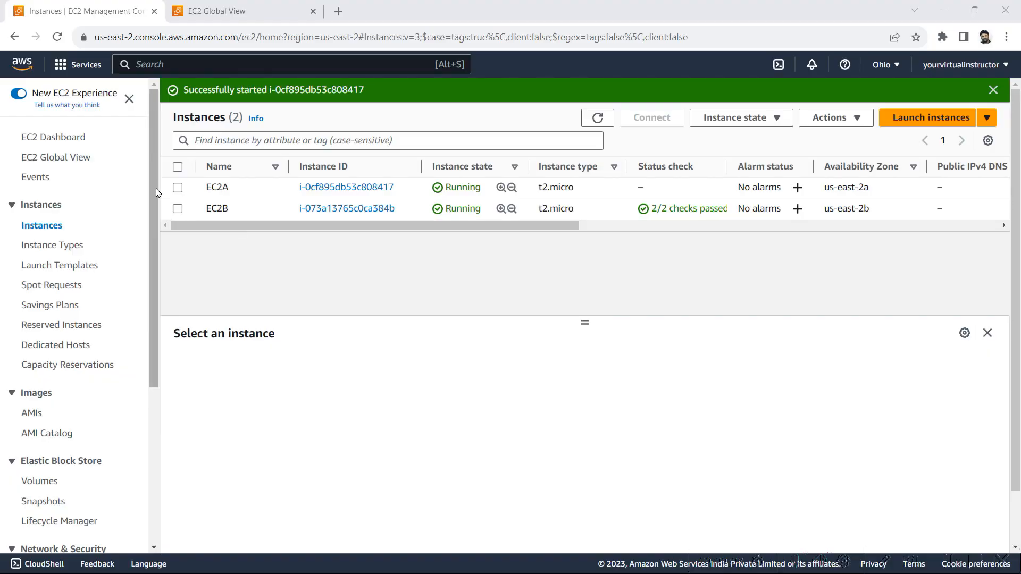
Switch to the VPC service and go to its list of internet gateways
left_click(60, 64)
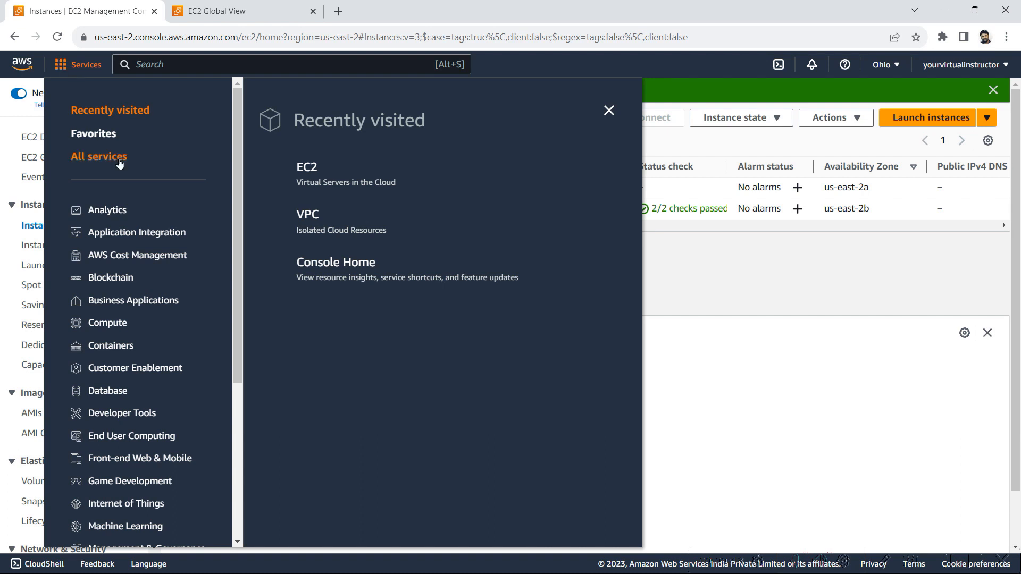
left_click(309, 214)
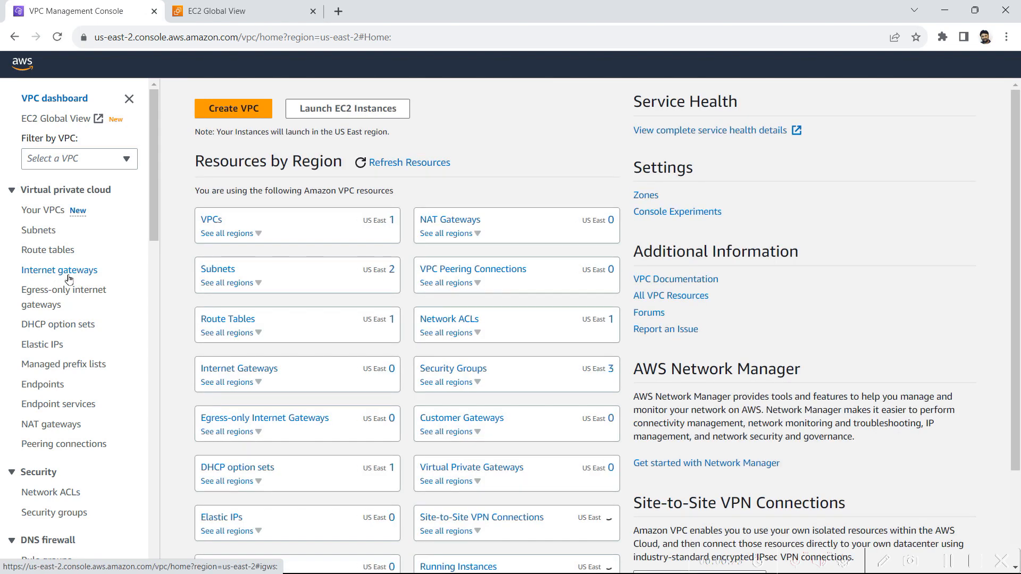
left_click(68, 275)
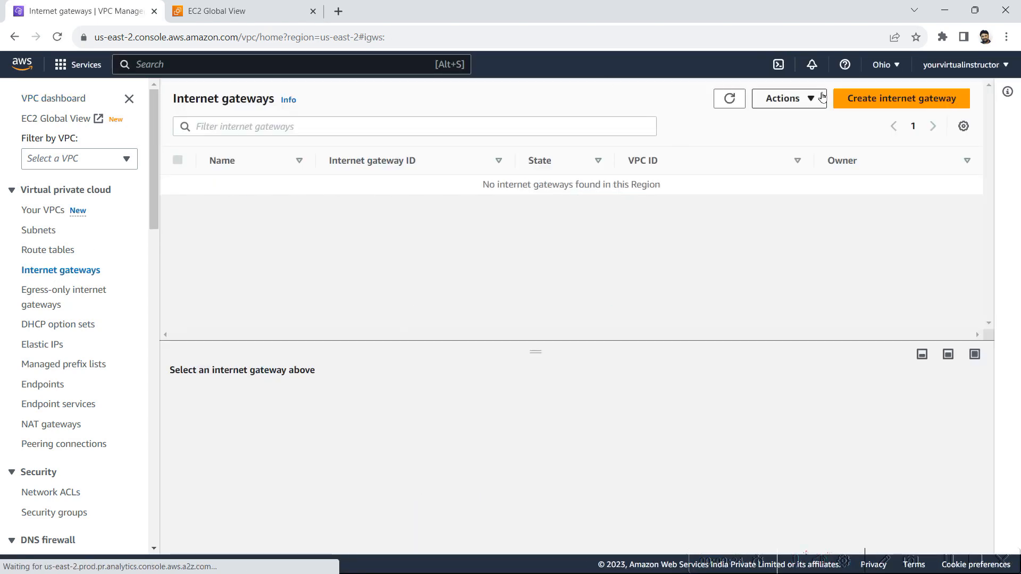
Create an internet gateway with the name tag igw1
left_click(848, 110)
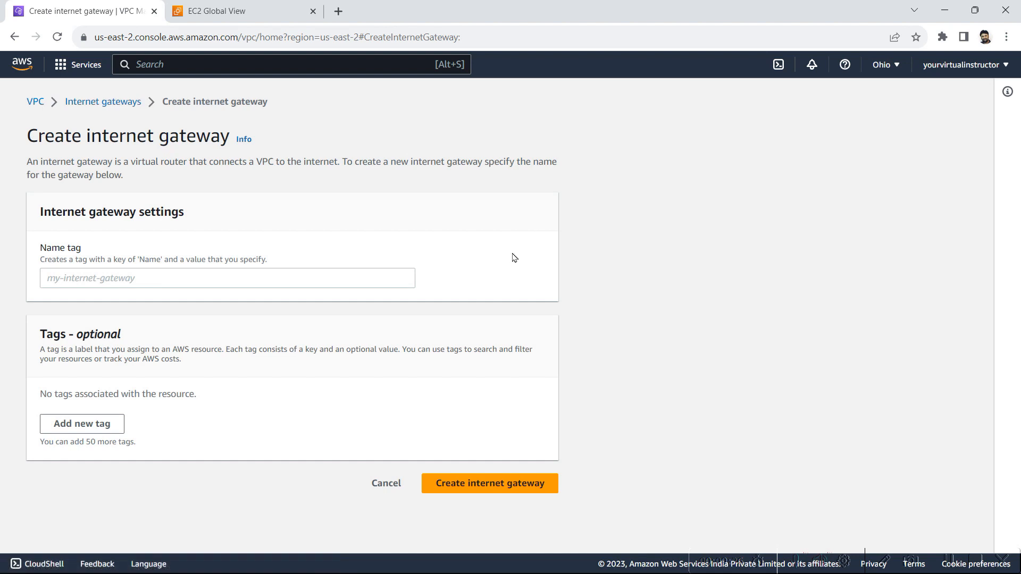
left_click(367, 285)
type("ig")
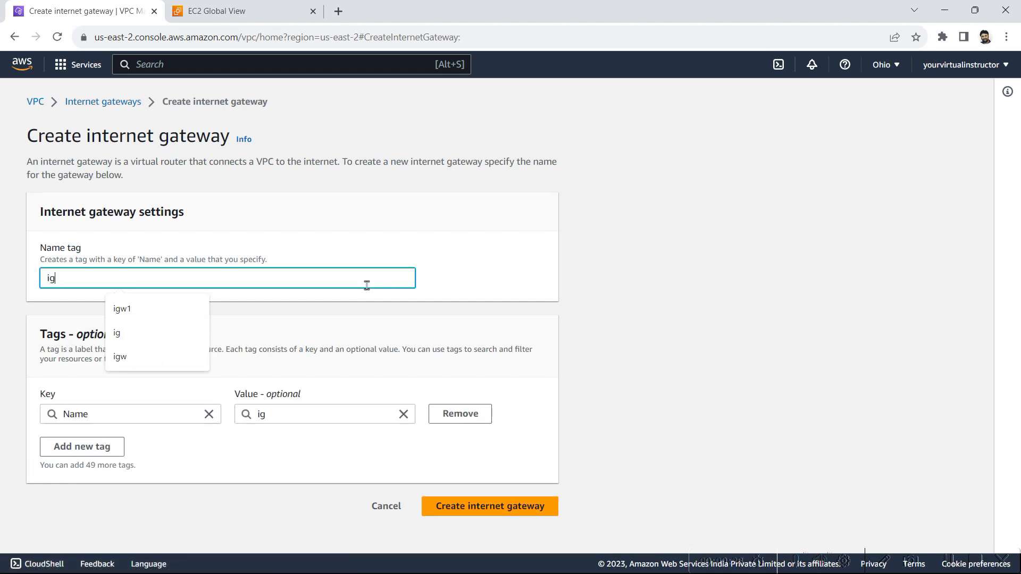
key("Down")
key("Return")
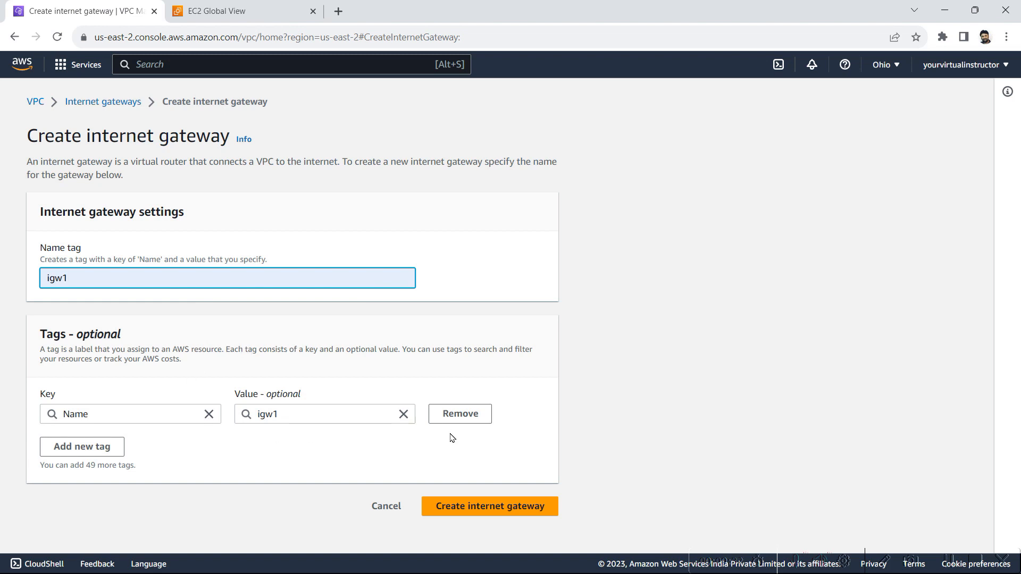
left_click(497, 516)
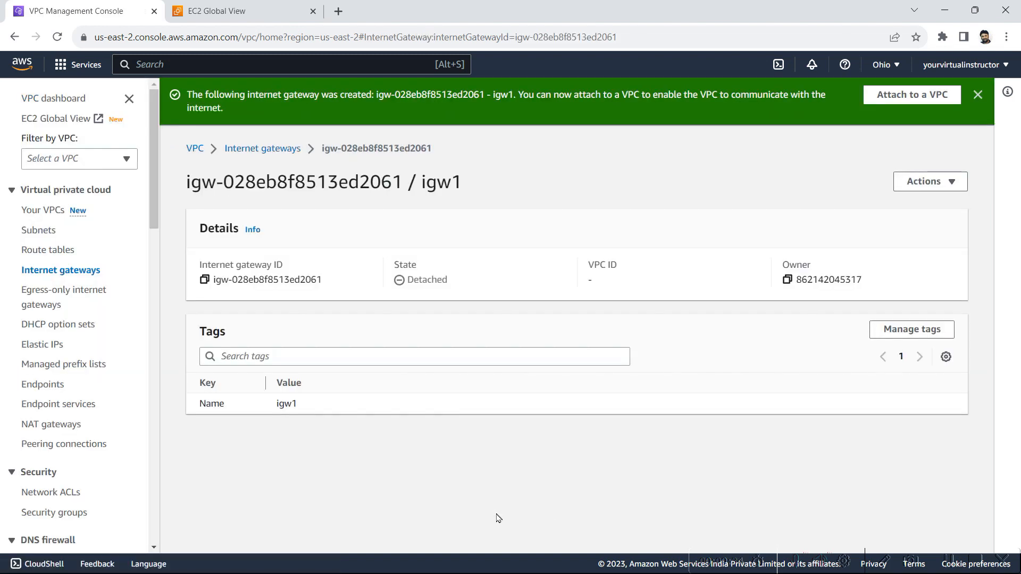
Attach the internet gateway igw1 to the VPC my-vpc-01
left_click(898, 99)
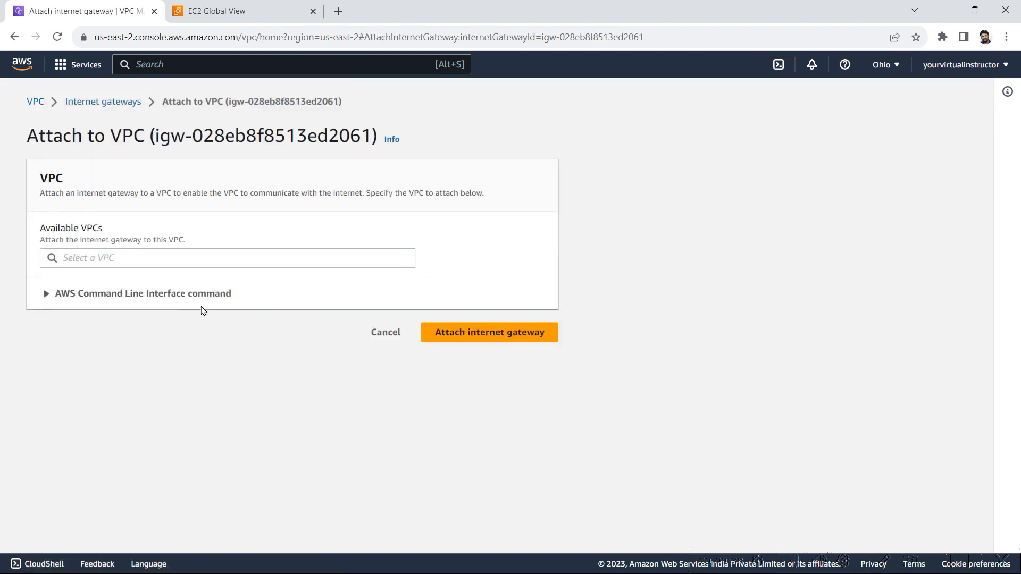
left_click(149, 258)
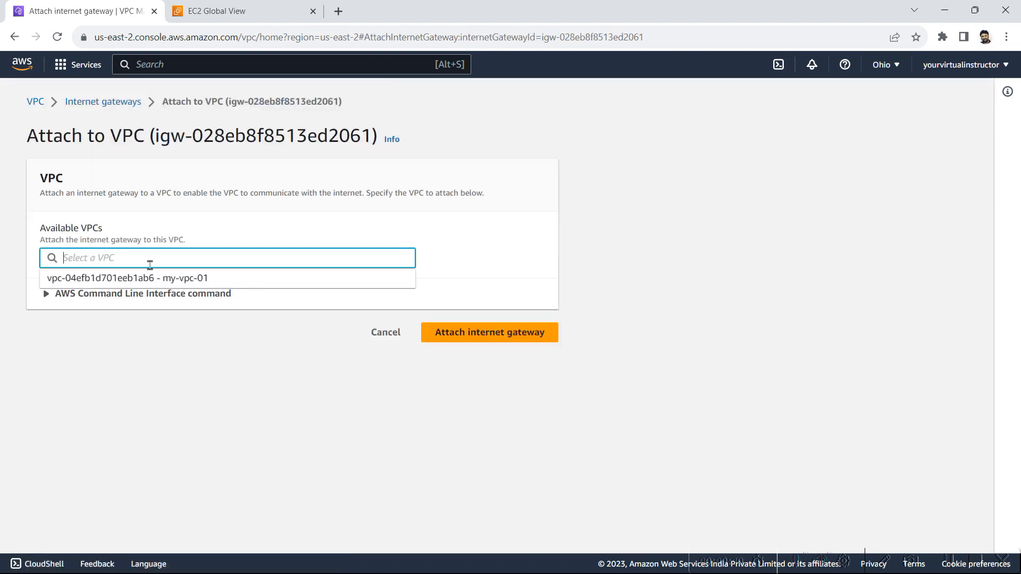
left_click(154, 277)
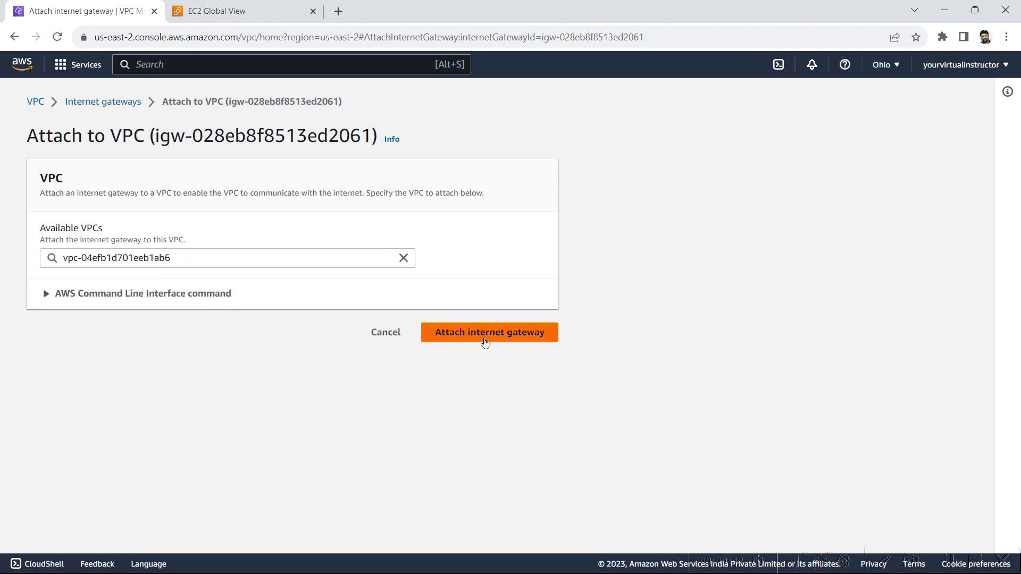
left_click(484, 340)
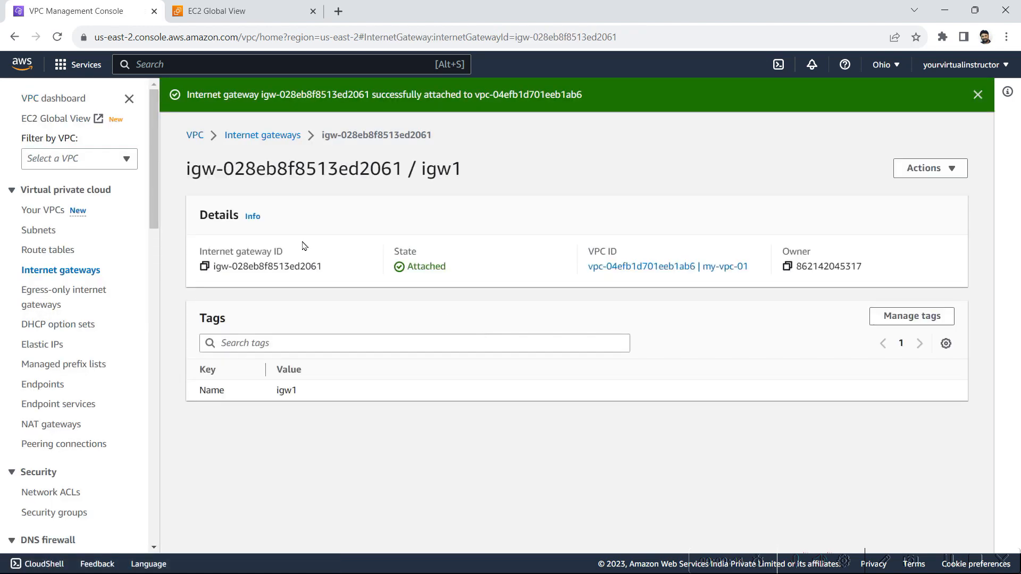
Create a route table named public-route-table in the VPC my-vpc-01
left_click(45, 255)
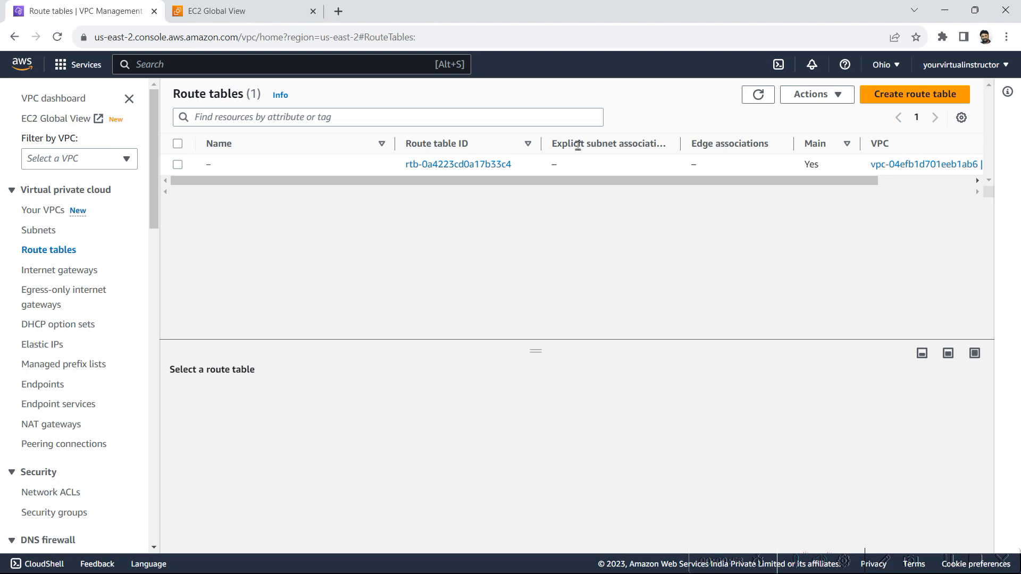
left_click(910, 100)
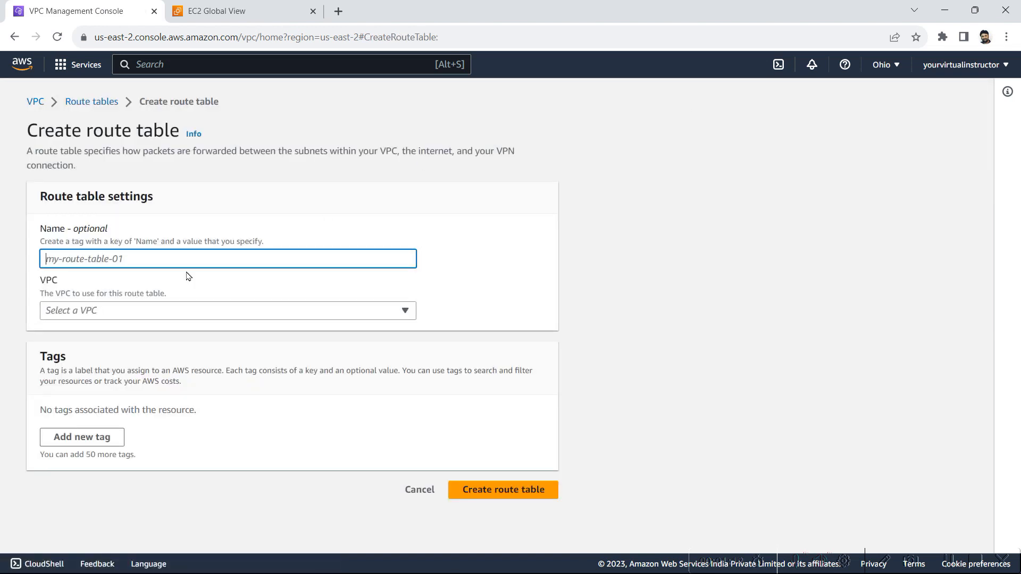
type("pu")
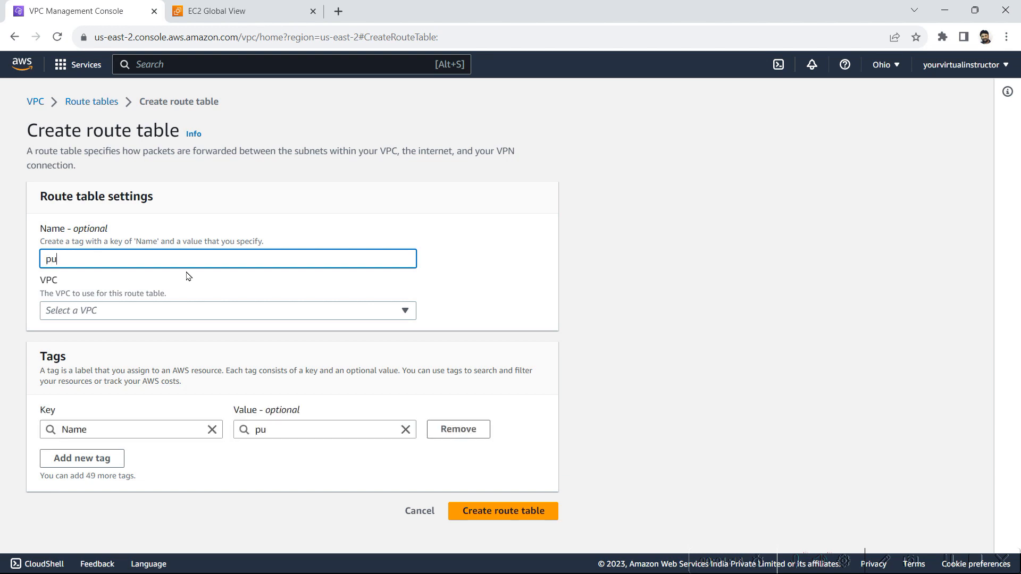
type("blic-route-table")
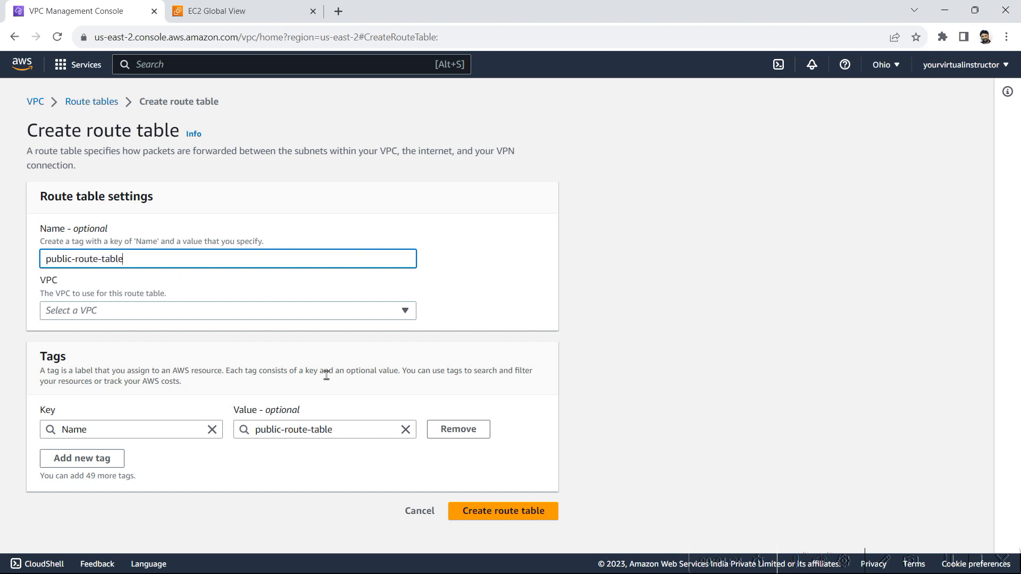
left_click(222, 312)
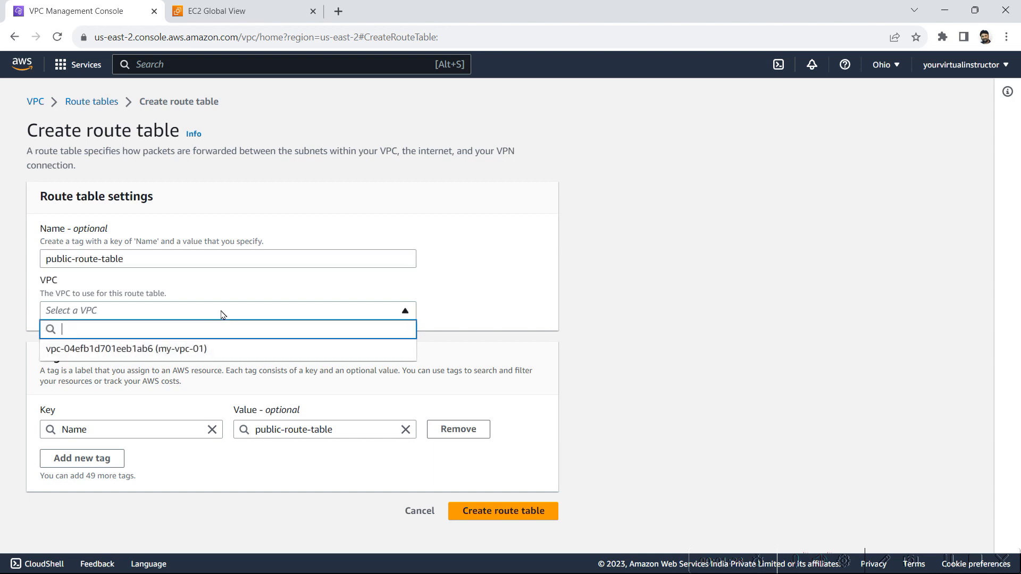
left_click(193, 349)
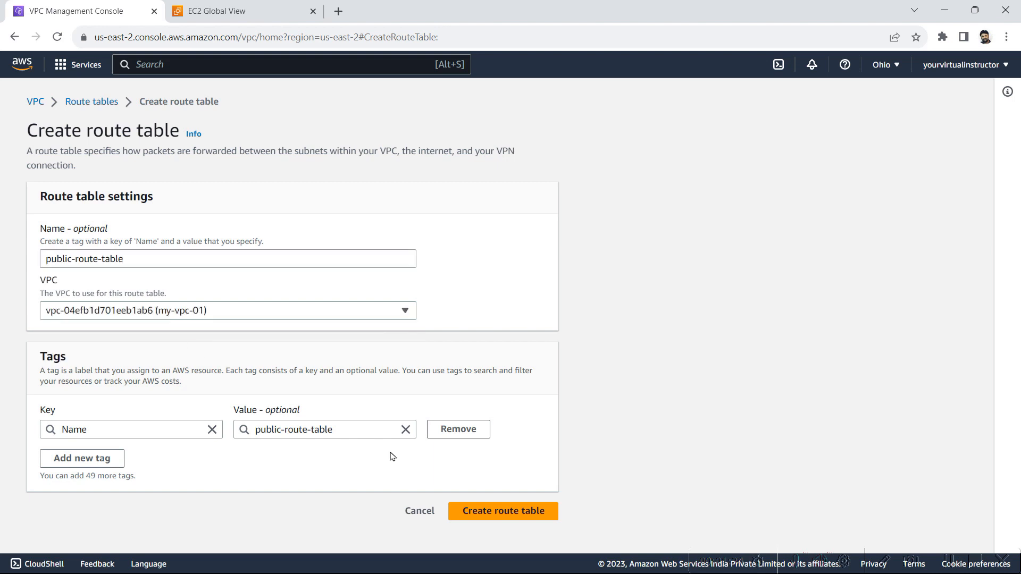
left_click(492, 513)
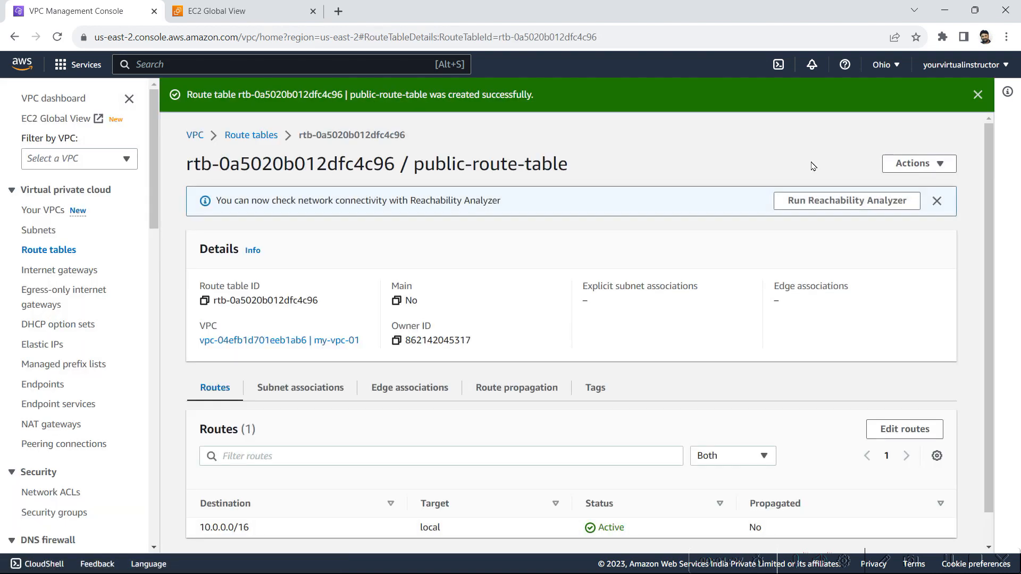
Create a second route table named private-route-table in the VPC my-vpc-01
left_click(247, 135)
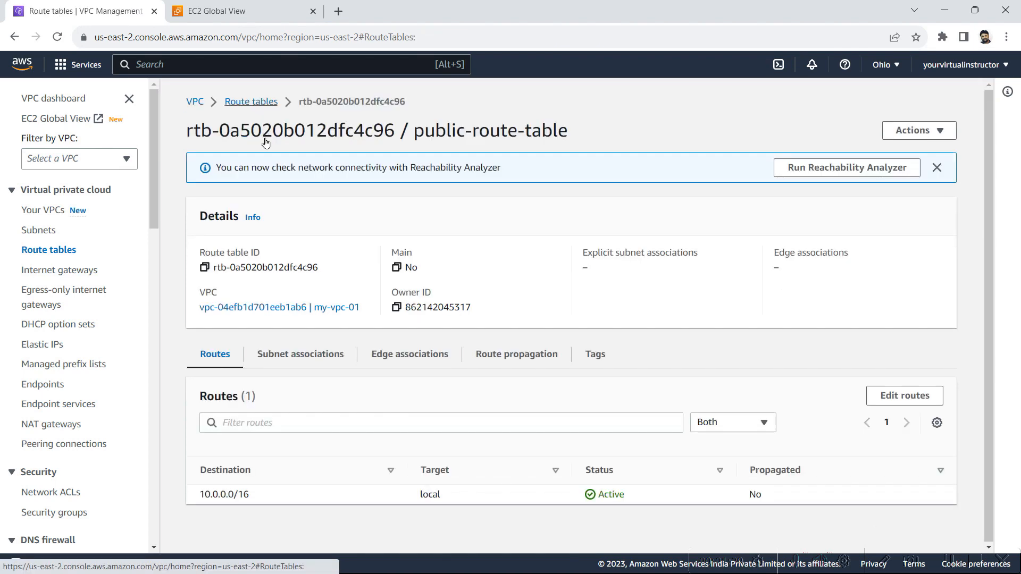
left_click(919, 96)
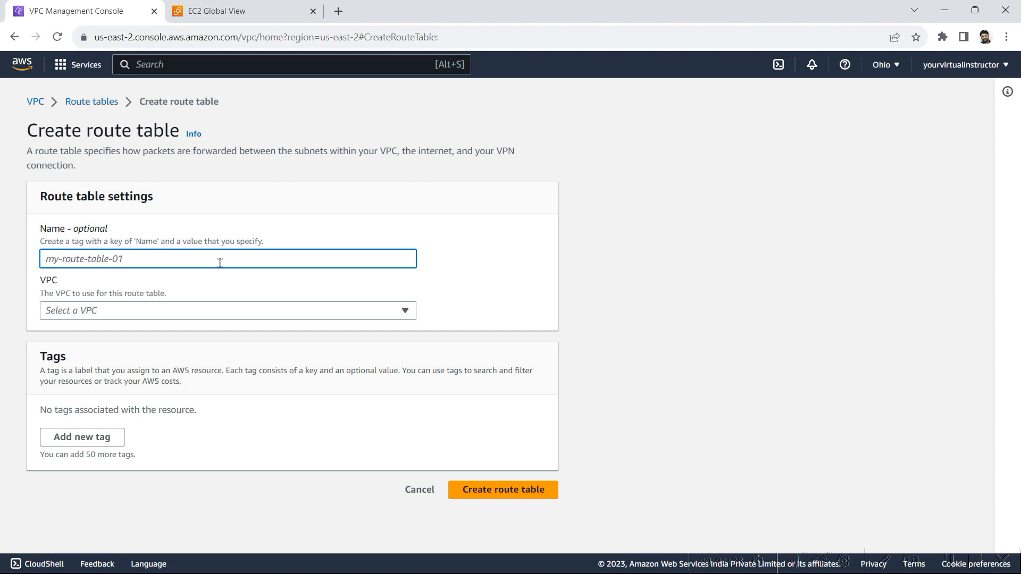
type("private")
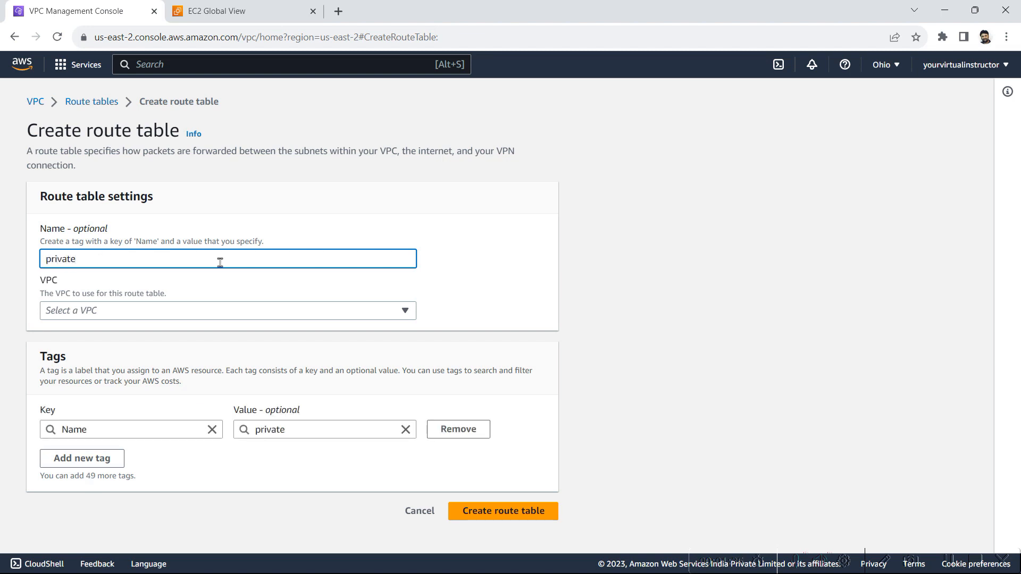
type("-route-table")
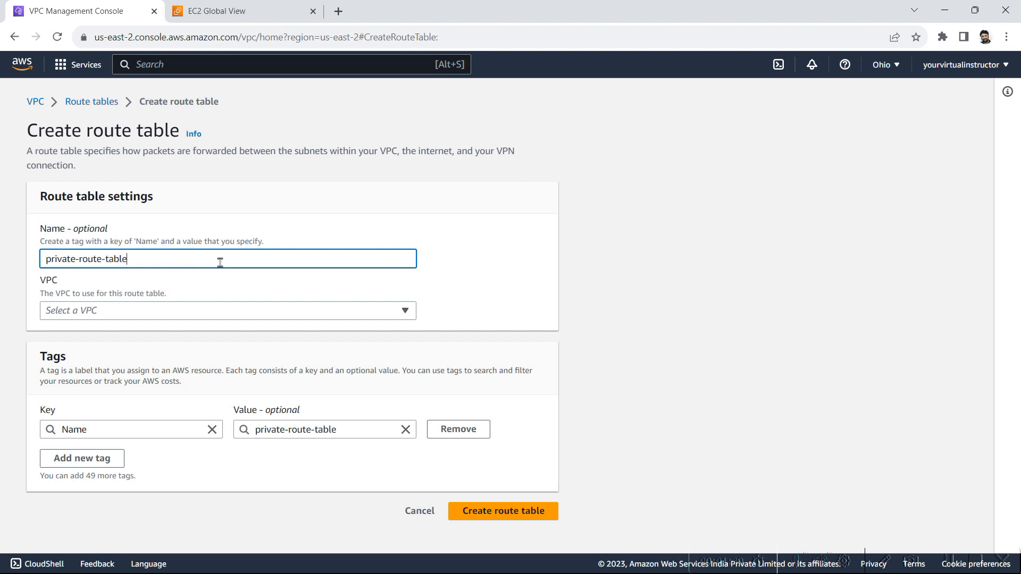
left_click(149, 310)
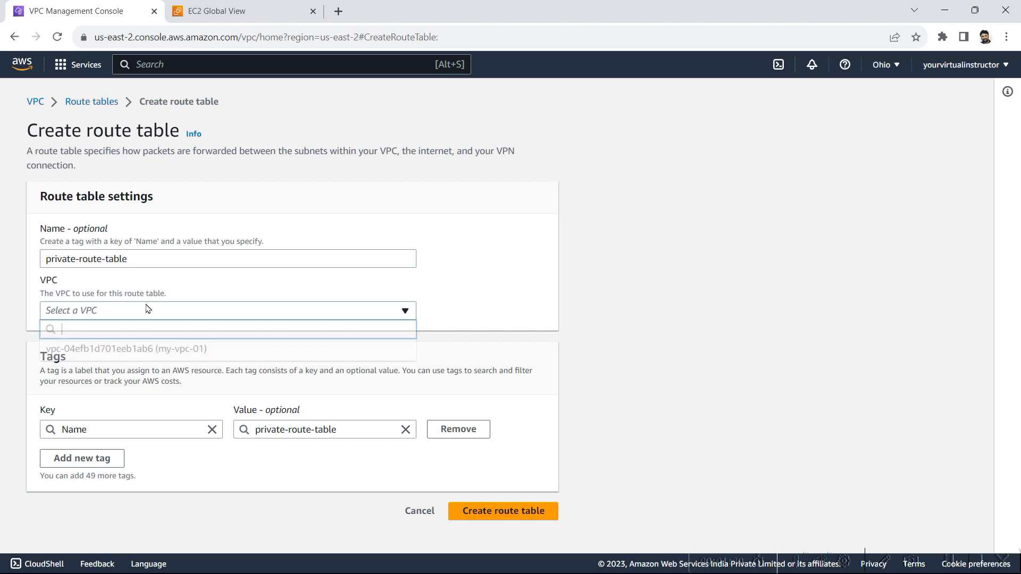
left_click(129, 349)
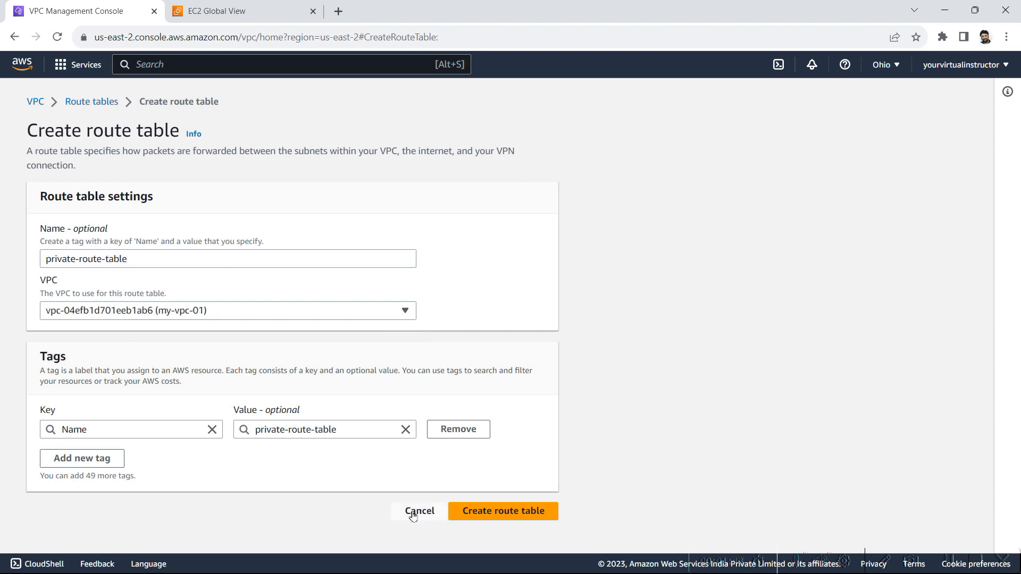
left_click(500, 516)
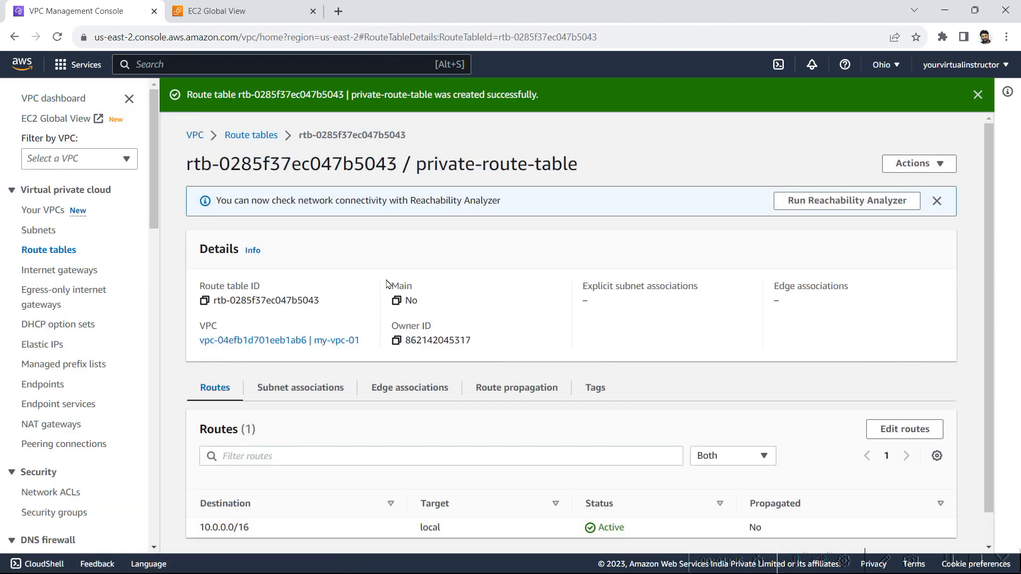
Associate the subnet public-subnet with public-route-table and save the association
left_click(248, 136)
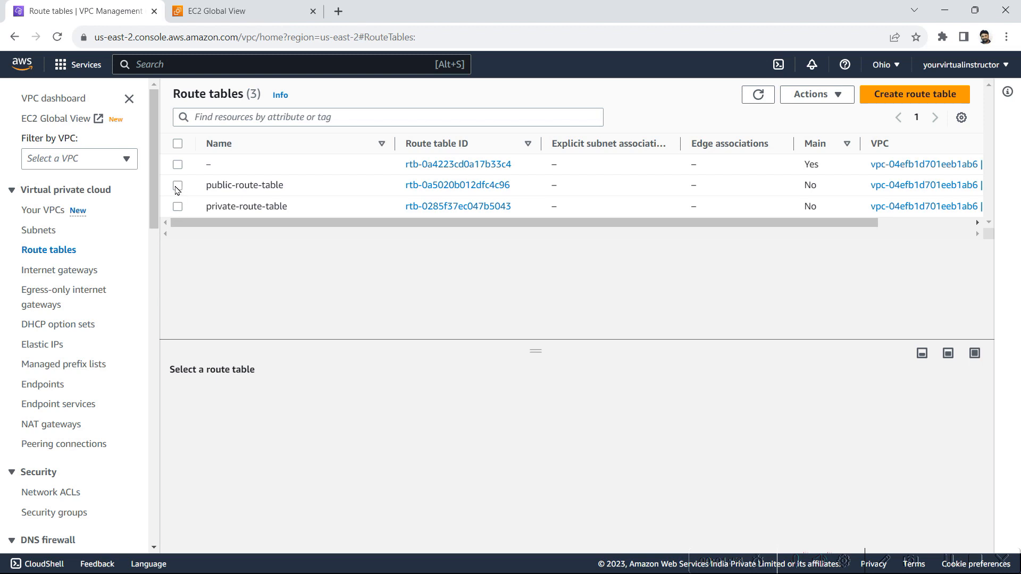
left_click(177, 186)
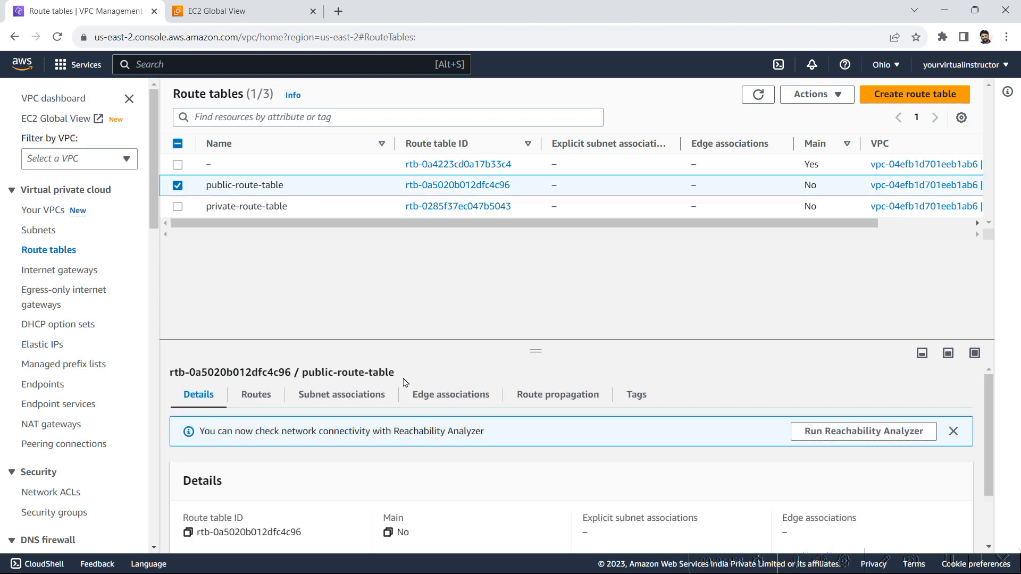
left_click(363, 394)
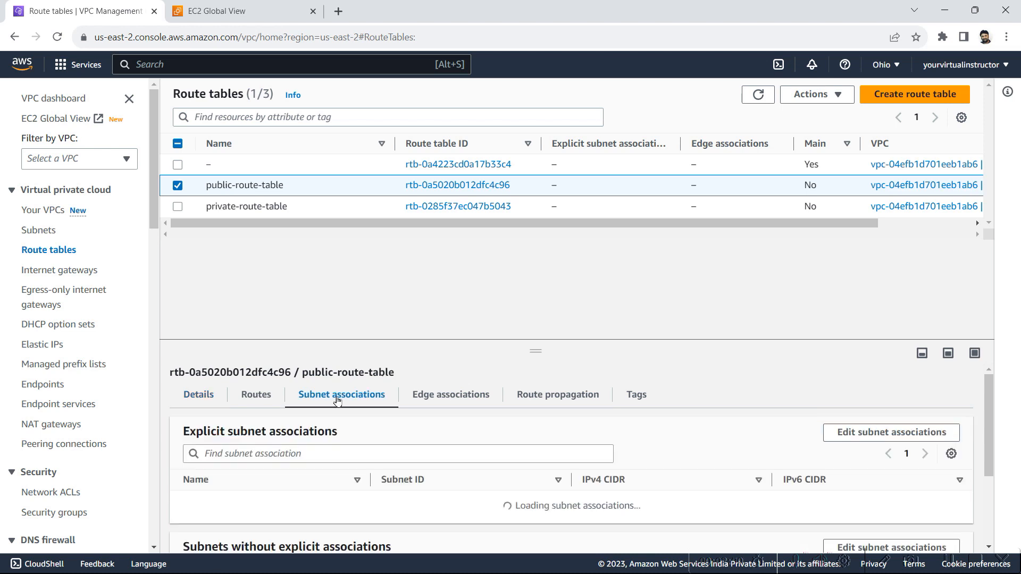
mouse_move(991, 431)
left_mouse_down()
mouse_move(995, 464)
mouse_move(993, 448)
left_mouse_up()
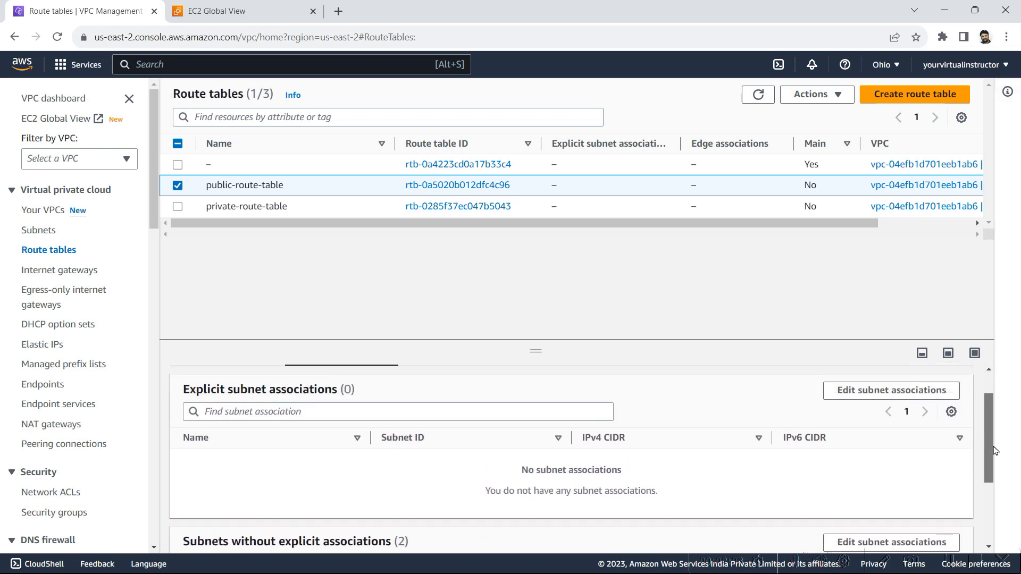
left_click(868, 392)
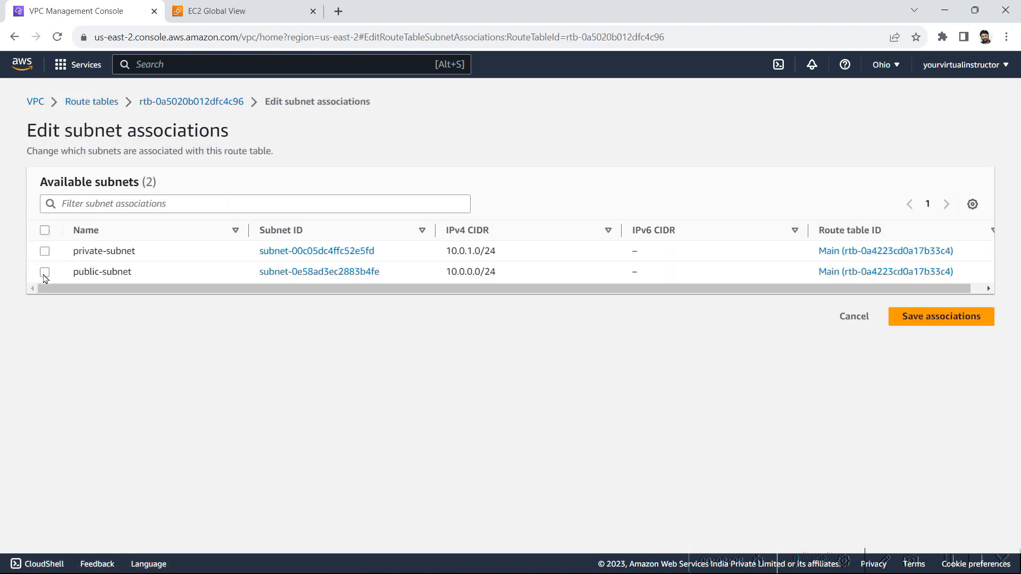
left_click(45, 272)
left_click(944, 405)
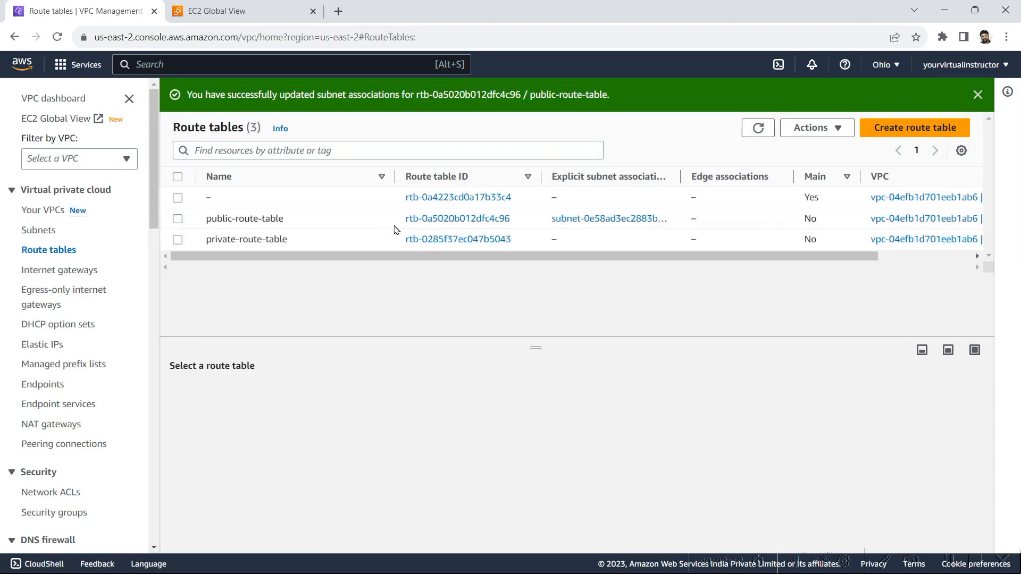
Associate the subnet private-subnet with private-route-table and save the association
left_click(179, 242)
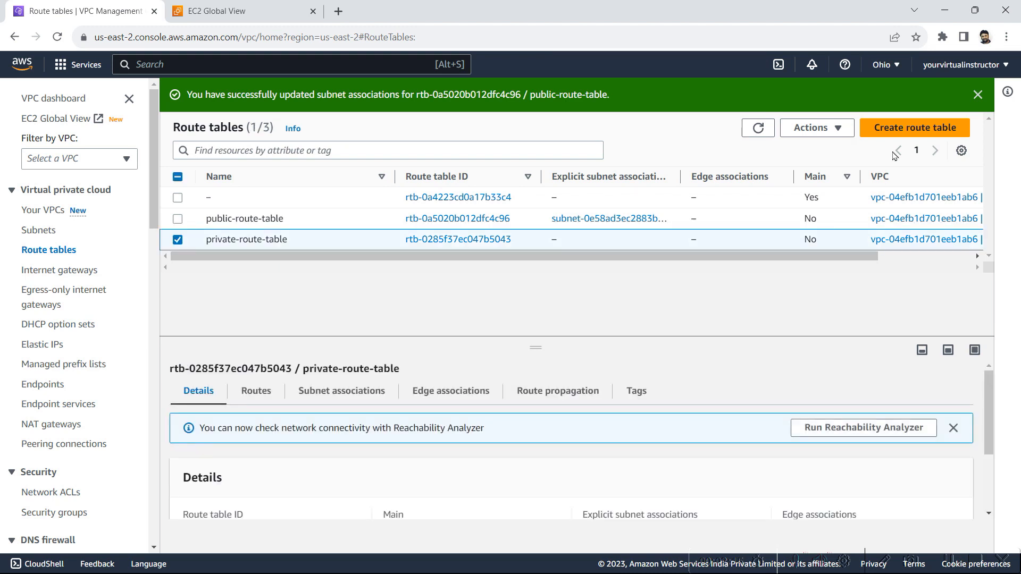
left_click(835, 127)
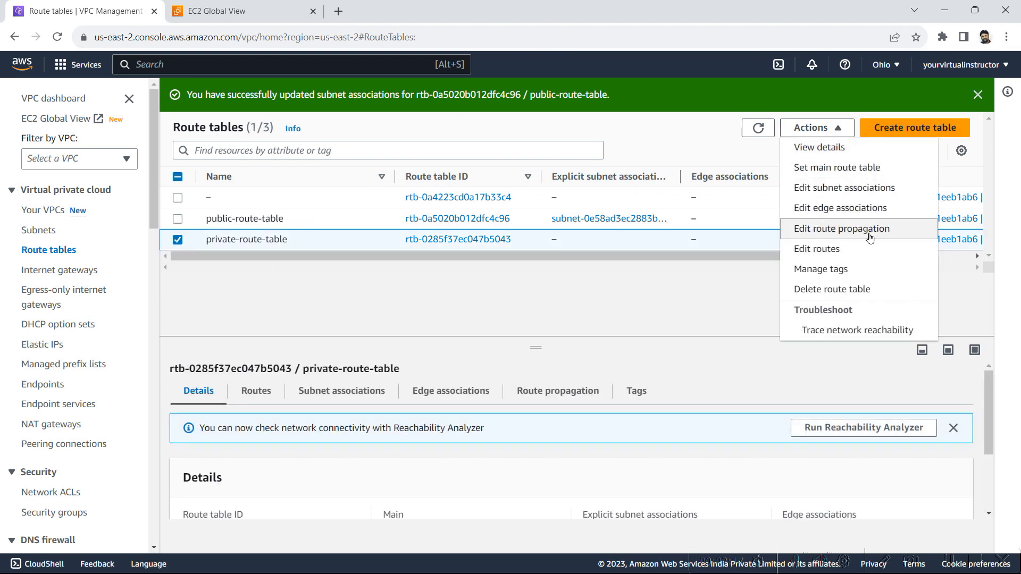
left_click(845, 189)
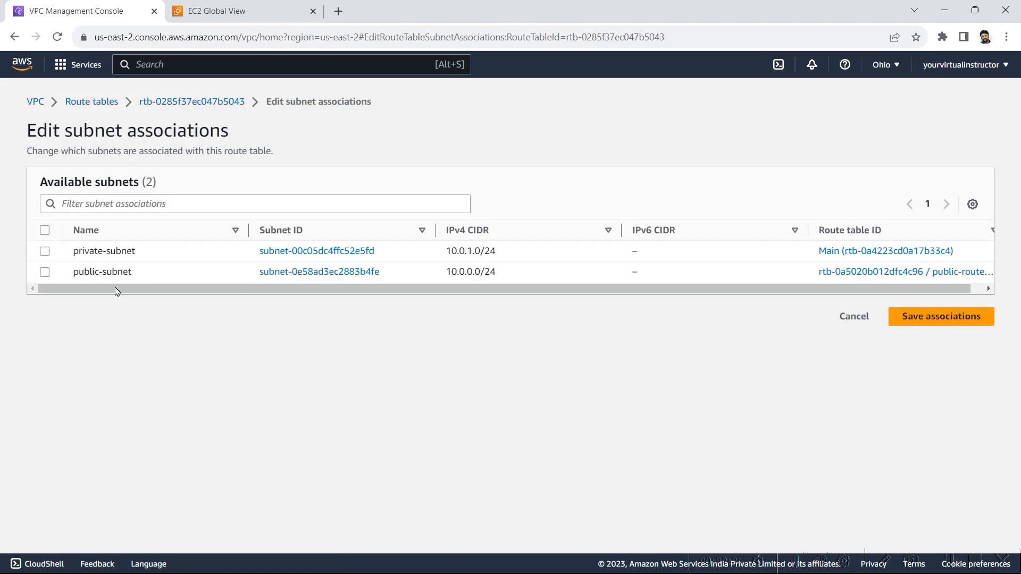
left_click(46, 253)
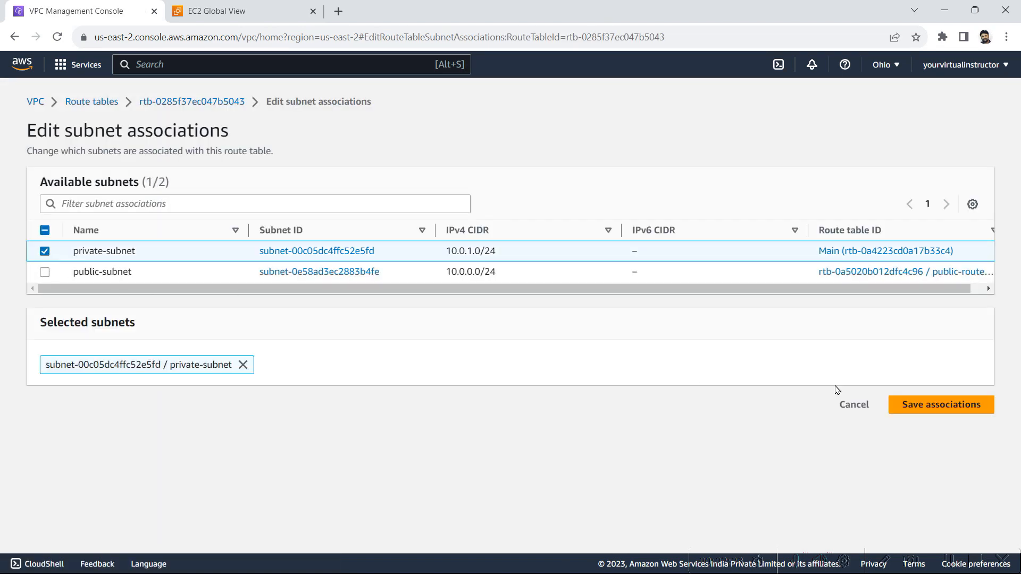
left_click(936, 402)
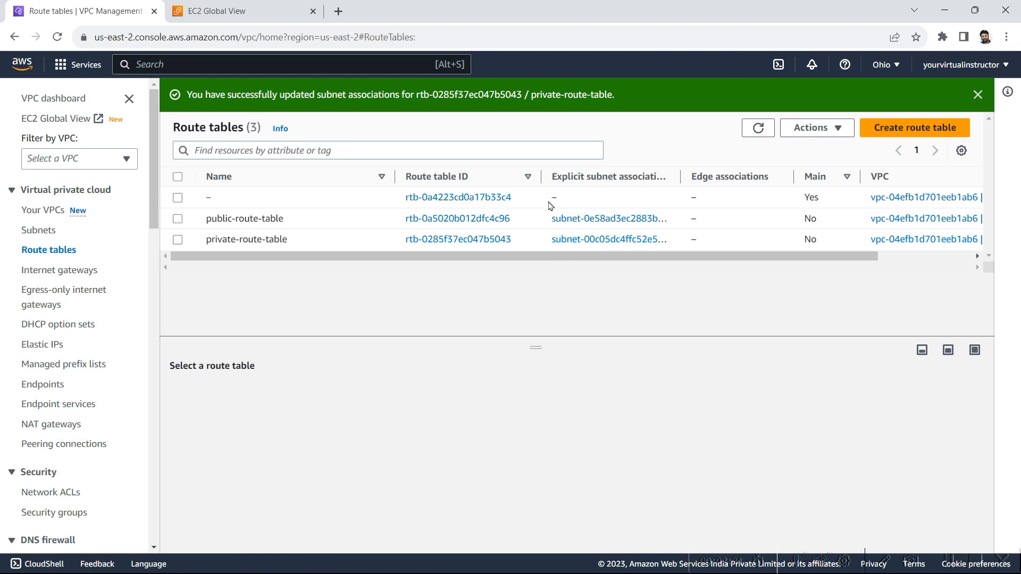
left_click_drag(549, 206, 679, 237)
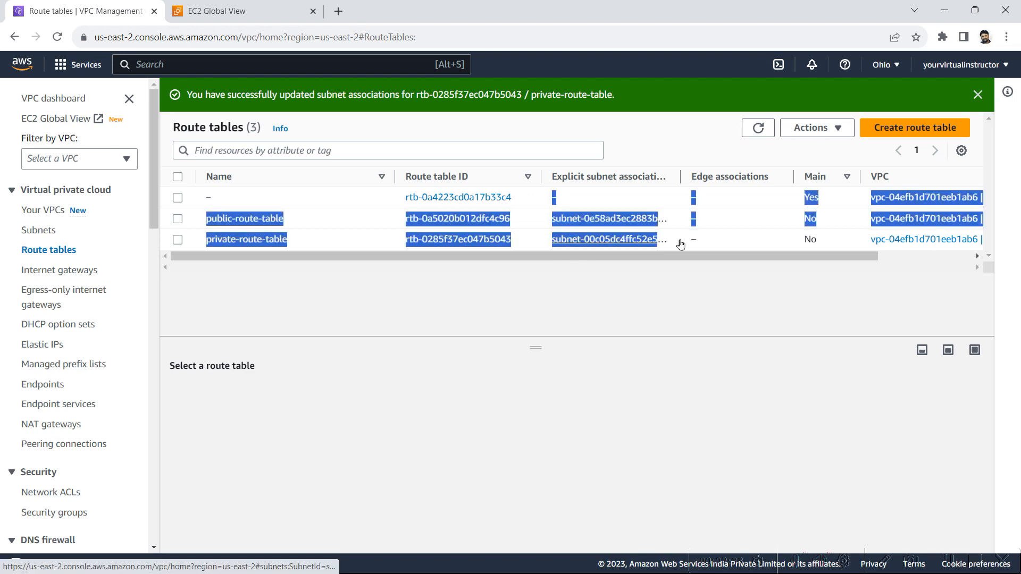
left_click_drag(737, 262, 543, 264)
left_click(427, 296)
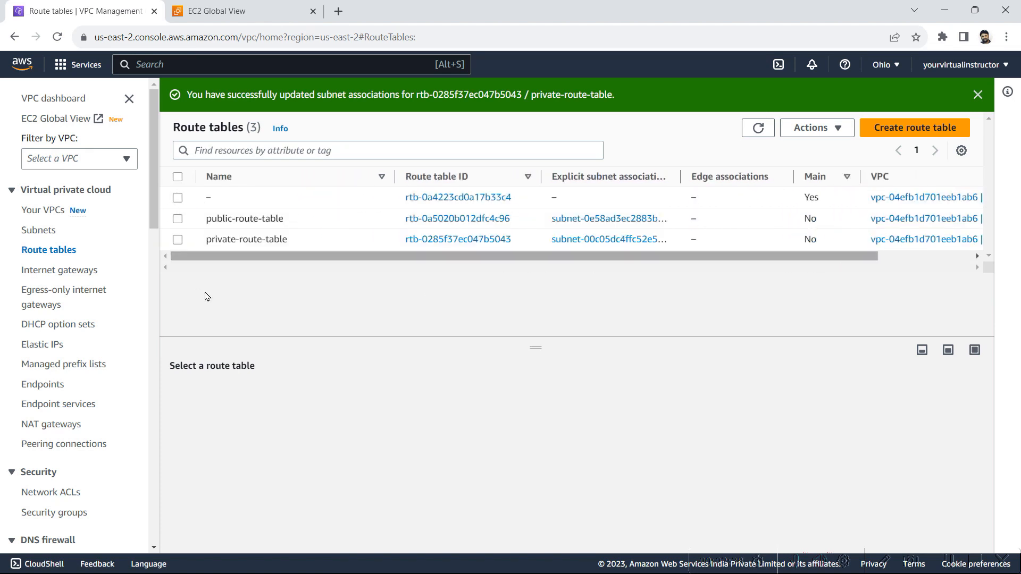
Add a route with destination 0.0.0.0/0 to the routes of public-route-table
left_click(177, 218)
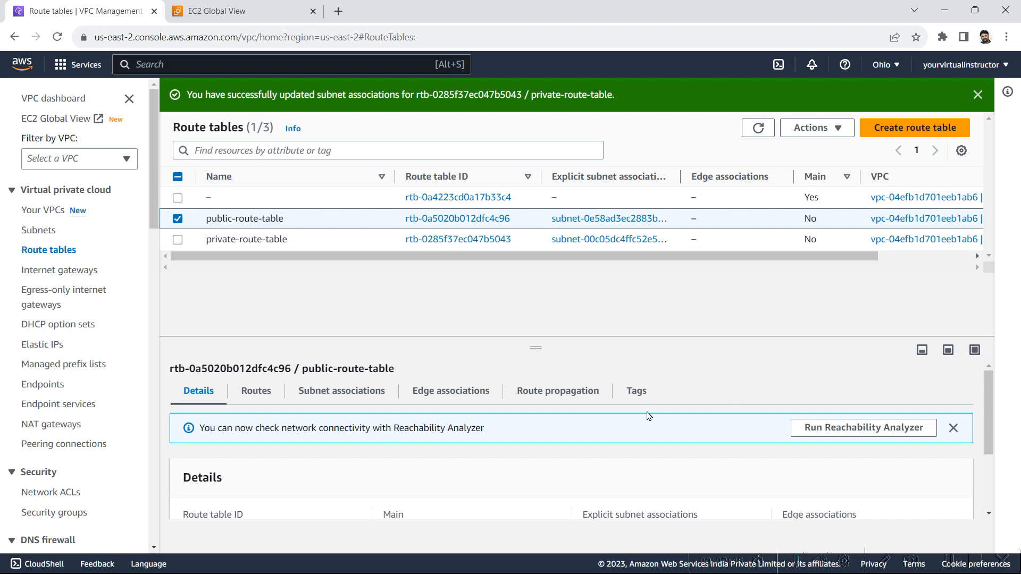
left_click(351, 403)
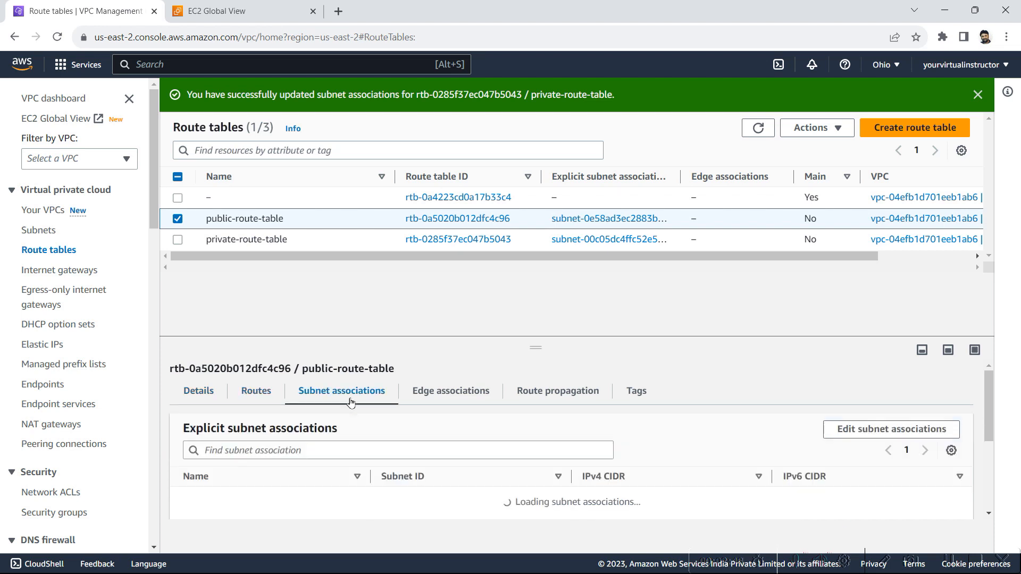
left_click(275, 401)
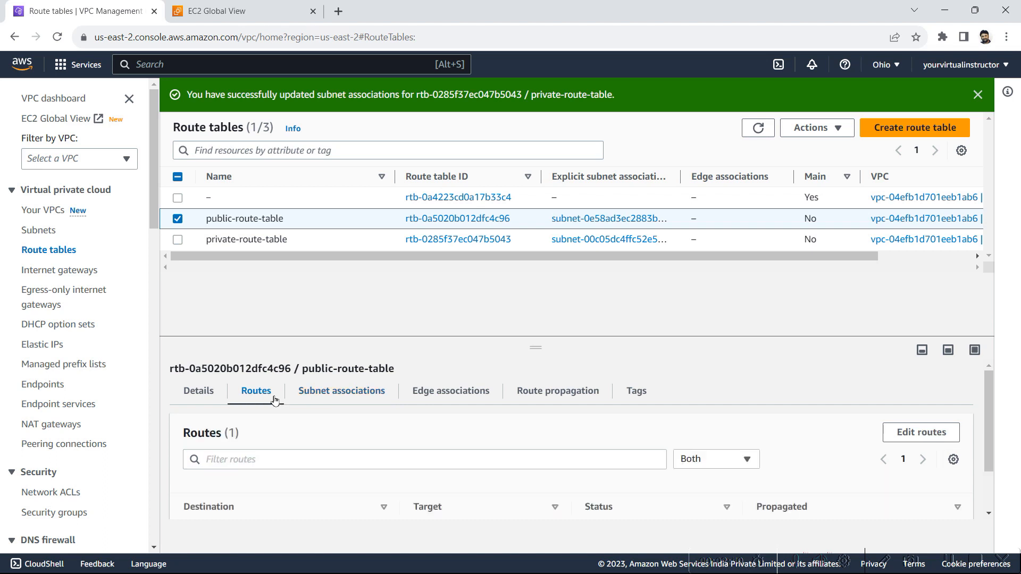
left_click_drag(989, 426, 998, 501)
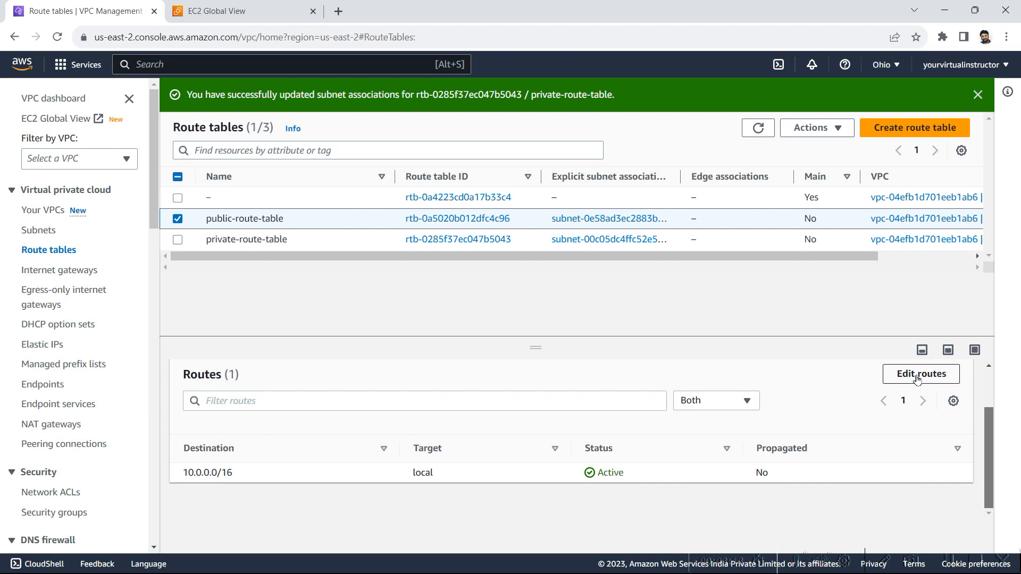
left_click(917, 379)
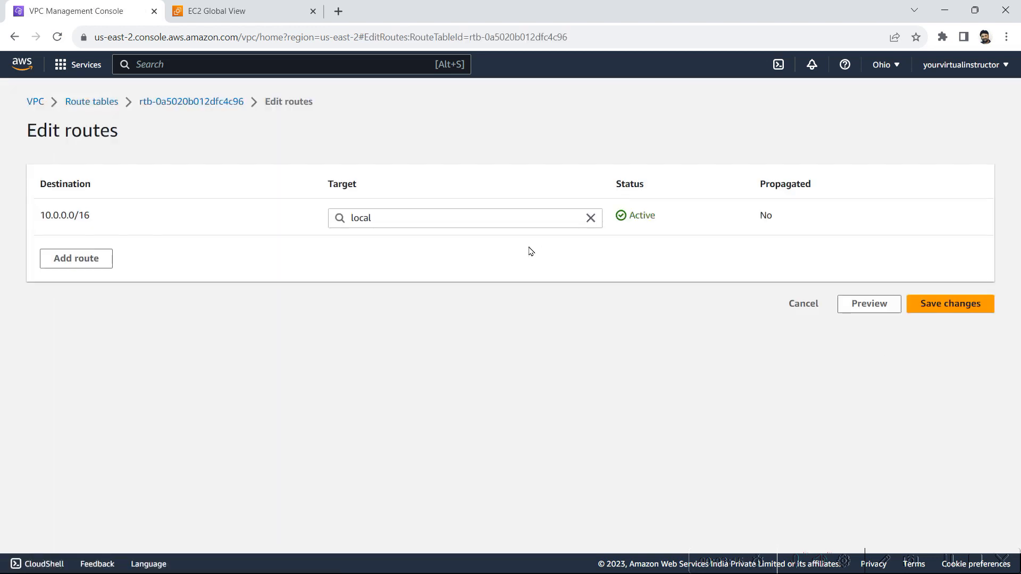
left_click(60, 258)
left_click(78, 257)
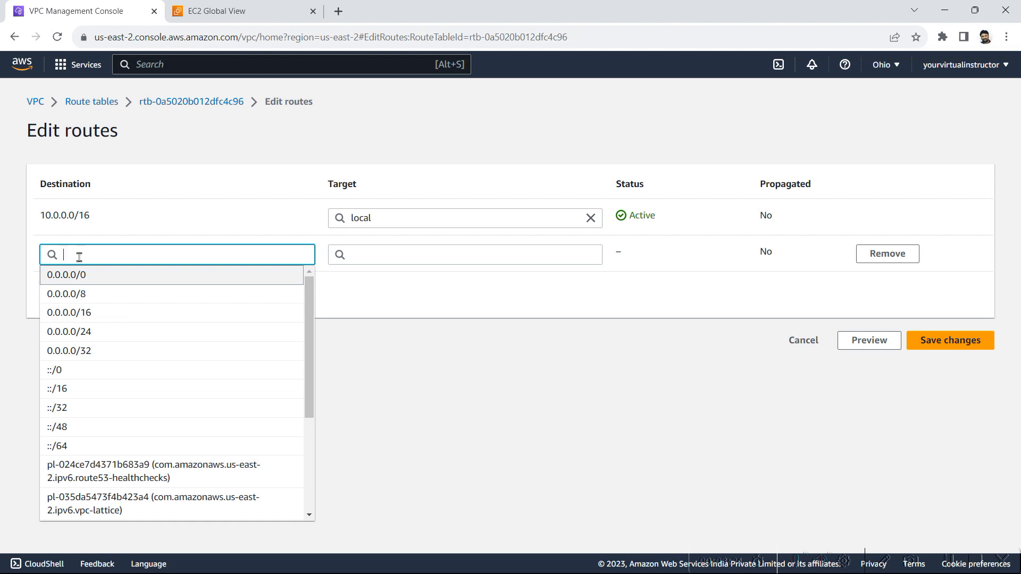
key("Return")
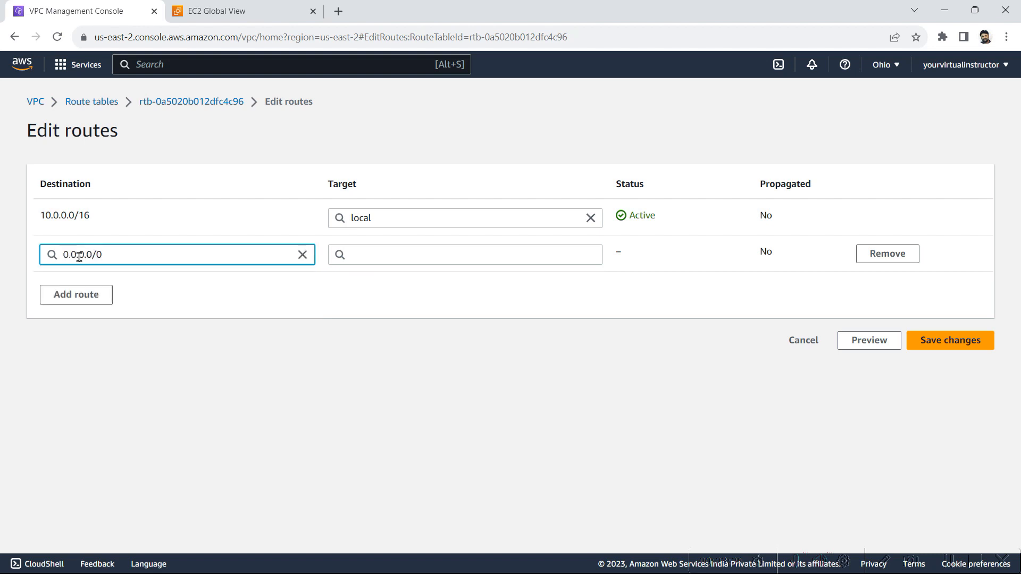
Set the new route's target to the internet gateway igw1 and save the route changes
left_click(390, 253)
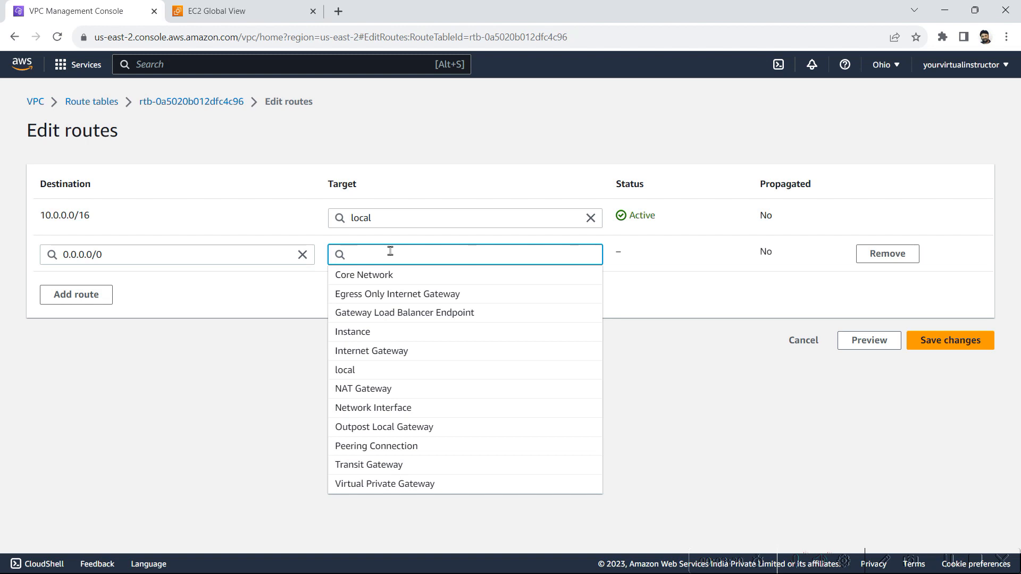
type("inter")
key("BackSpace")
key("BackSpace")
type("er")
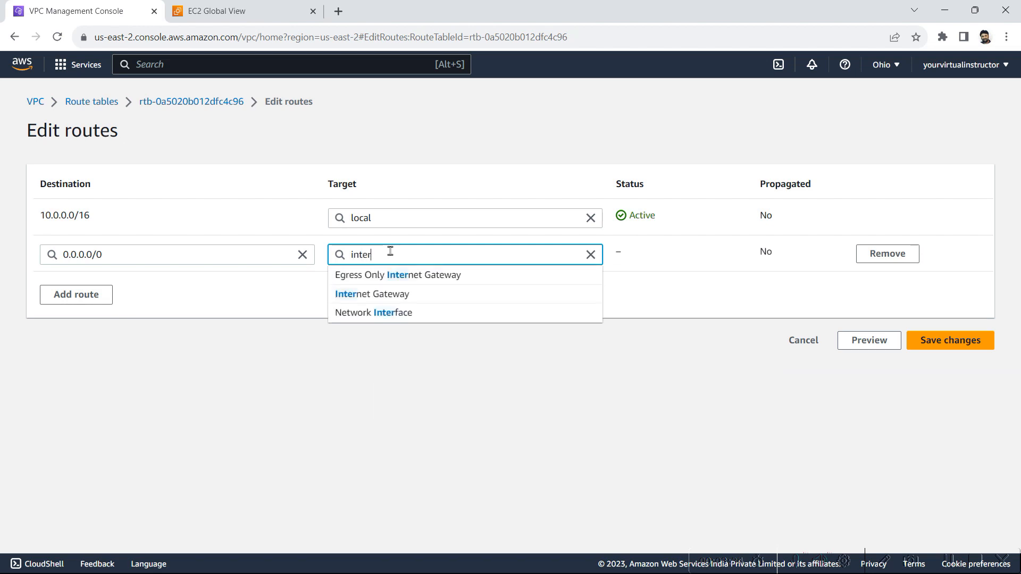
left_click(394, 301)
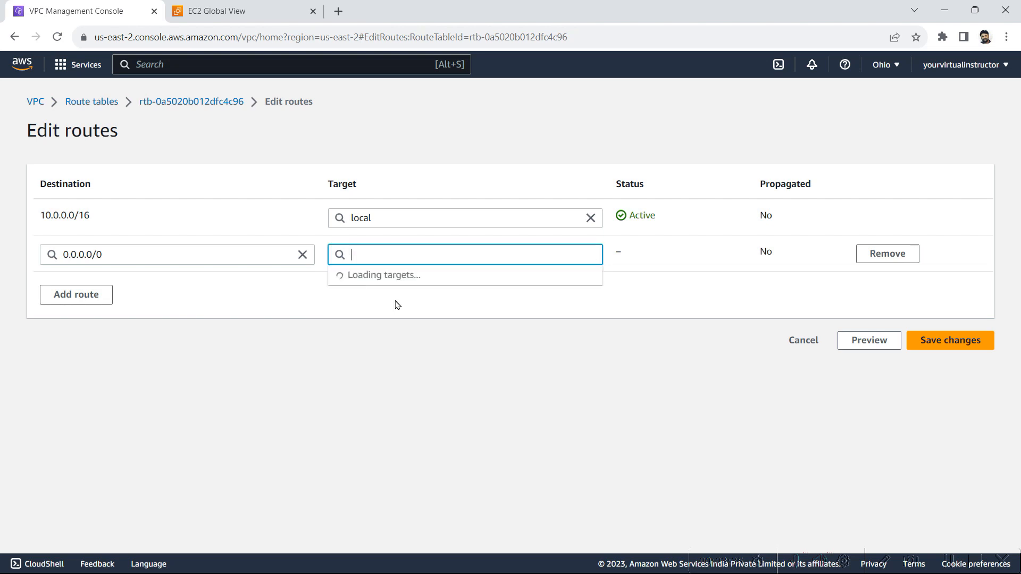
left_click(409, 276)
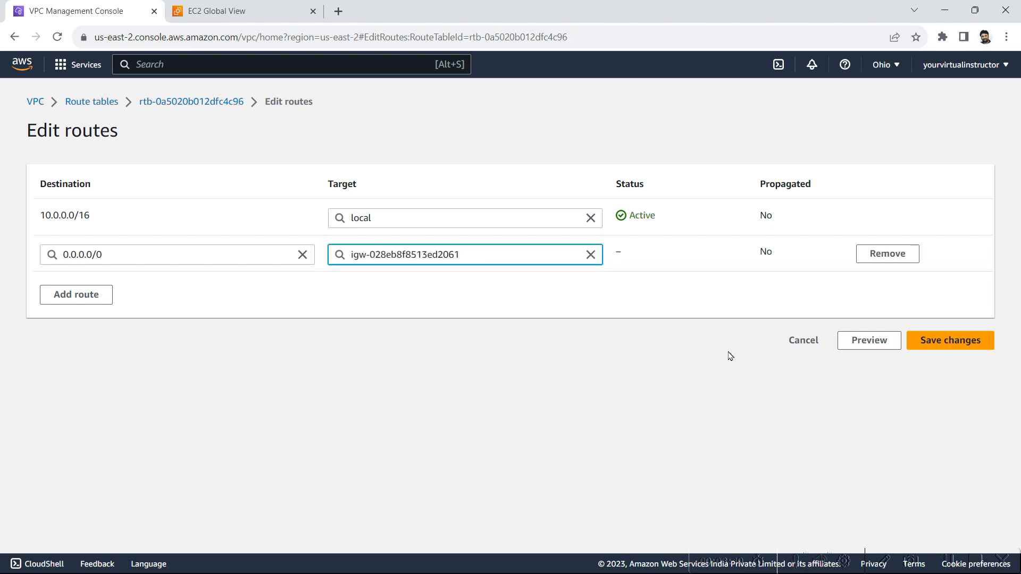
left_click(957, 345)
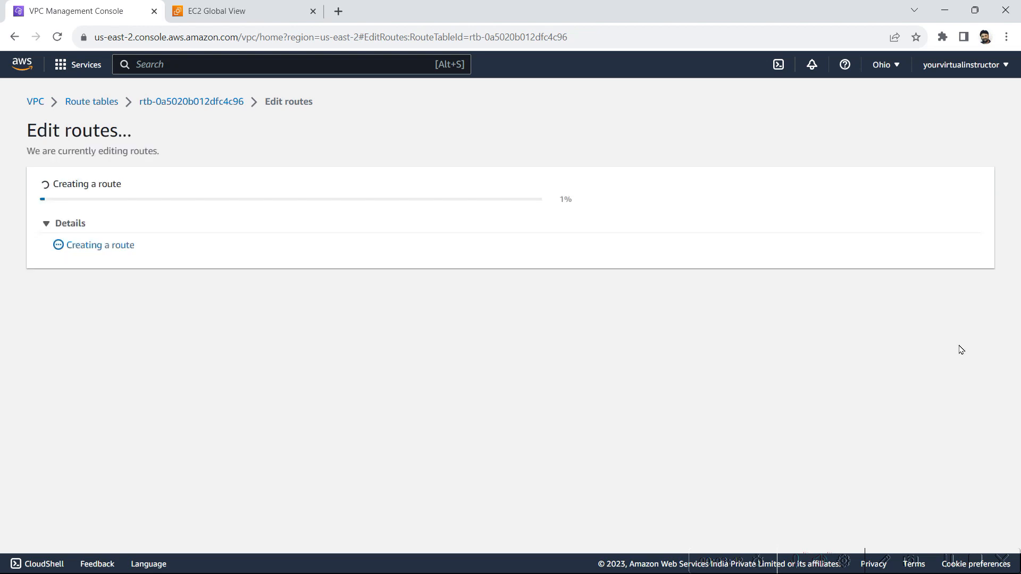
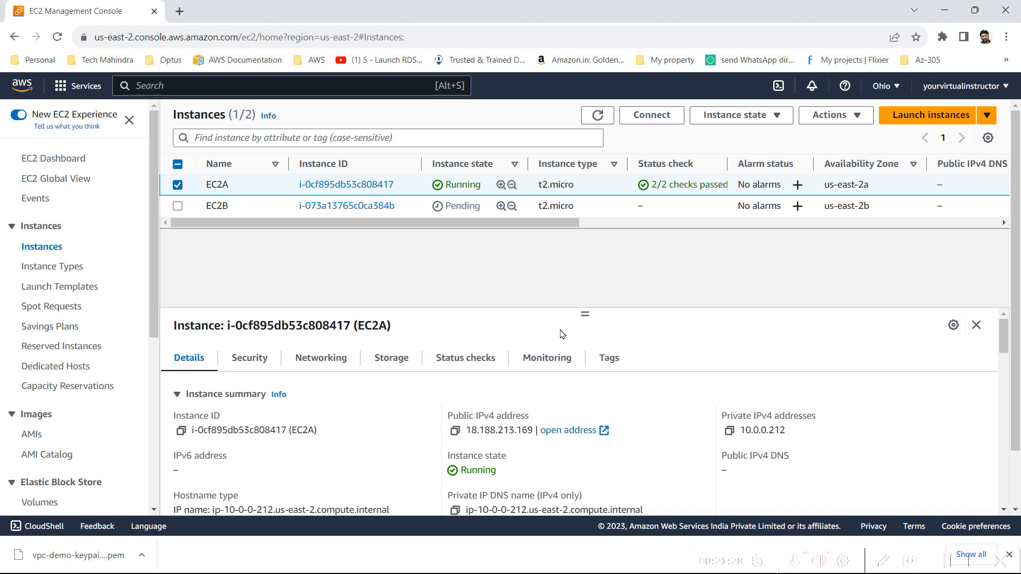
Launch PuTTYgen from the Windows recent apps
left_click(21, 558)
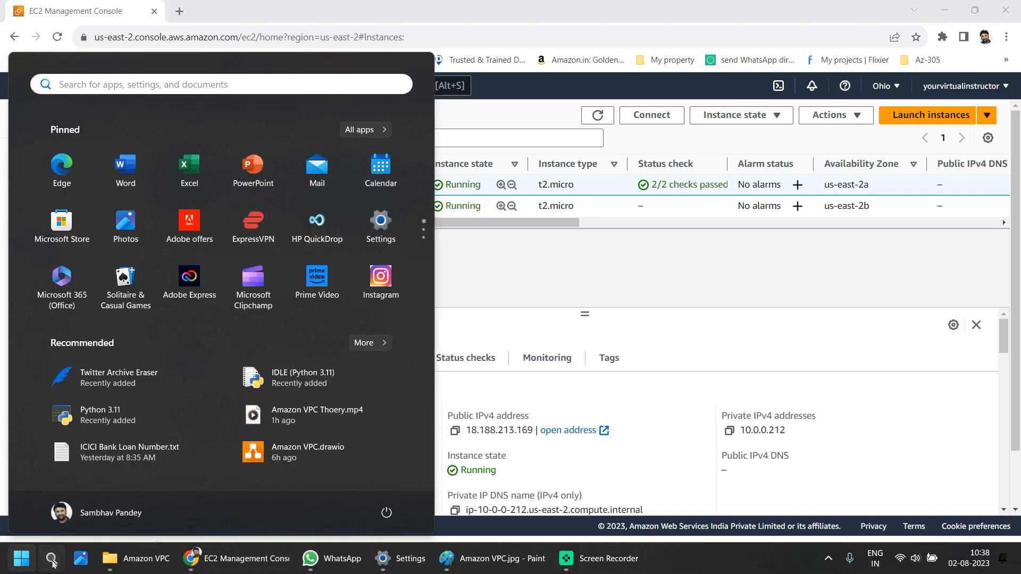
left_click(51, 561)
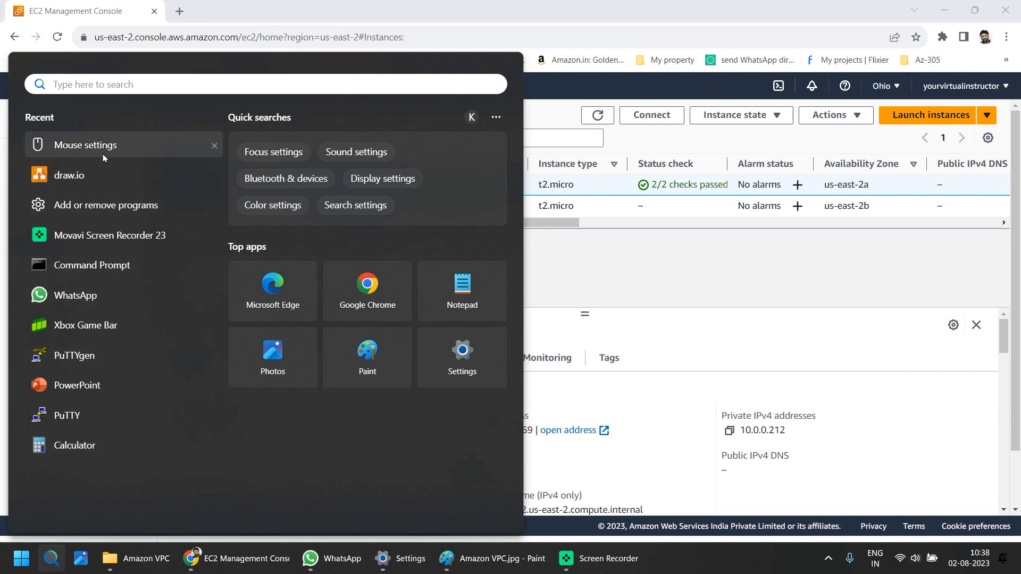
left_click(103, 366)
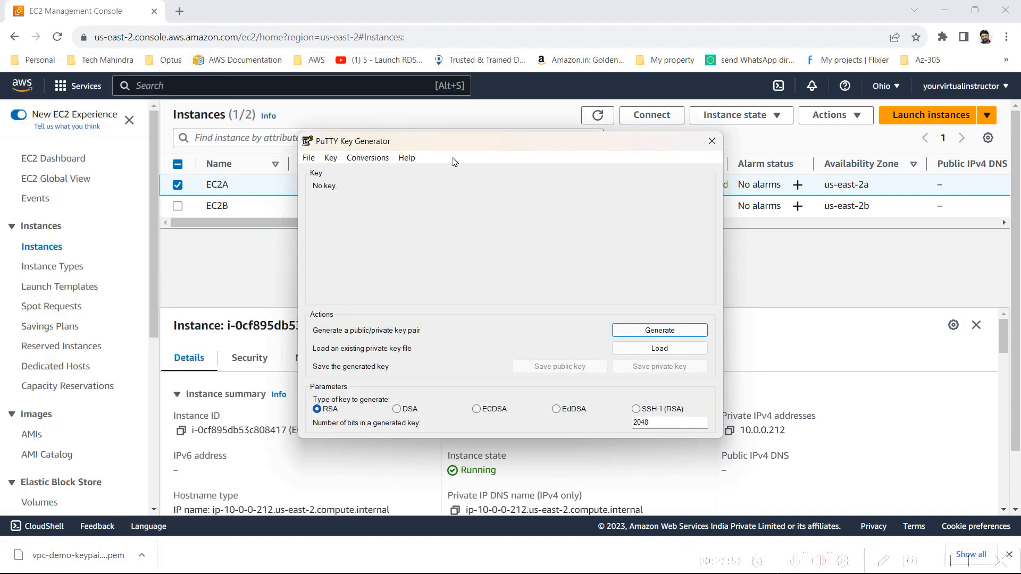
left_click_drag(440, 151, 398, 148)
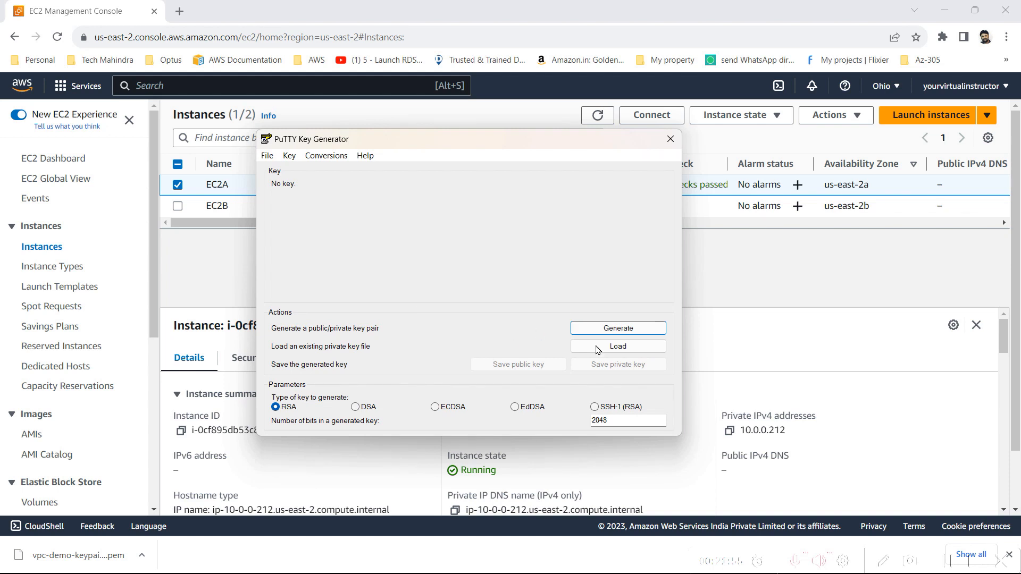
Load the existing private key vpc-demo-keypair01.pem from the Downloads folder, with all file types shown, and acknowledge the import notice
left_click(624, 355)
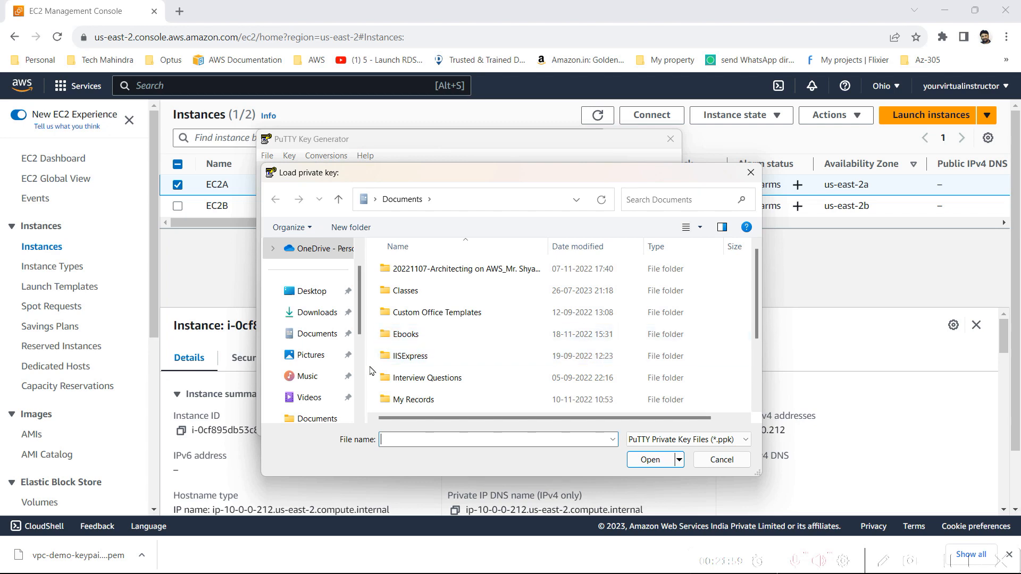
left_click(327, 322)
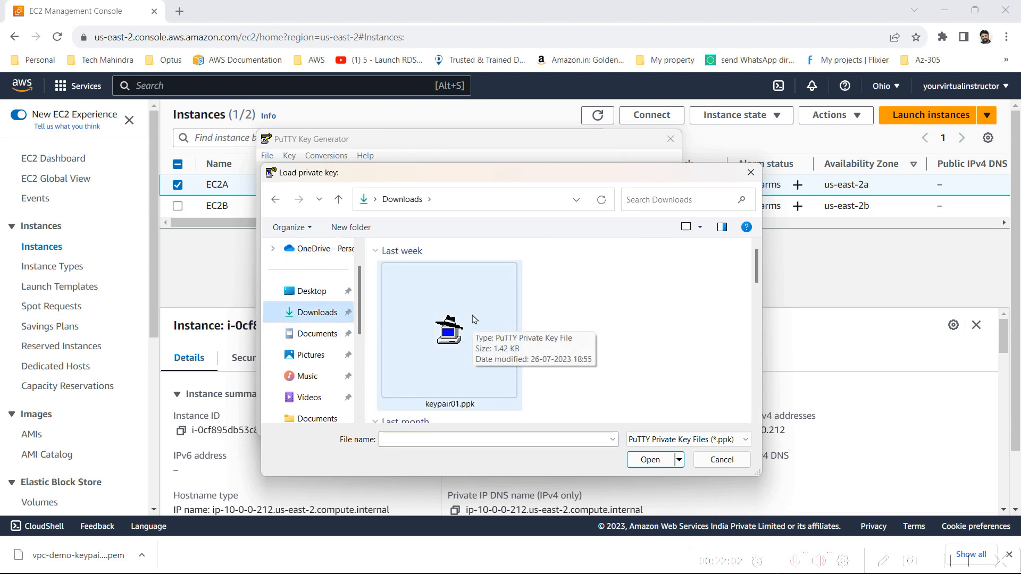
left_click(670, 439)
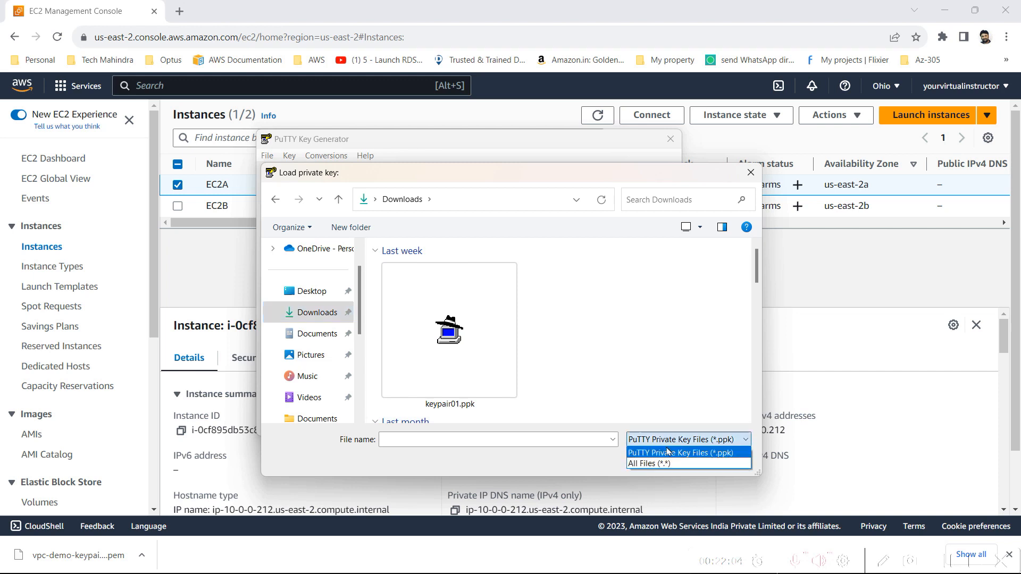
left_click(664, 463)
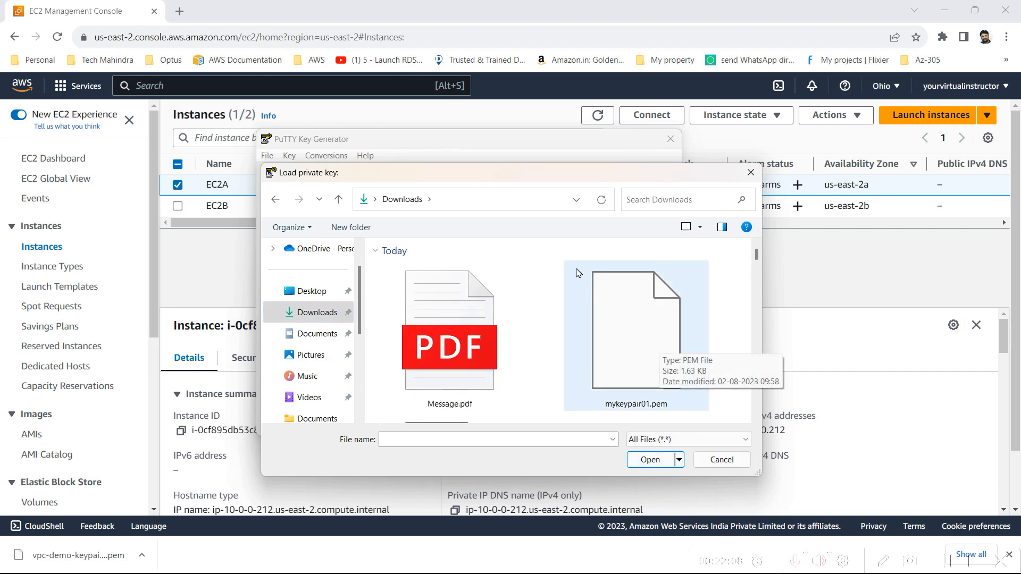
left_click(670, 201)
type("vp")
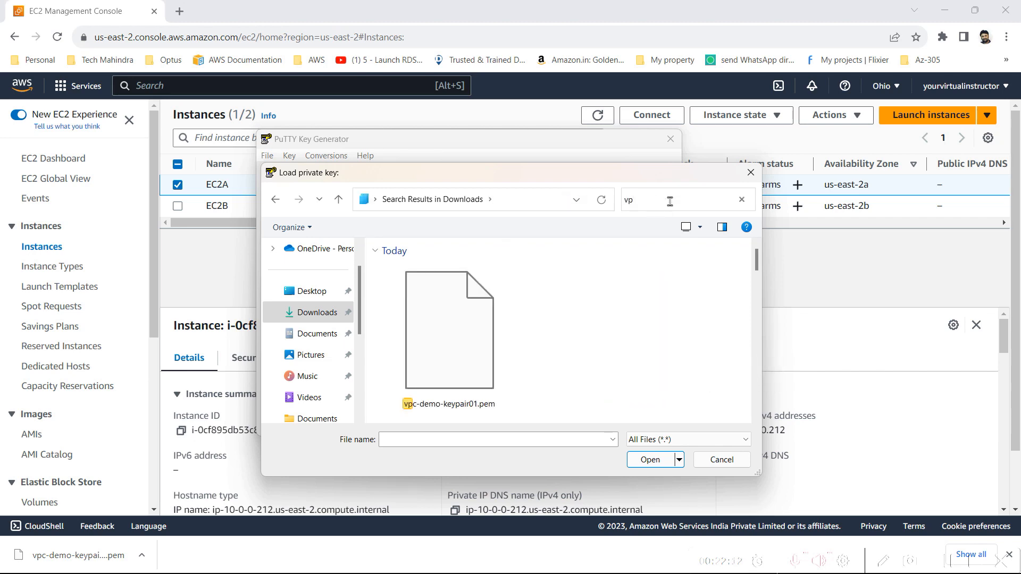
double_click(466, 387)
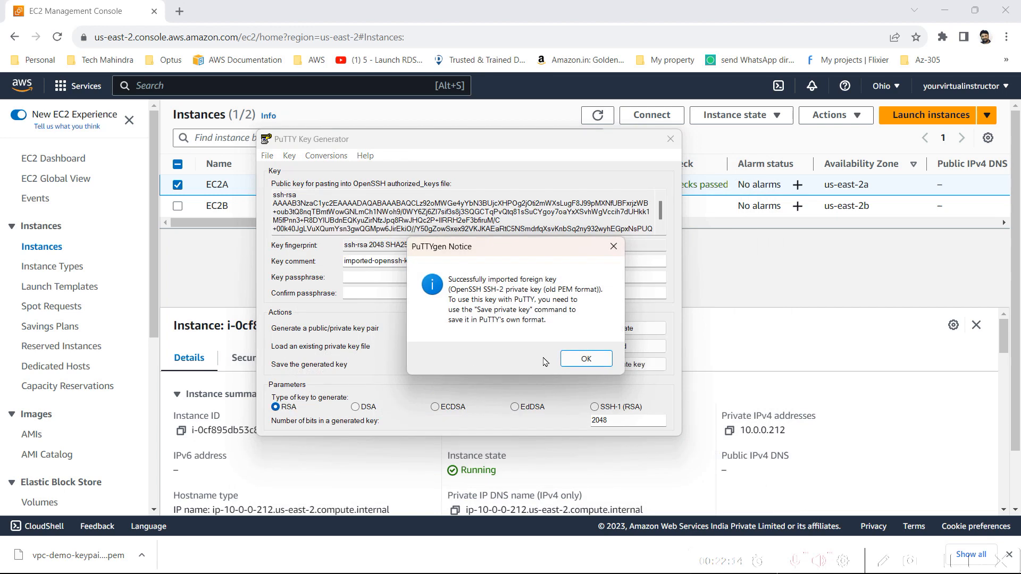
left_click(586, 359)
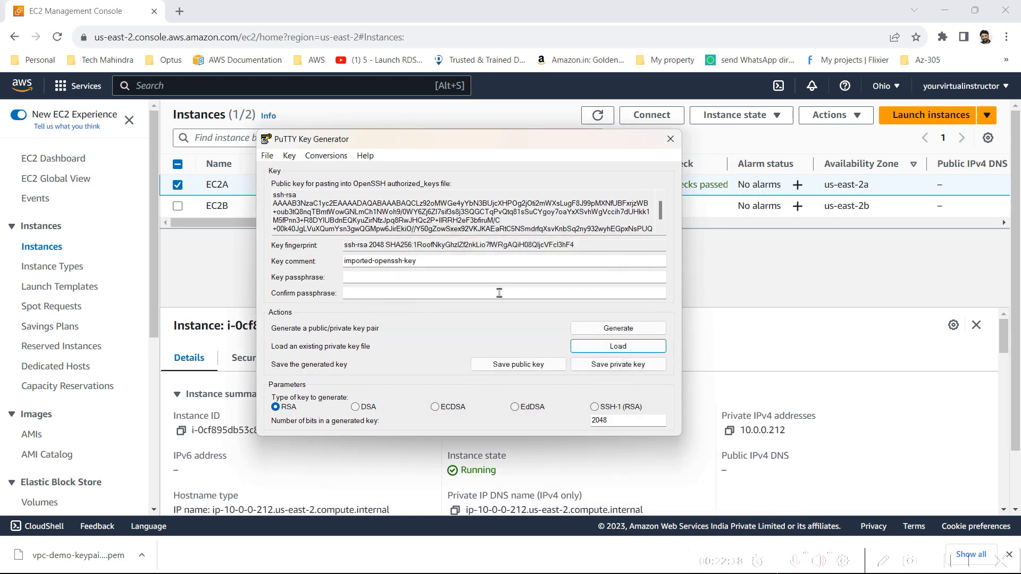
Leave both key passphrase fields empty and start saving the private key without passphrase protection
left_click(460, 276)
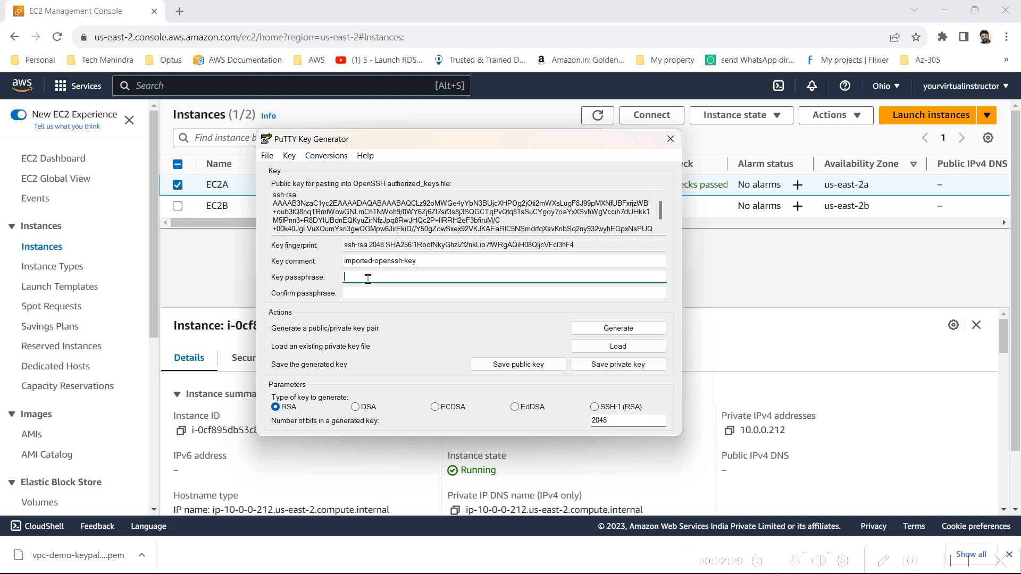
left_click(379, 298)
left_click(378, 276)
left_click(386, 294)
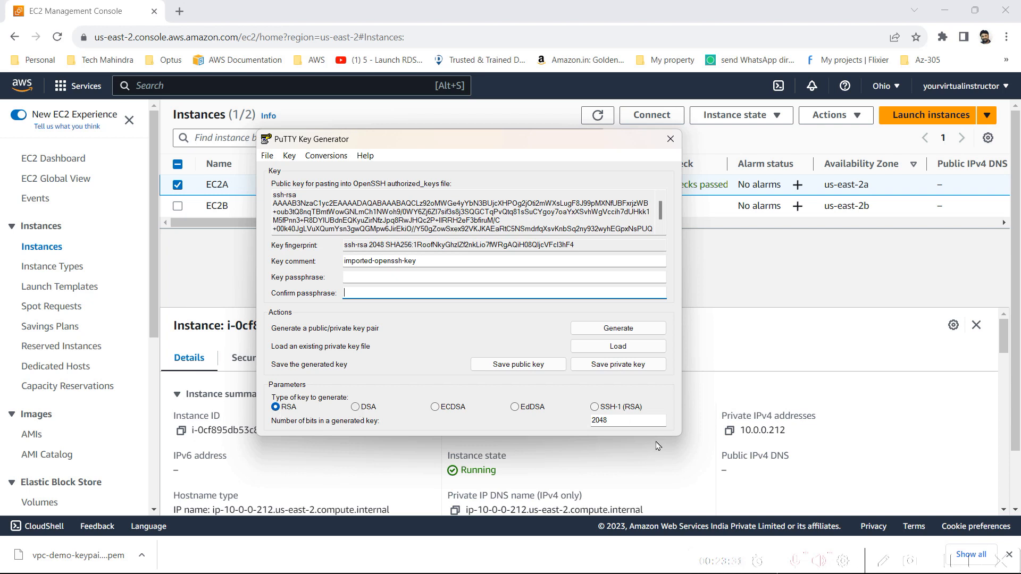
left_click(628, 366)
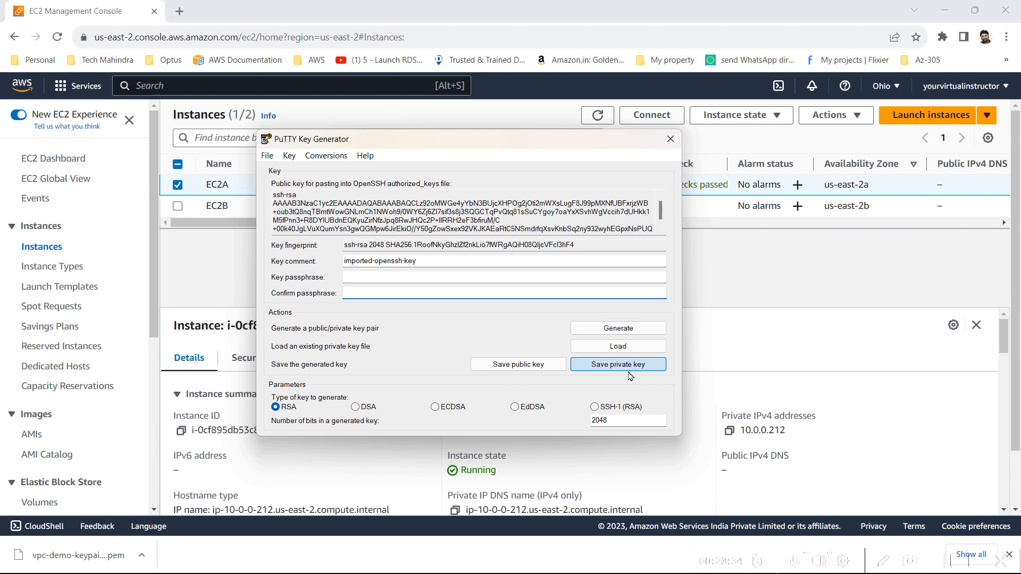
left_click(514, 343)
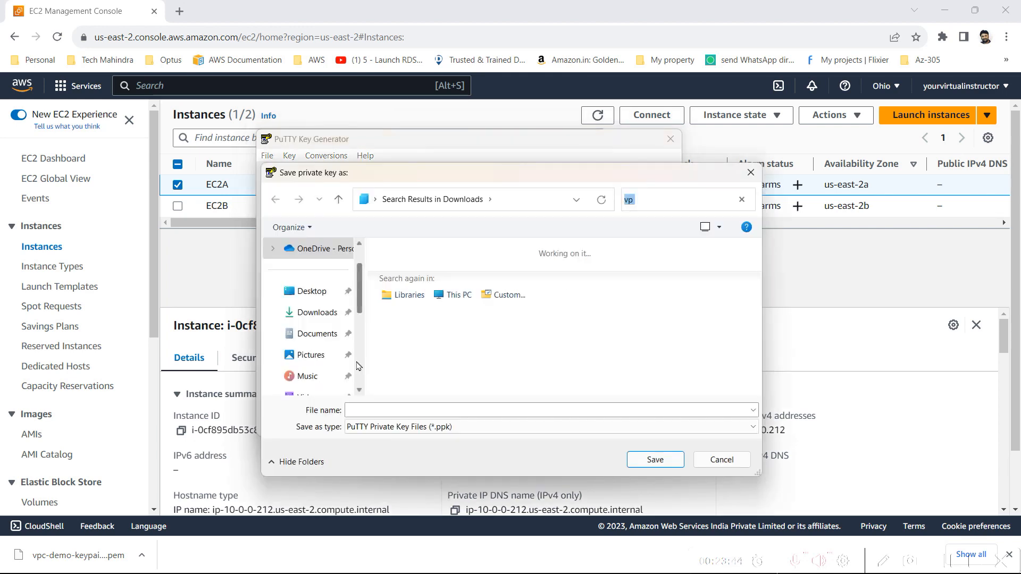
Save the private key in the Downloads folder as vpc-demo-keypair01 in PuTTY Private Key Files (*.ppk) format
left_click(336, 312)
left_click(423, 410)
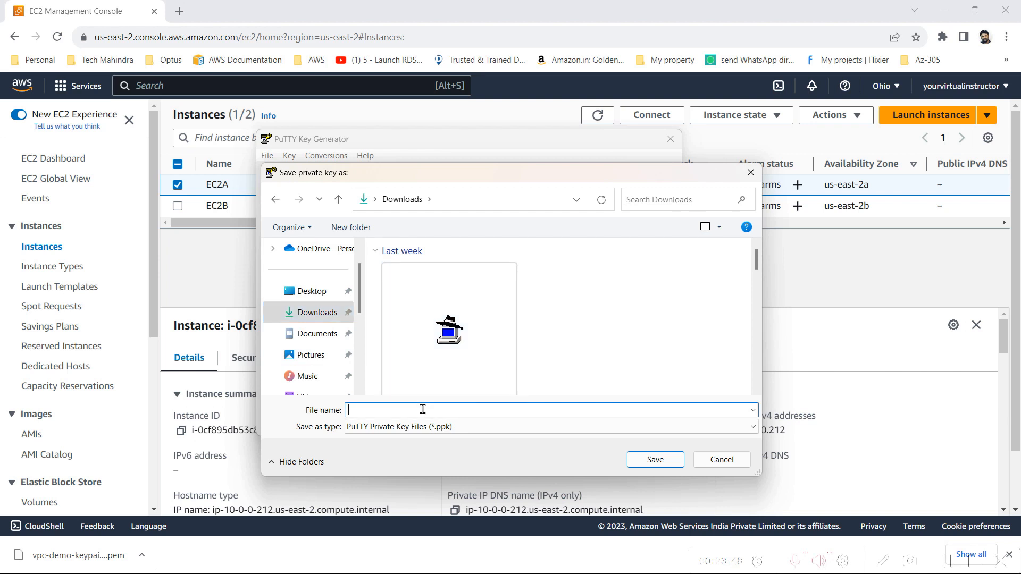
type("vp")
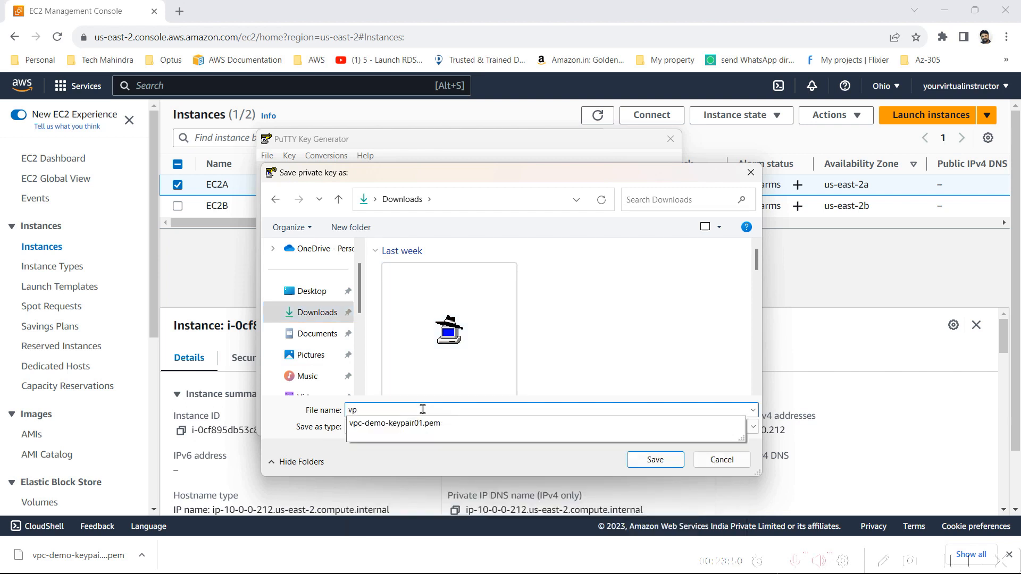
key("Down")
key("BackSpace")
key("BackSpace")
left_click(463, 408)
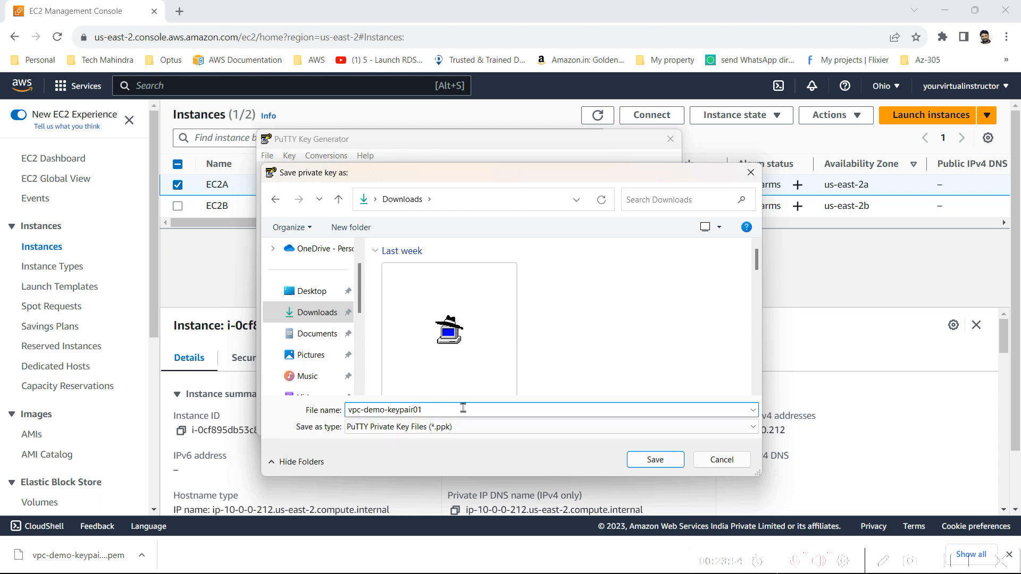
left_click(569, 430)
left_click(569, 434)
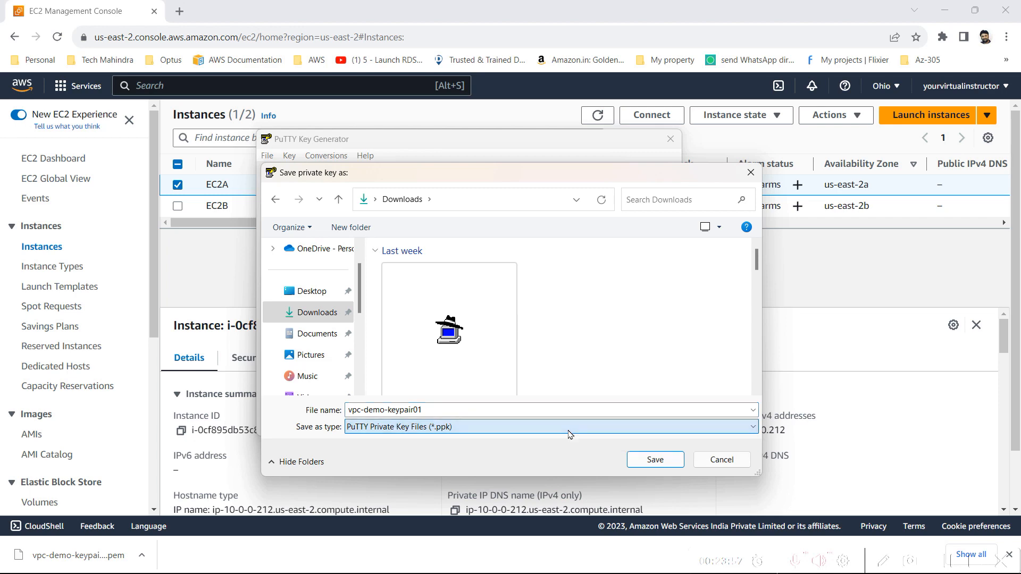
left_click(654, 460)
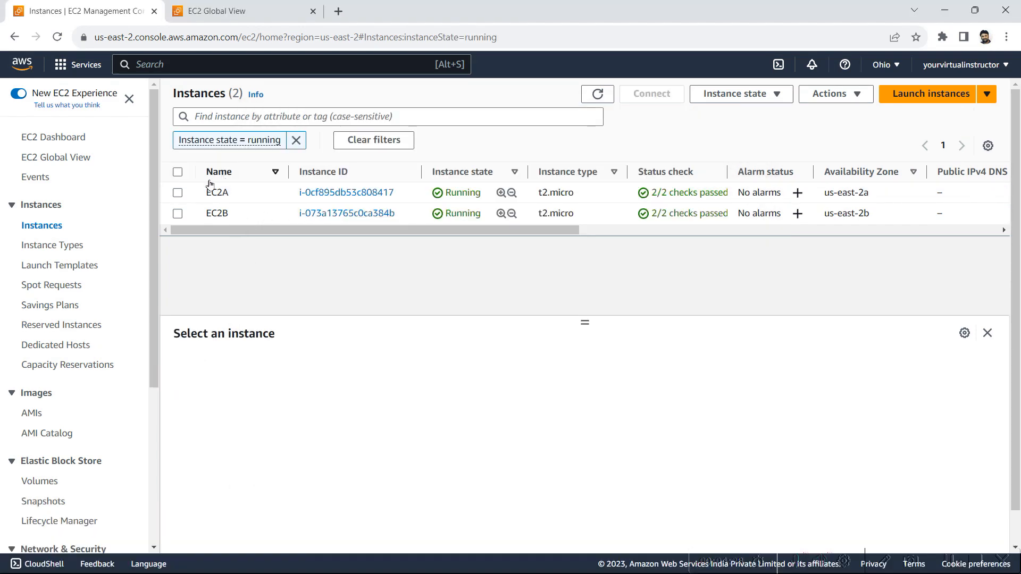
Copy EC2A's public IPv4 address and check the login user name in its SSH client connection instructions
left_click(178, 192)
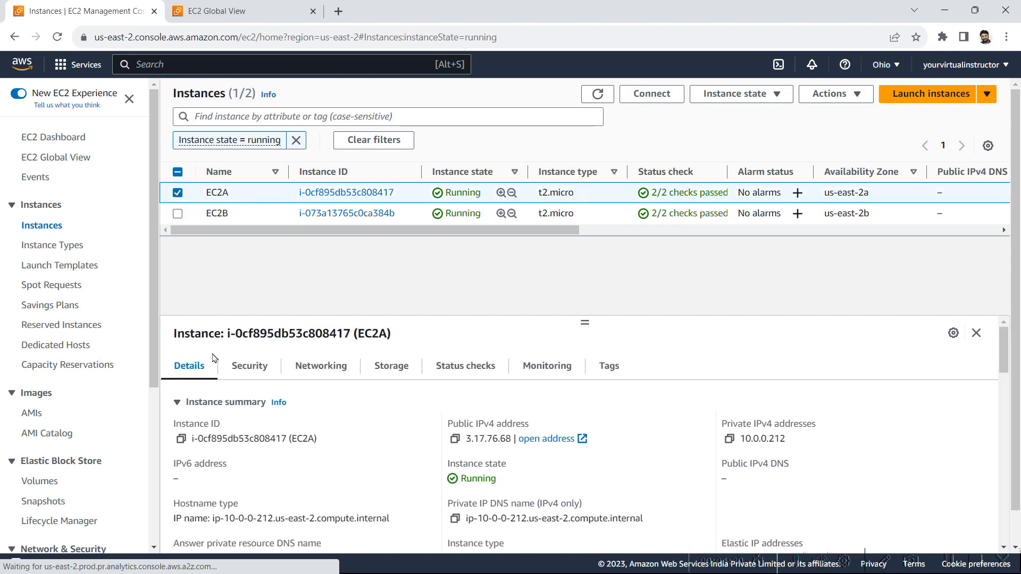
left_click(456, 439)
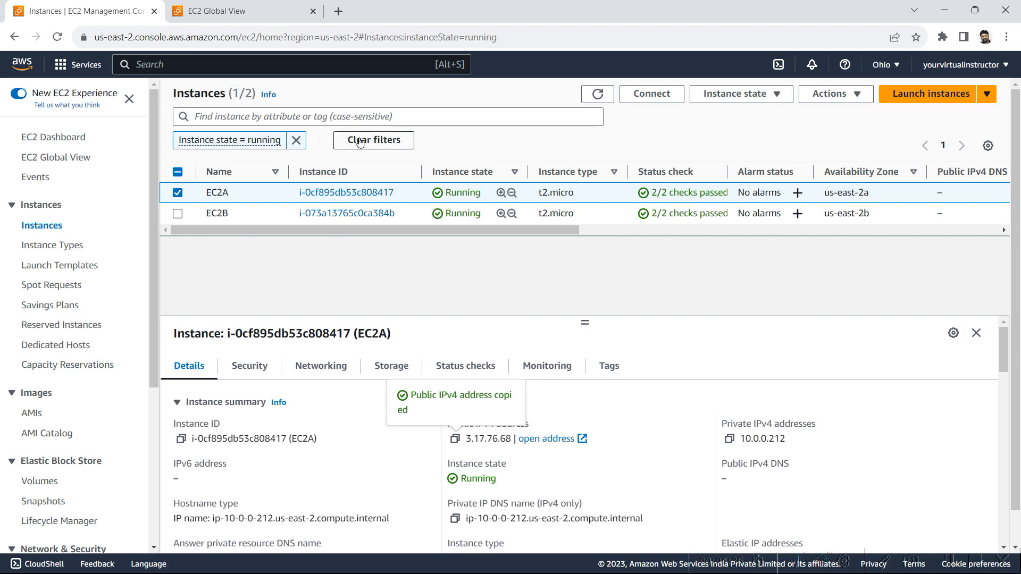
left_click(648, 95)
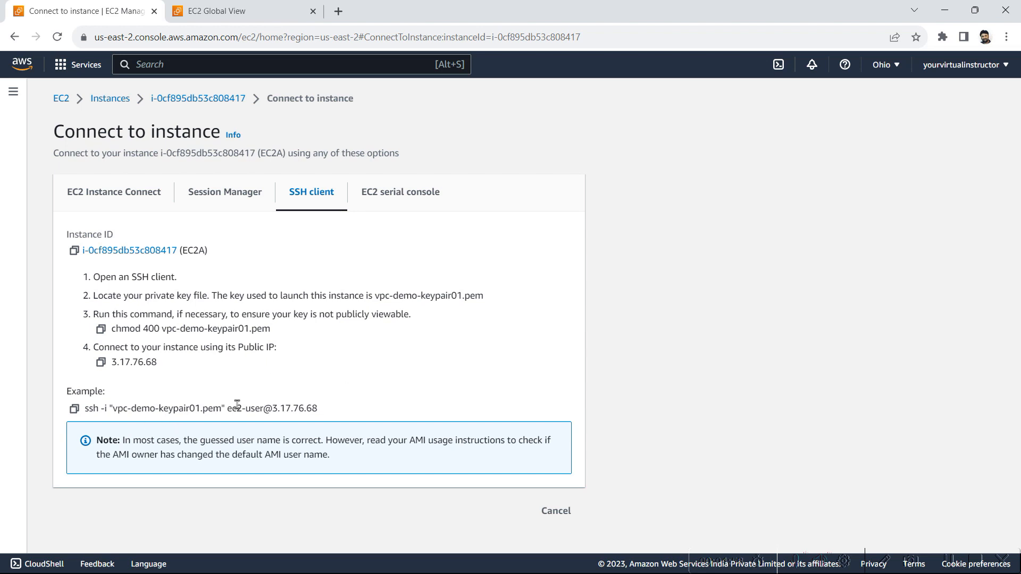
left_click_drag(228, 408, 265, 408)
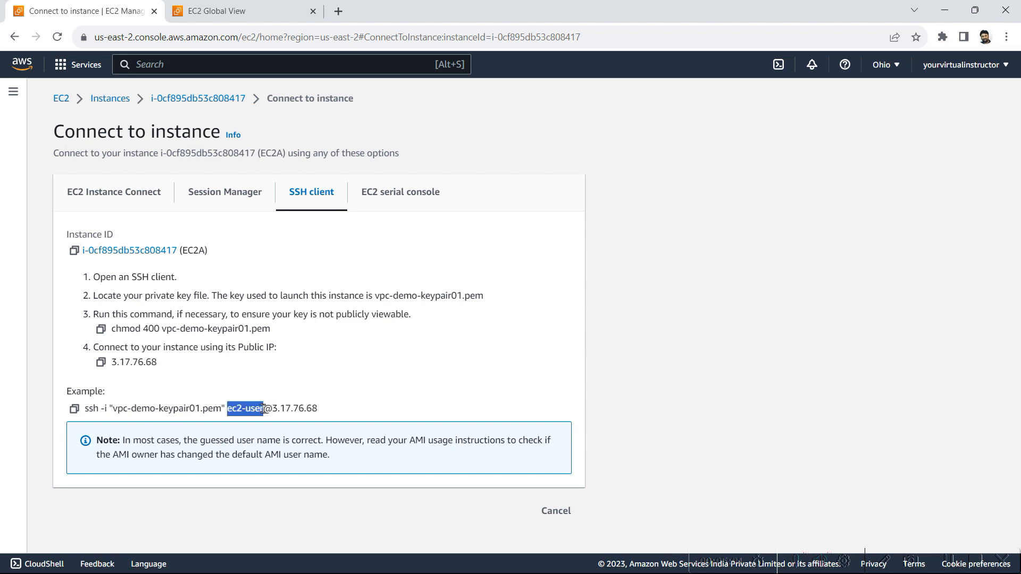
left_click(265, 408)
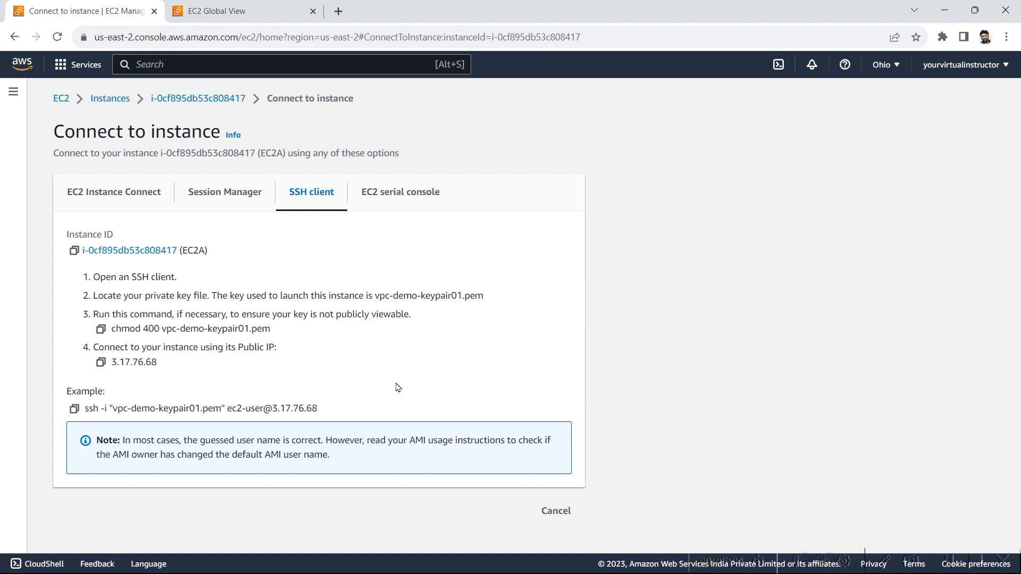
Launch PuTTY and set the session's host name to EC2A's copied public IP address 3.17.76.68
key("super")
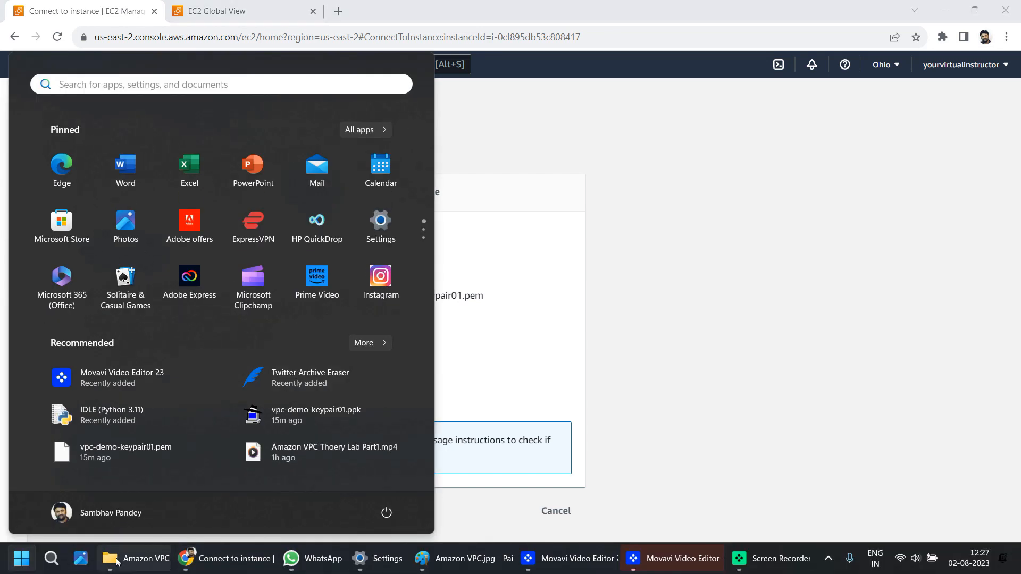
left_click(51, 558)
left_click(75, 445)
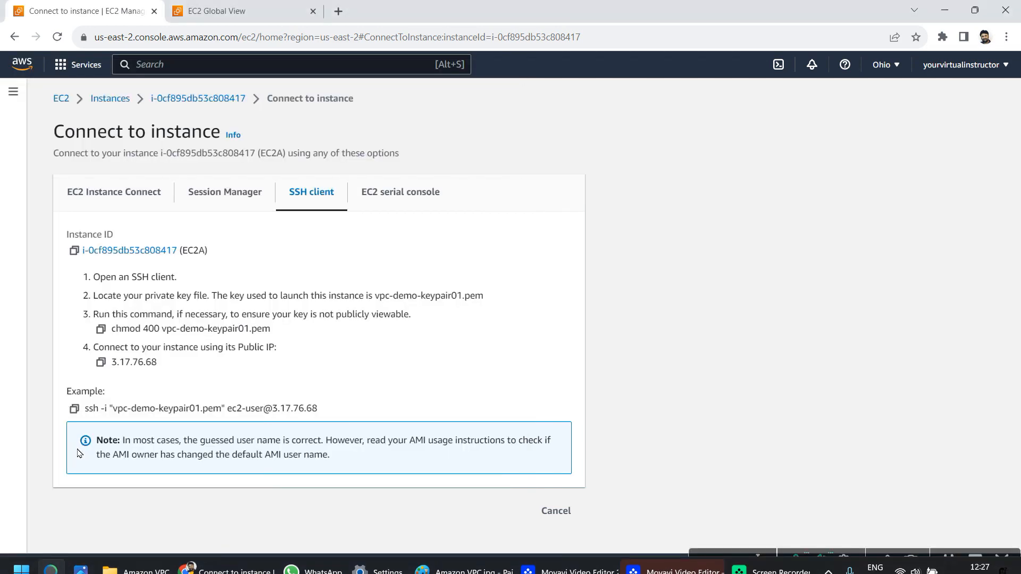
key("ctrl+v")
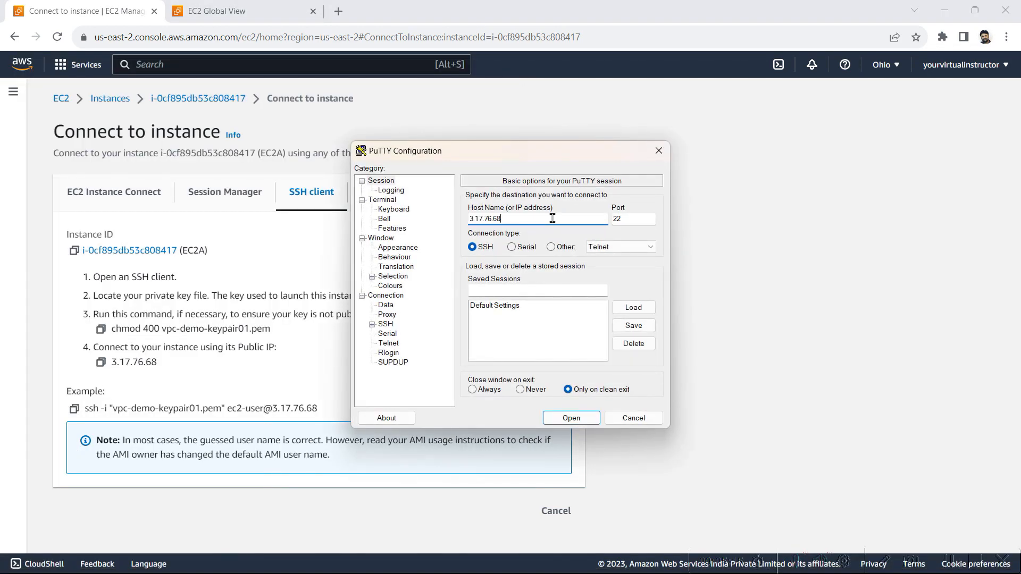
Set vpc-demo-keypair01.ppk from Downloads as the private key file for SSH authentication and open the connection to EC2A
left_click(384, 297)
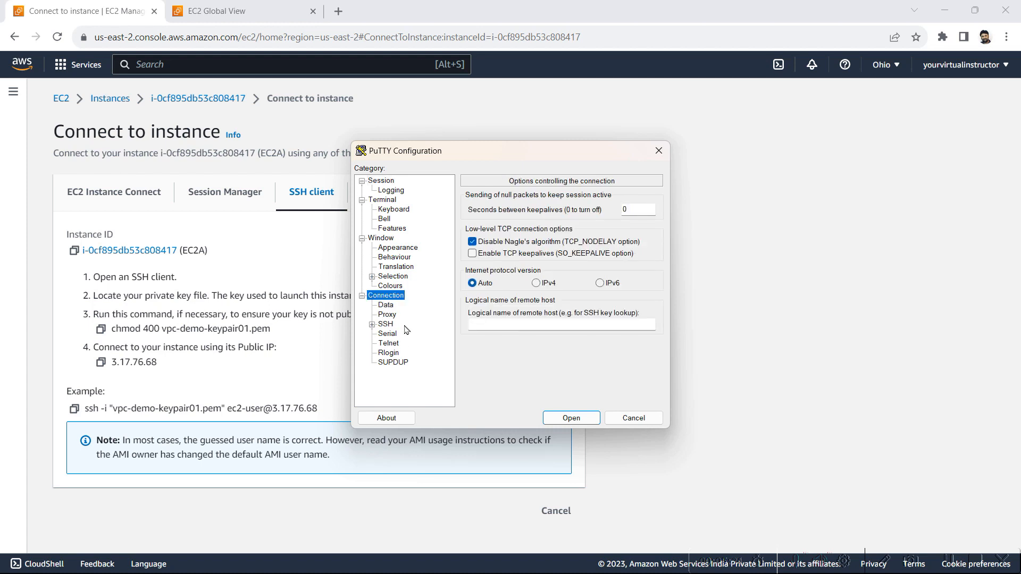
left_click(387, 325)
double_click(389, 328)
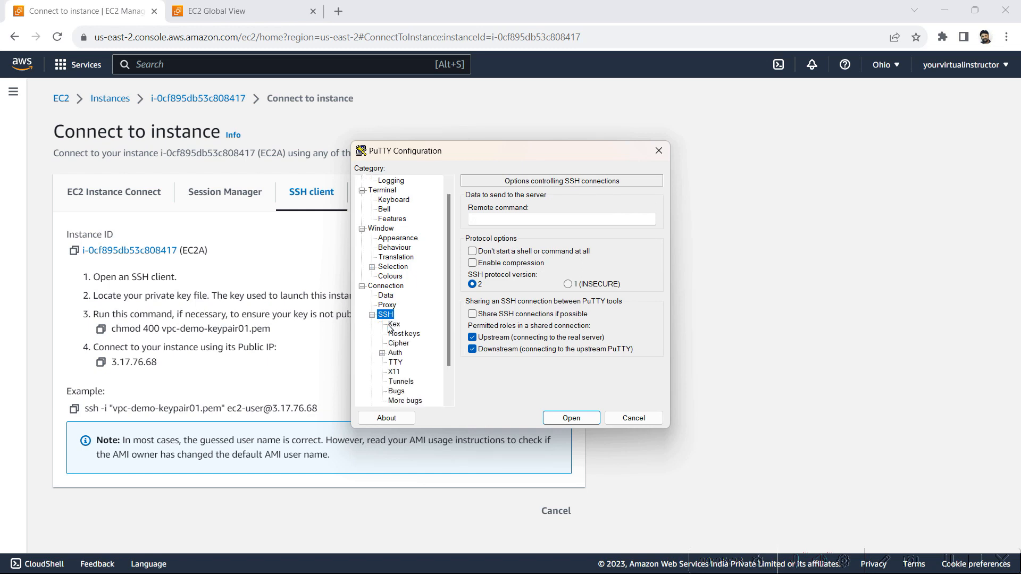
left_click(394, 354)
double_click(394, 354)
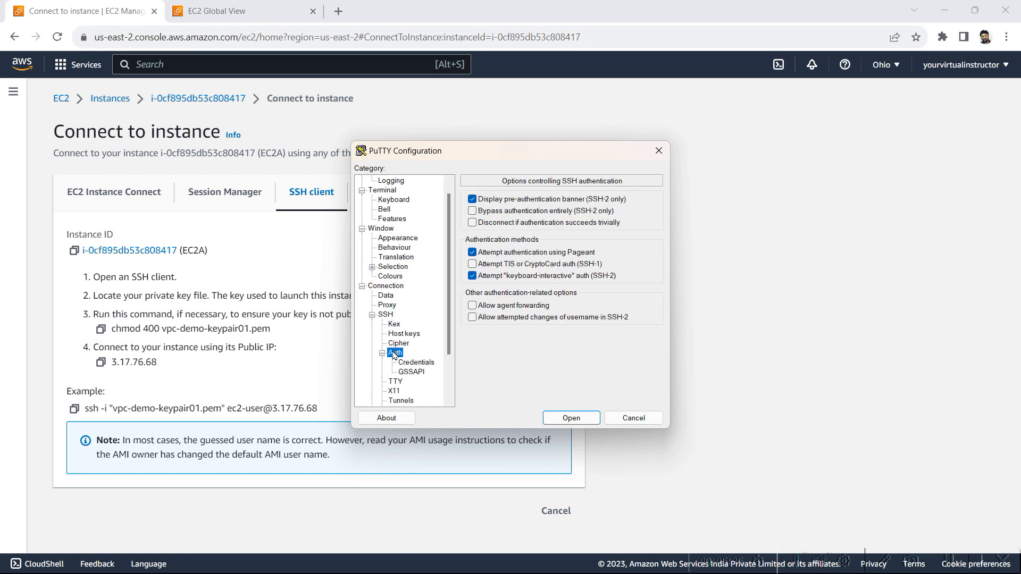
left_click(417, 364)
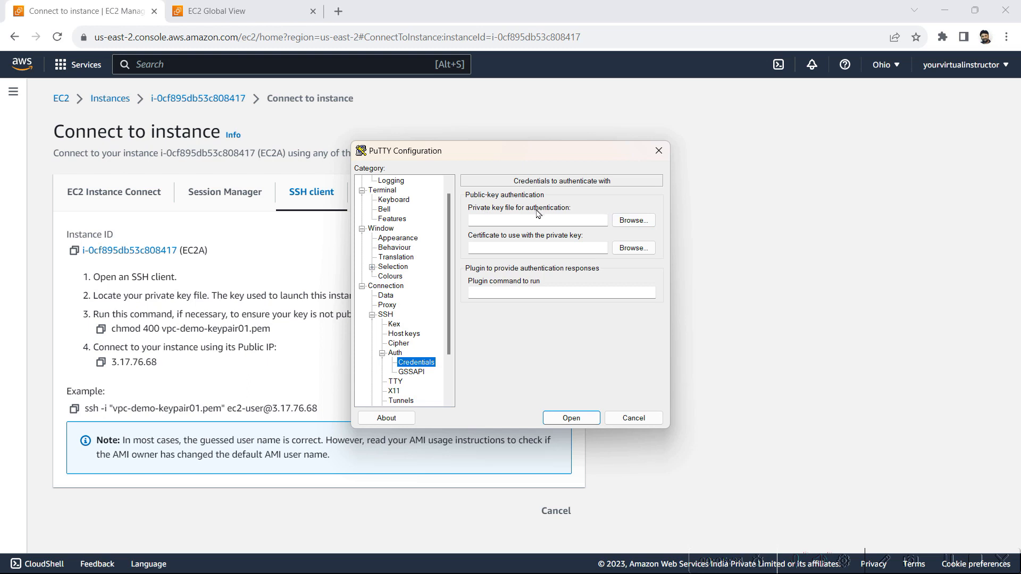
left_click(628, 224)
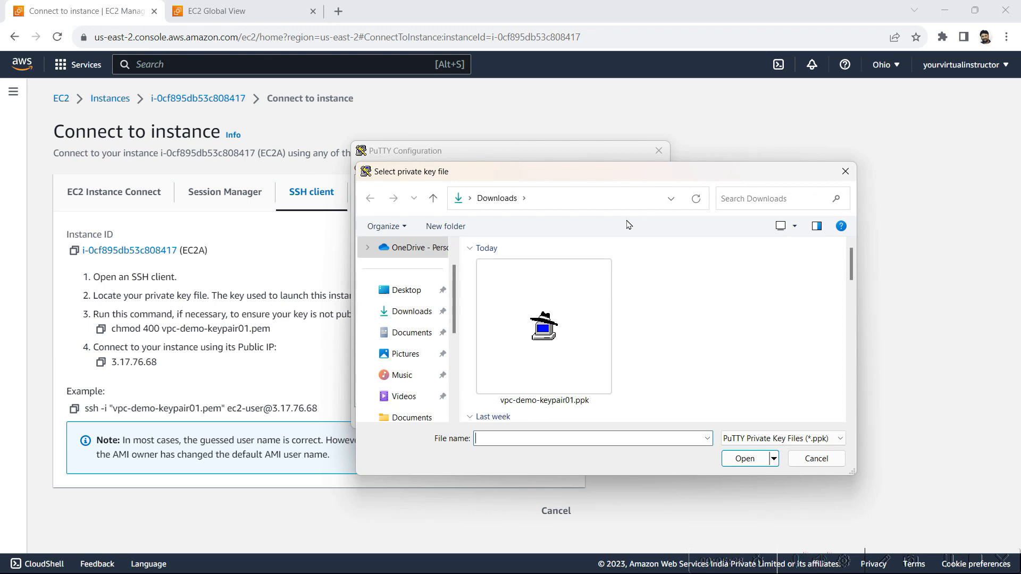
double_click(562, 364)
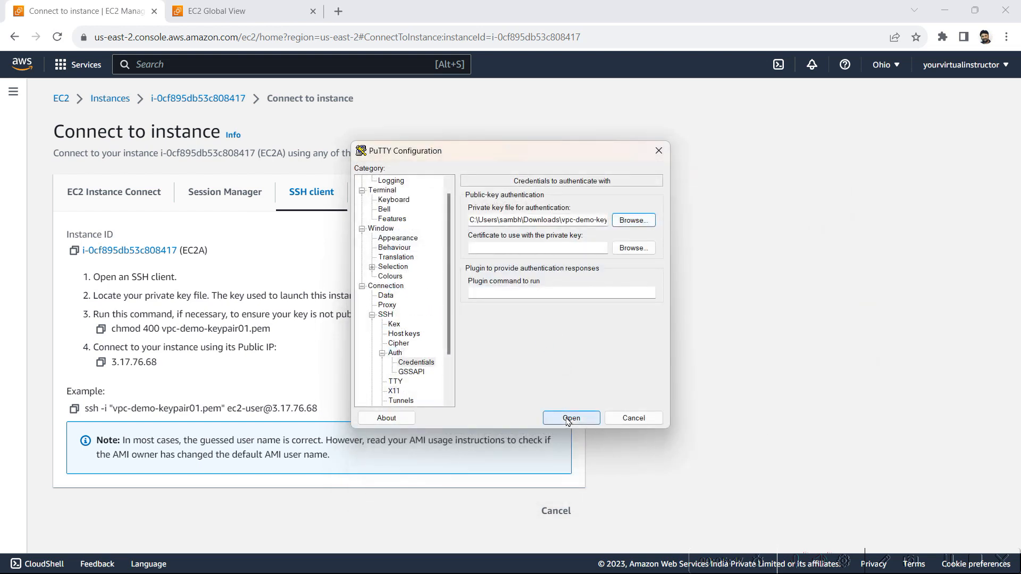
left_click(572, 417)
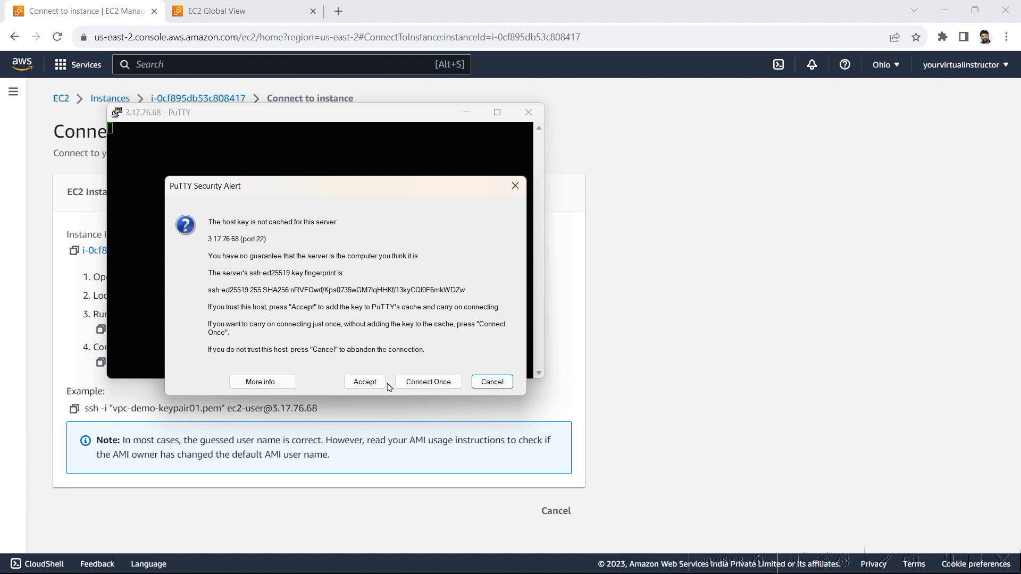
Accept the server's host key and log in to EC2A as ec2-user
left_click(365, 382)
type("ec2-ud")
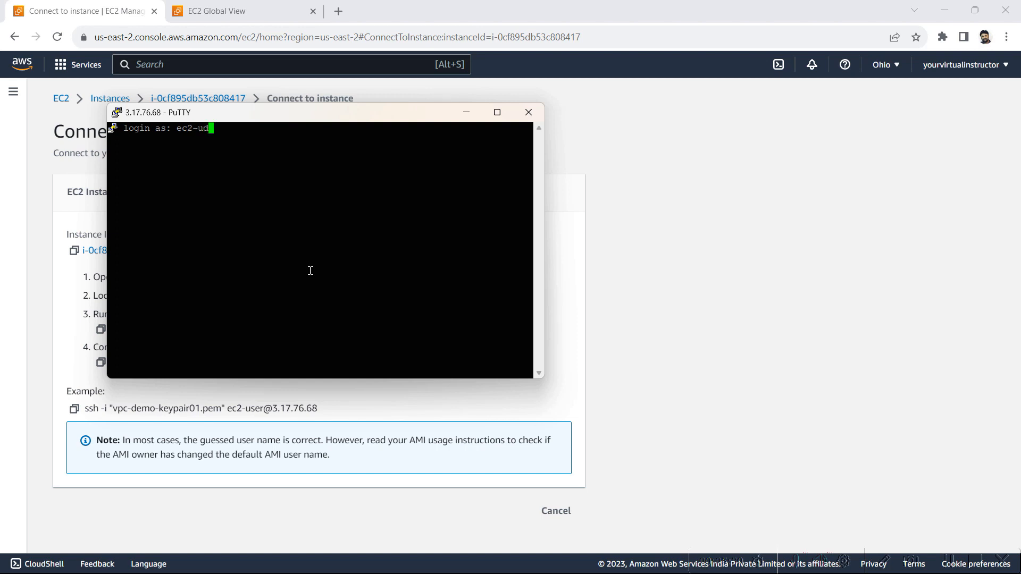
key("BackSpace")
type("ser")
key("Return")
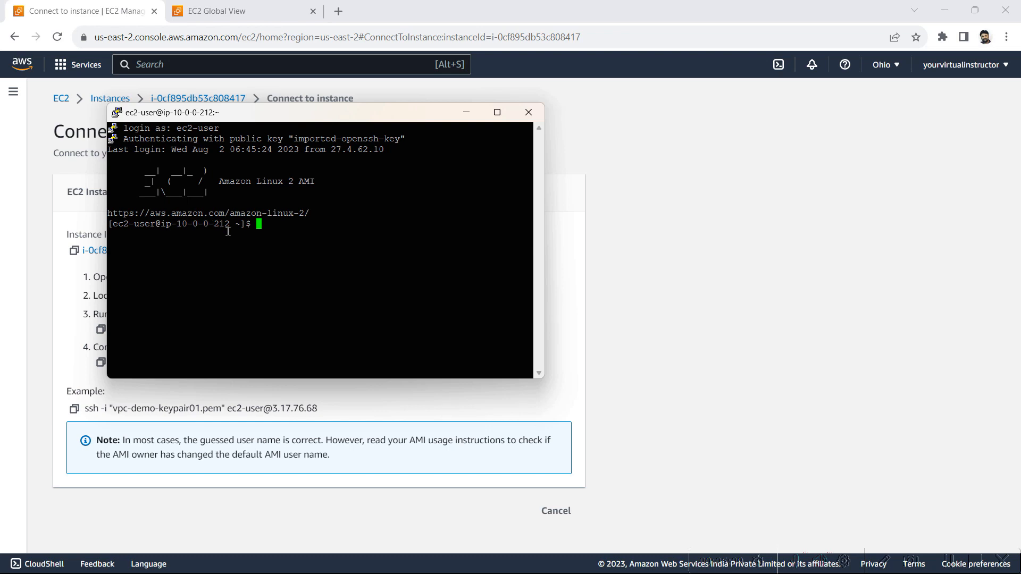
Compare EC2A's private IPv4 address in its instance details with the host name in the PuTTY session's prompt
left_click(188, 102)
left_click(187, 102)
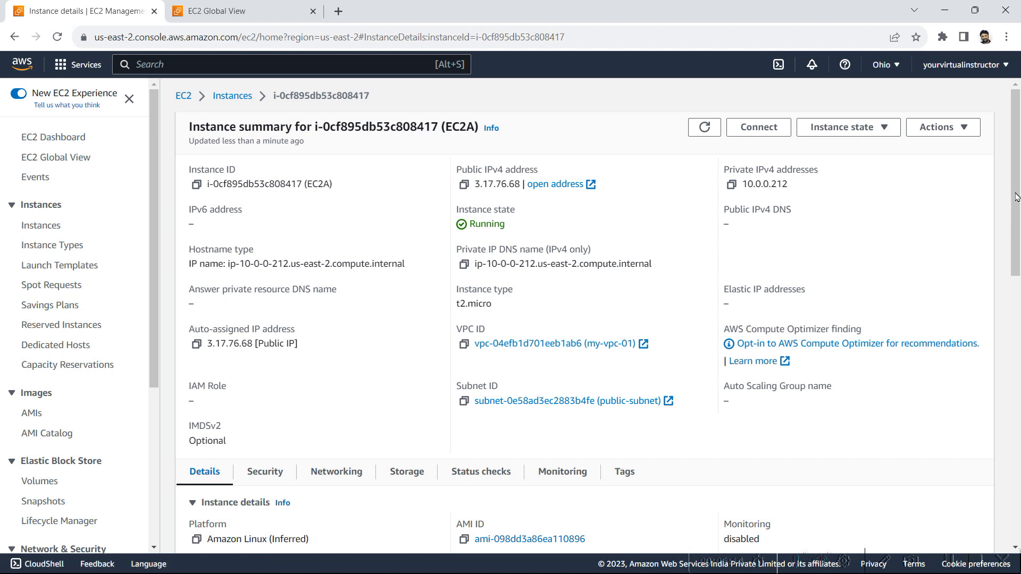
left_click(230, 96)
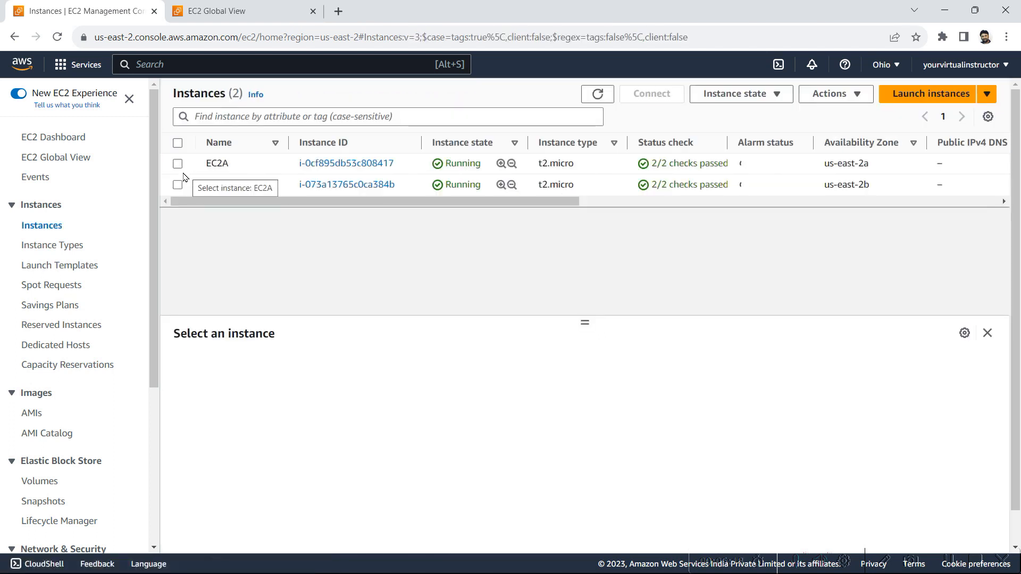
left_click(177, 164)
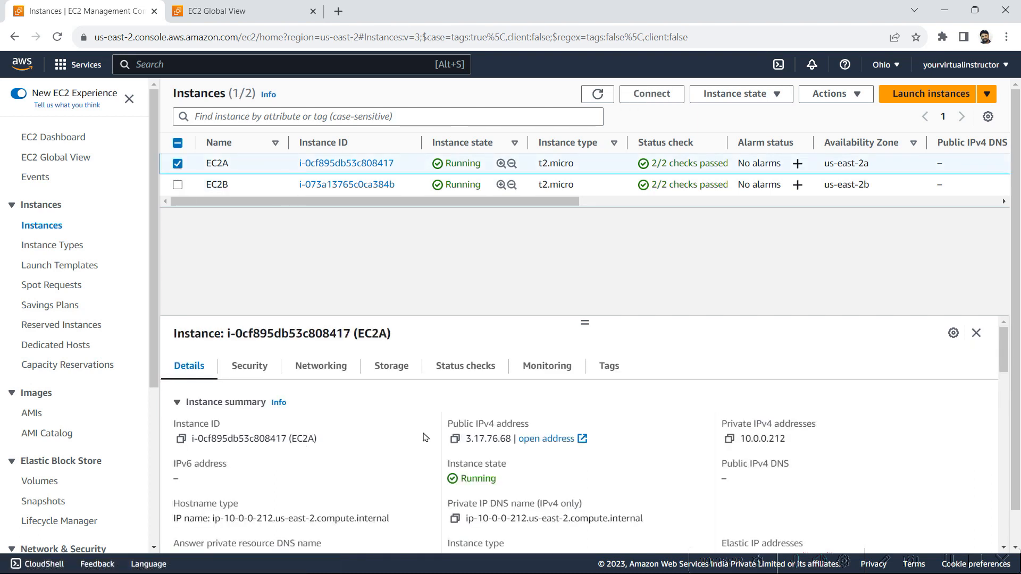
key("alt+Tab")
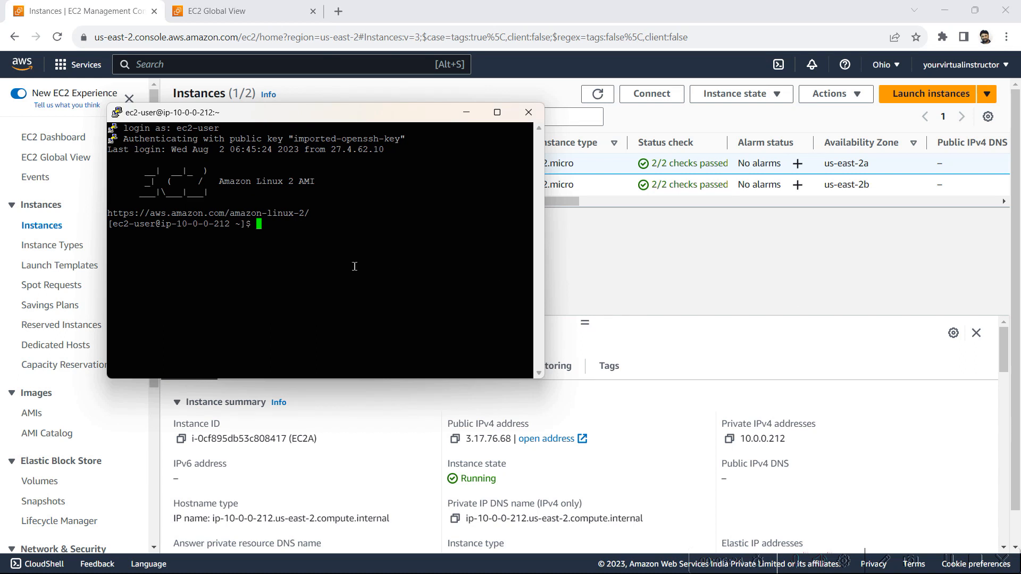
left_click_drag(229, 231, 179, 227)
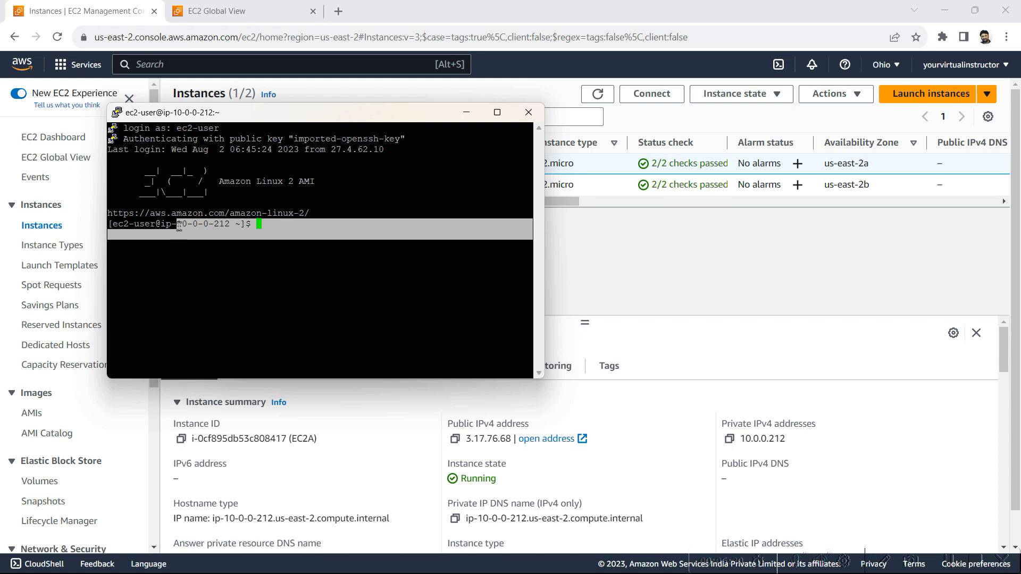
left_click(793, 443)
double_click(767, 437)
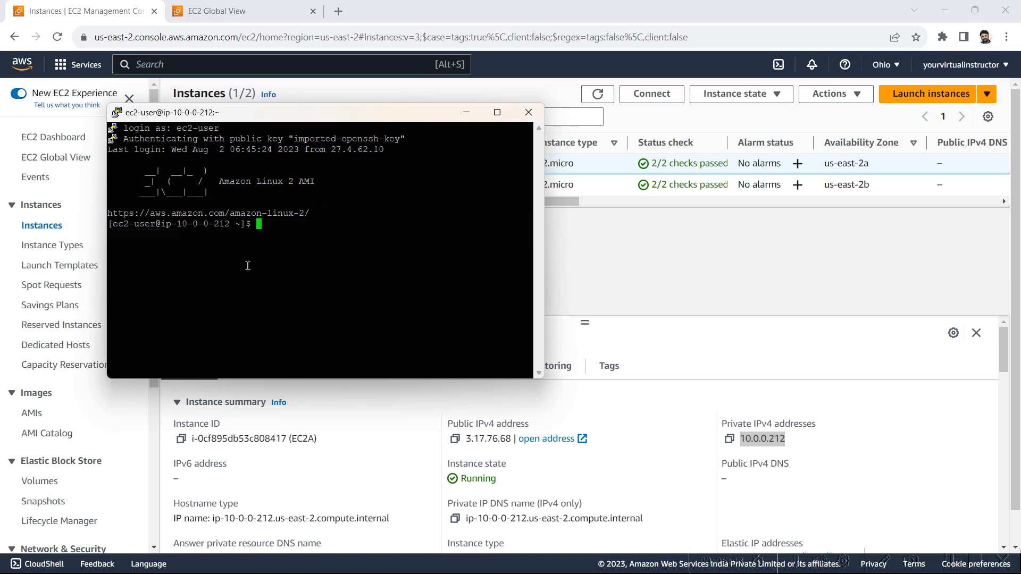
Select only instance EC2B and open its SSH client connection instructions
left_click(620, 289)
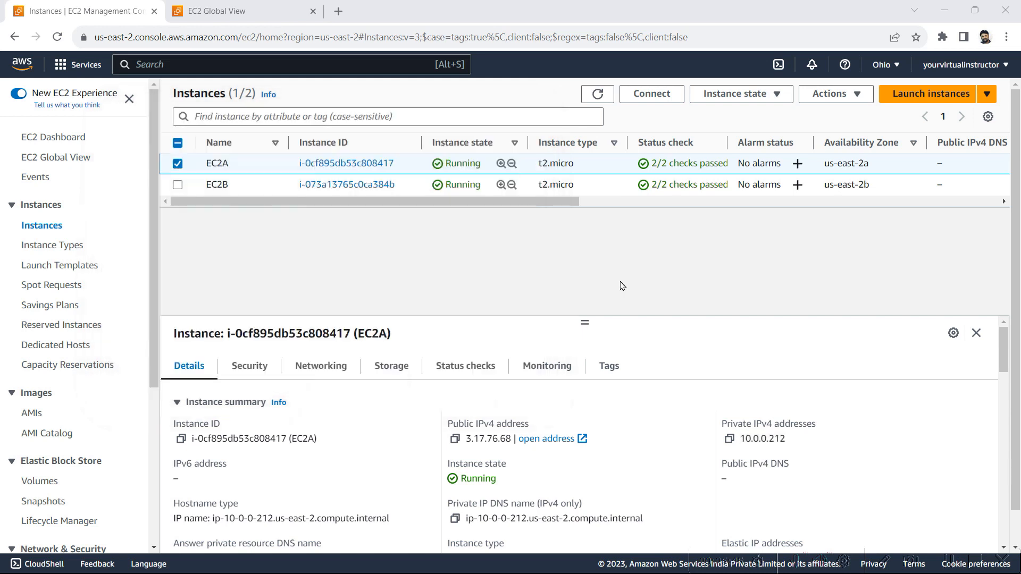
left_click(178, 169)
left_click(177, 185)
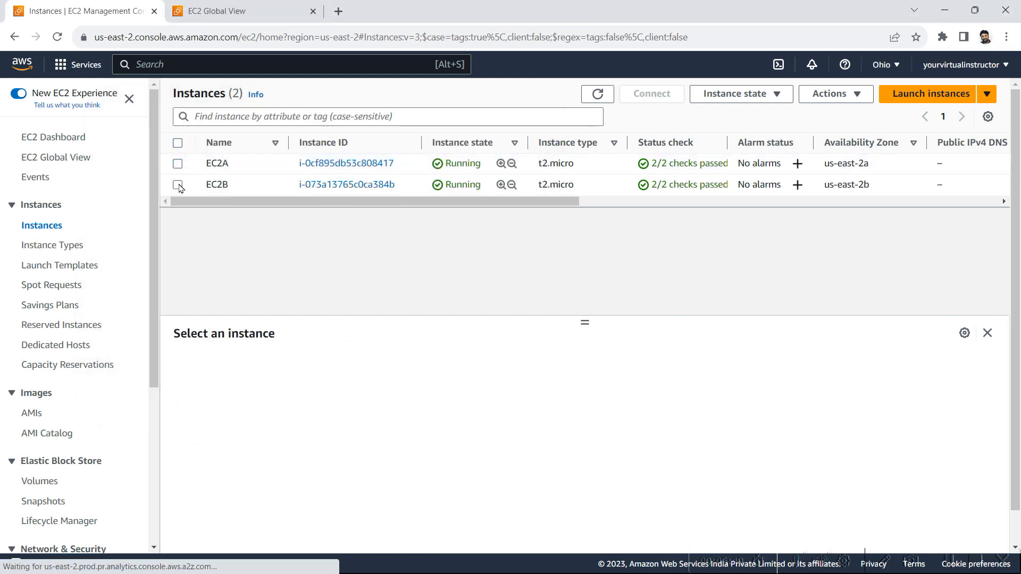
left_click(652, 94)
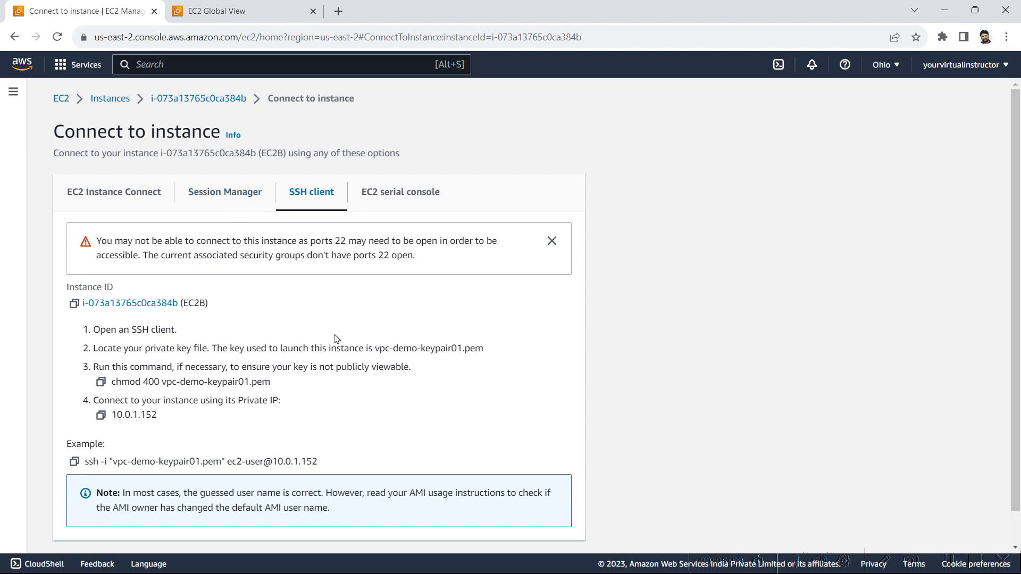
Open vpc-demo-keypair01.pem from its Downloads location in Notepad and select its entire contents
key("super")
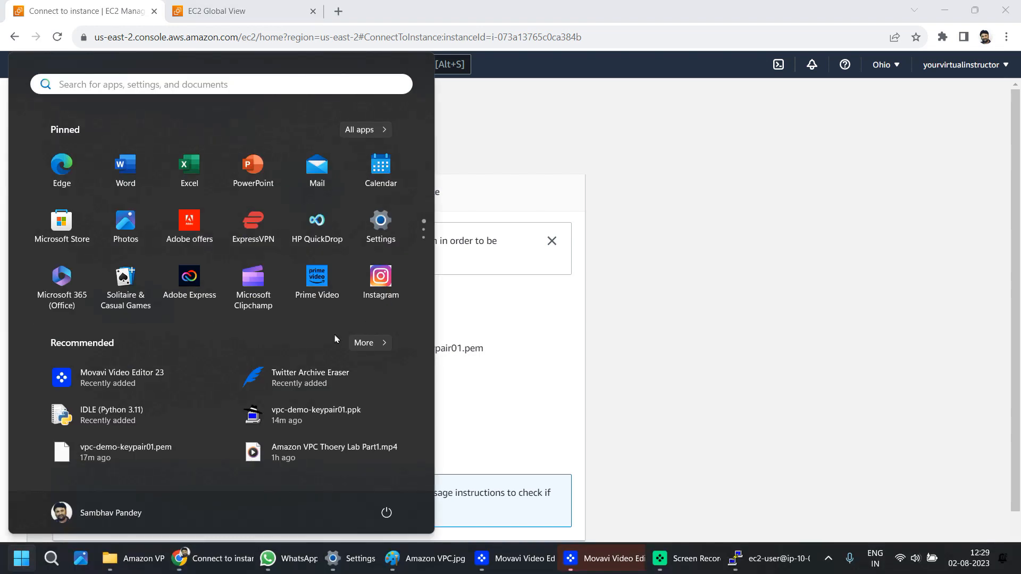
mouse_move(179, 449)
right_click(180, 452)
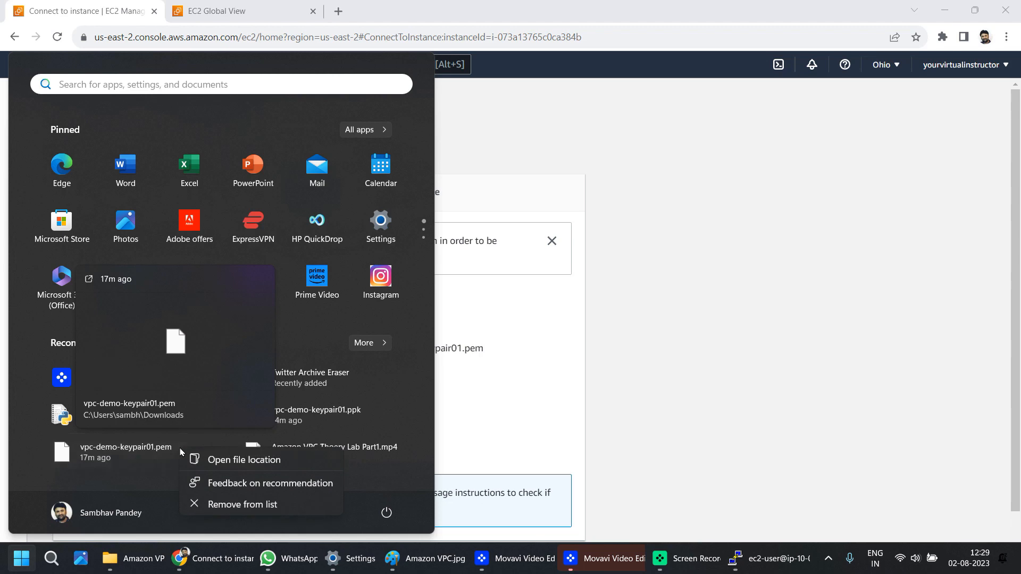
left_click(243, 461)
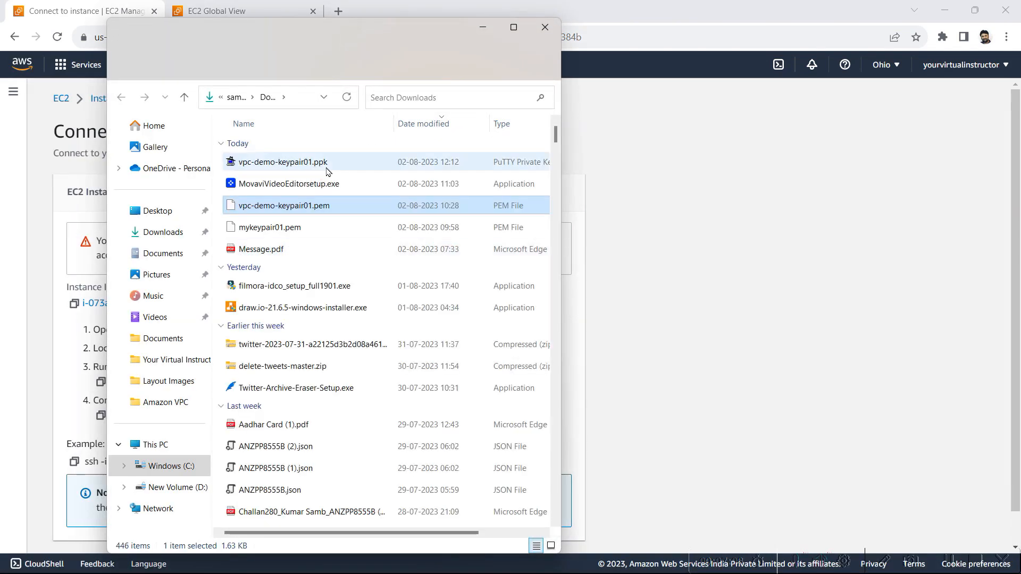
right_click(280, 209)
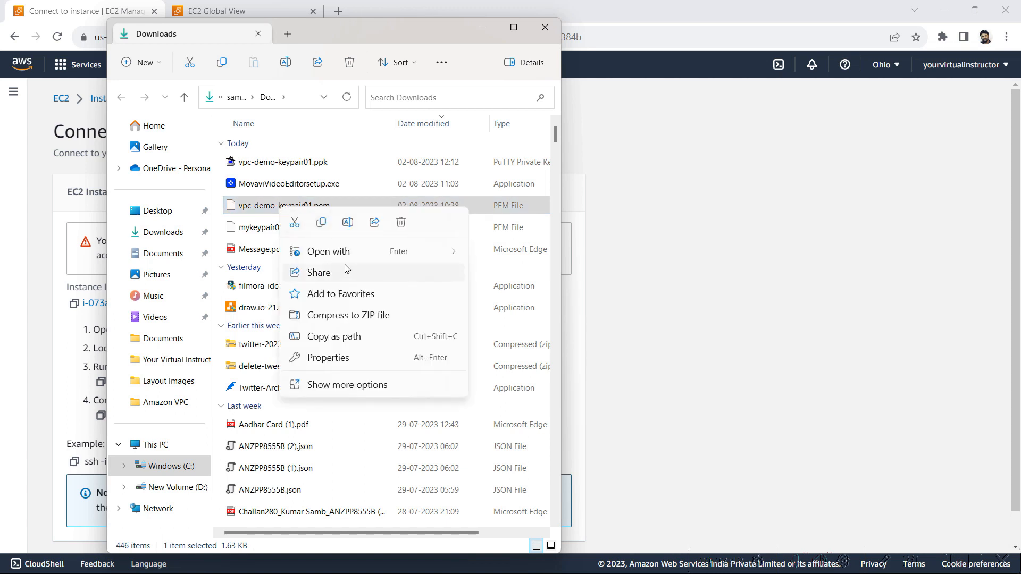
mouse_move(356, 258)
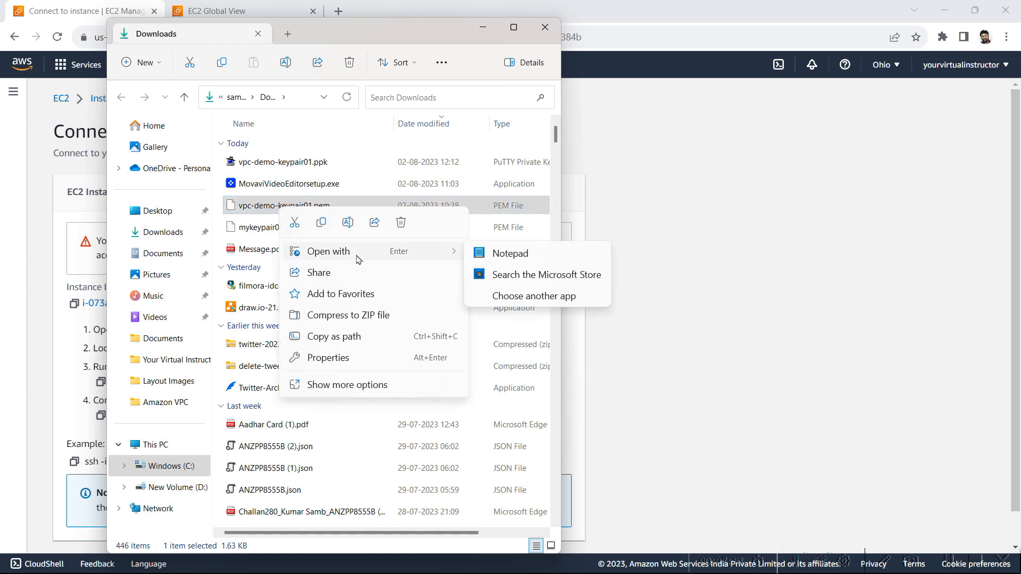
left_click(525, 260)
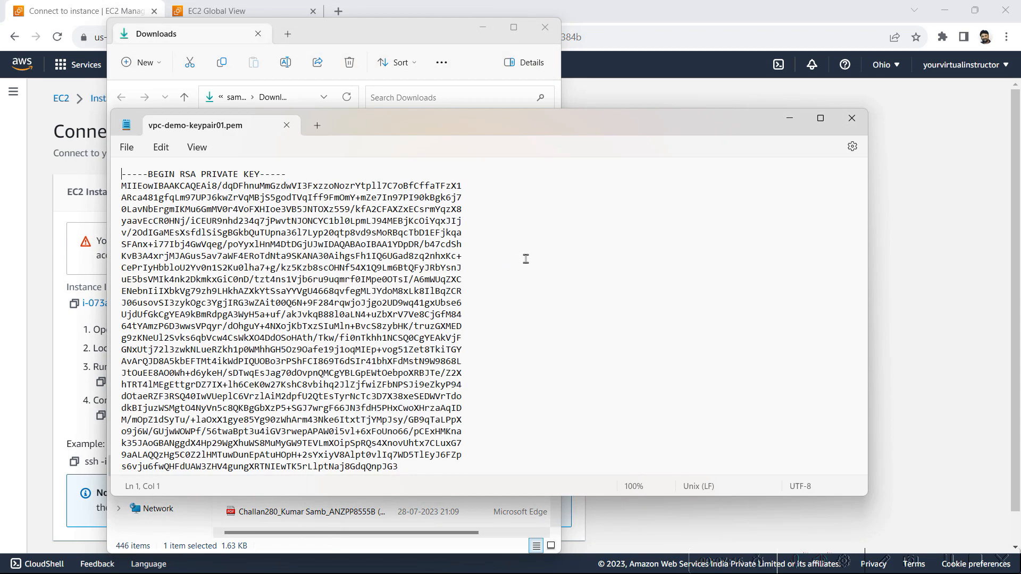
key("ctrl+a")
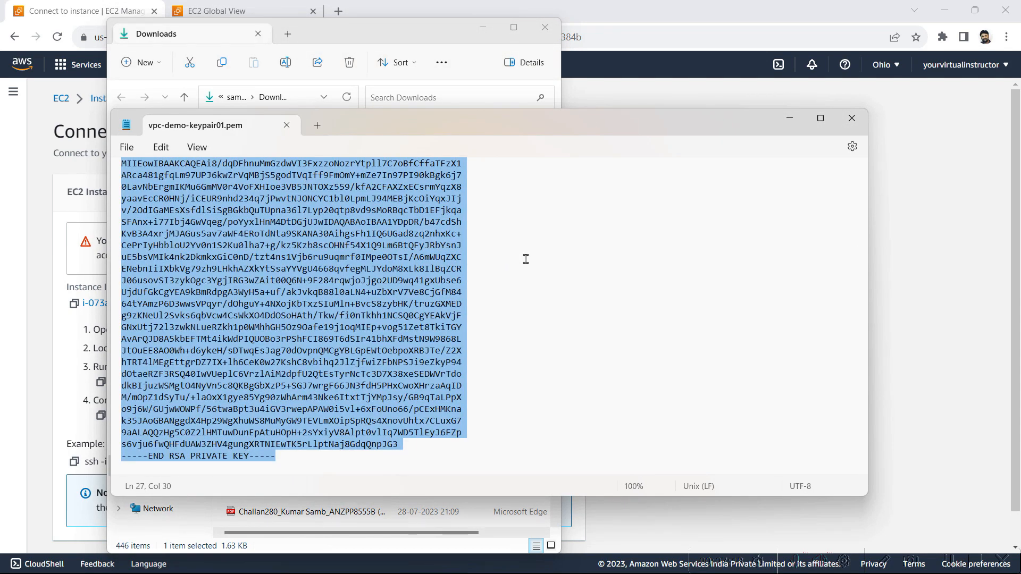
In the EC2A PuTTY session, enter nano vpc-demo-keypair01.pem, copying the file name from EC2B's example SSH command
key("alt+Tab")
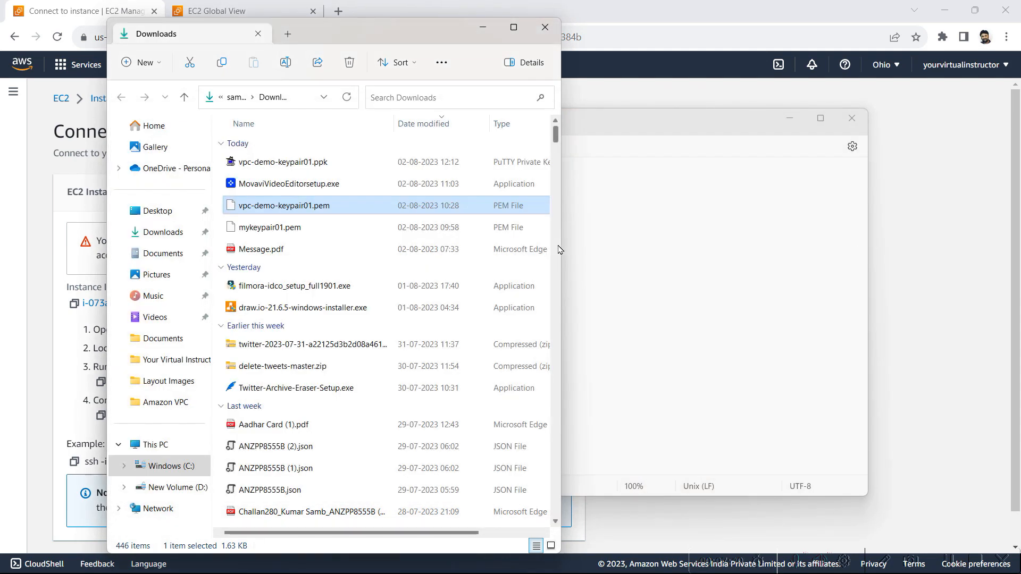
key("alt+Tab")
key("alt+Tab")
key("alt+Tab")
key("alt+Tab")
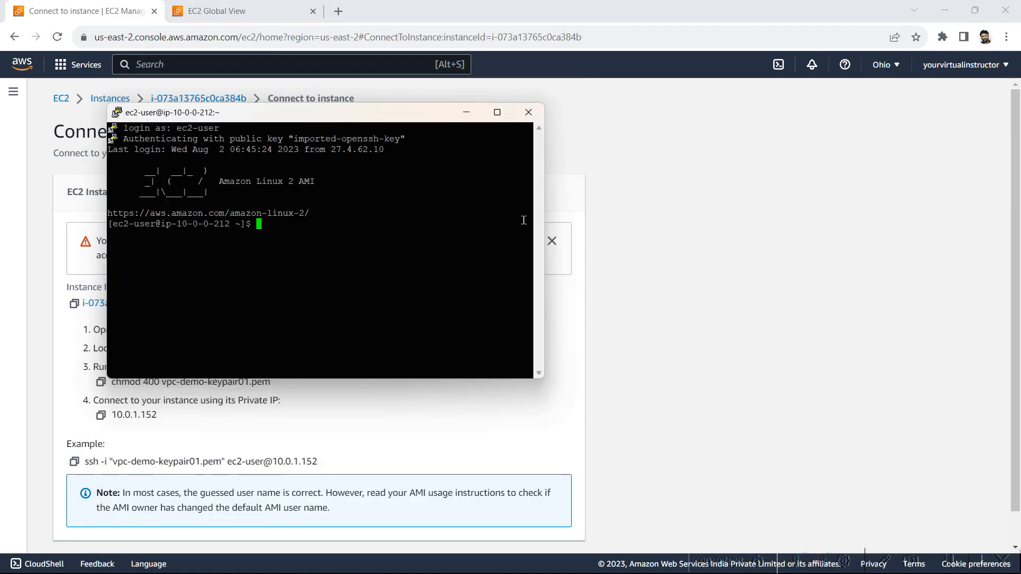
left_click(496, 112)
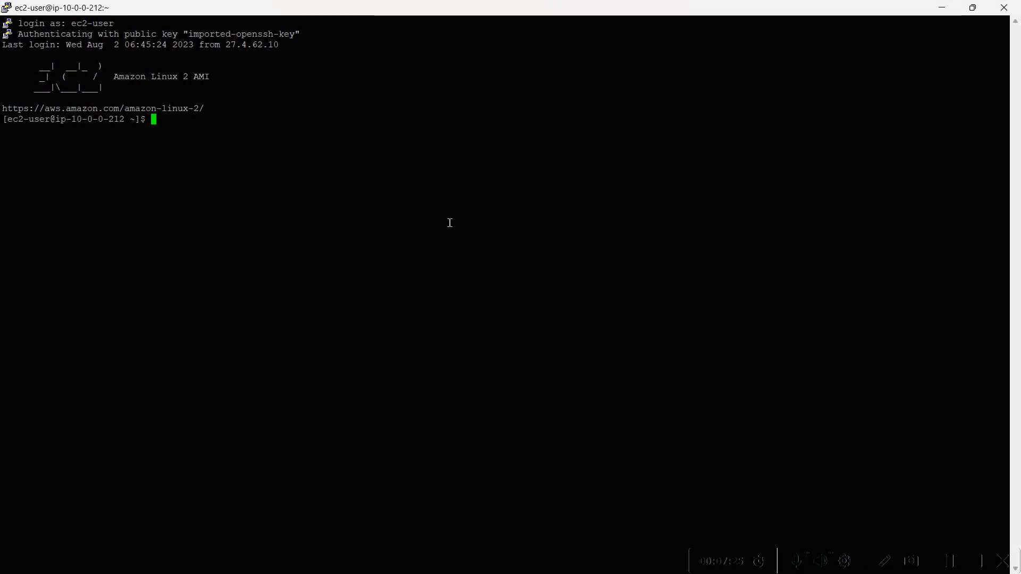
type("nano ")
type("v")
key("alt+Tab")
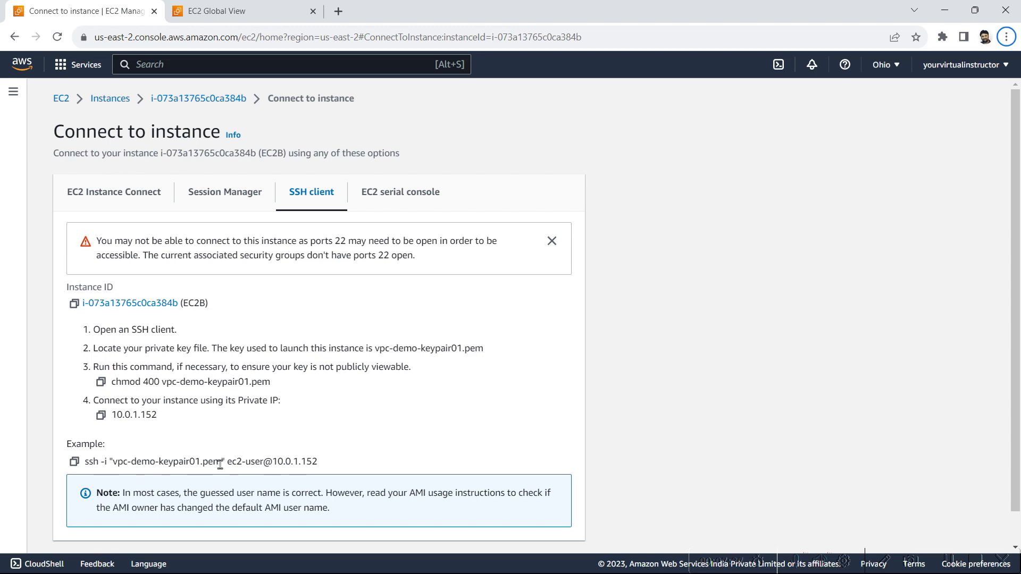
left_click_drag(221, 462, 114, 465)
key("ctrl+c")
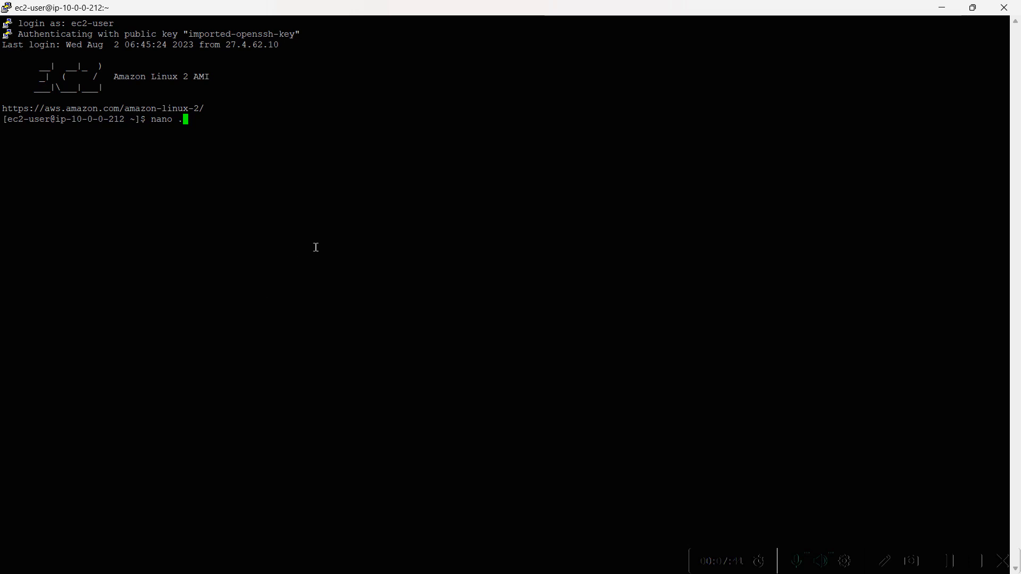
key("BackSpace")
right_click(316, 247)
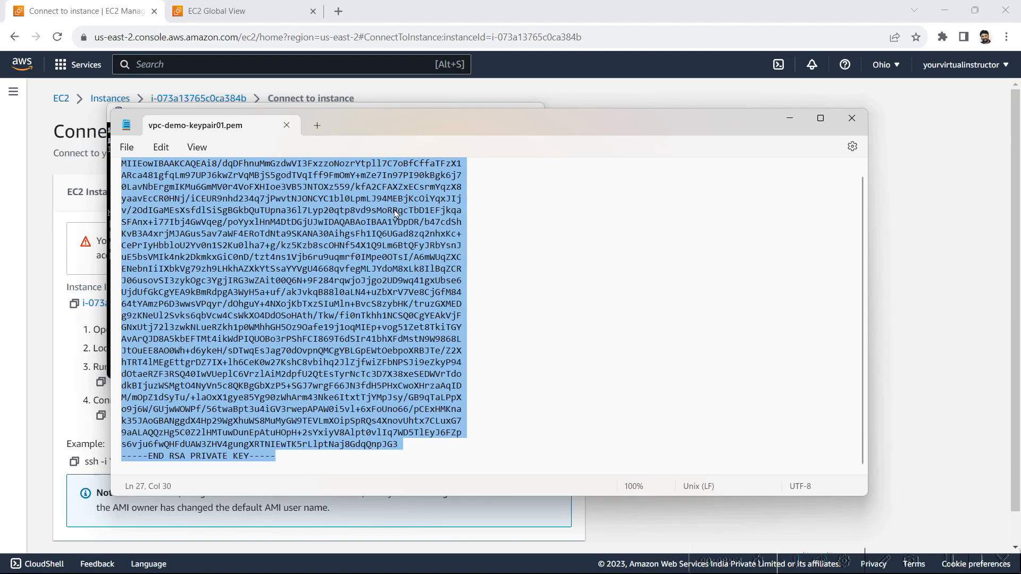
Copy the private key text from Notepad and paste it into vpc-demo-keypair01.pem opened in nano on EC2A
right_click(395, 212)
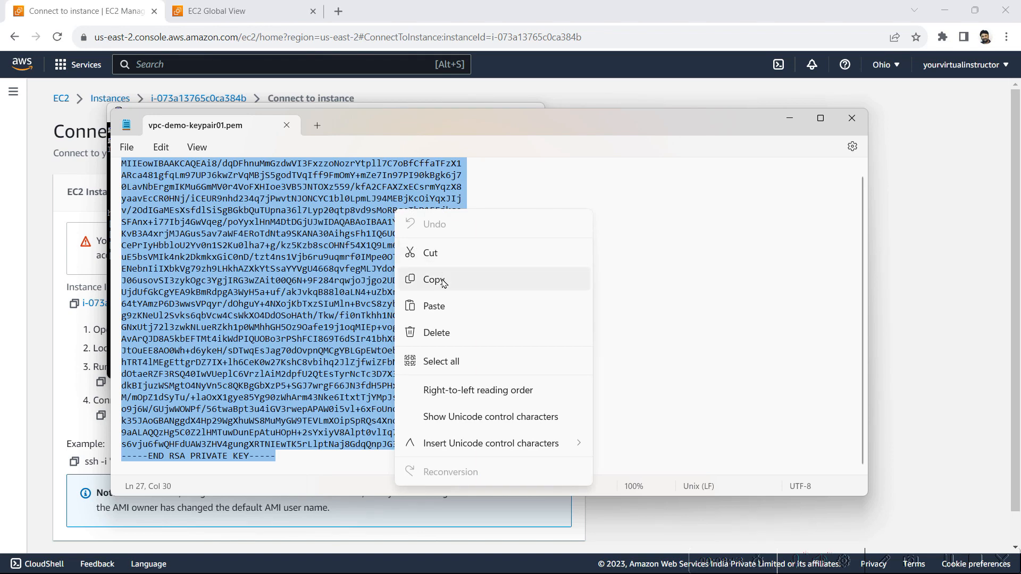
left_click(433, 280)
key("alt+Tab")
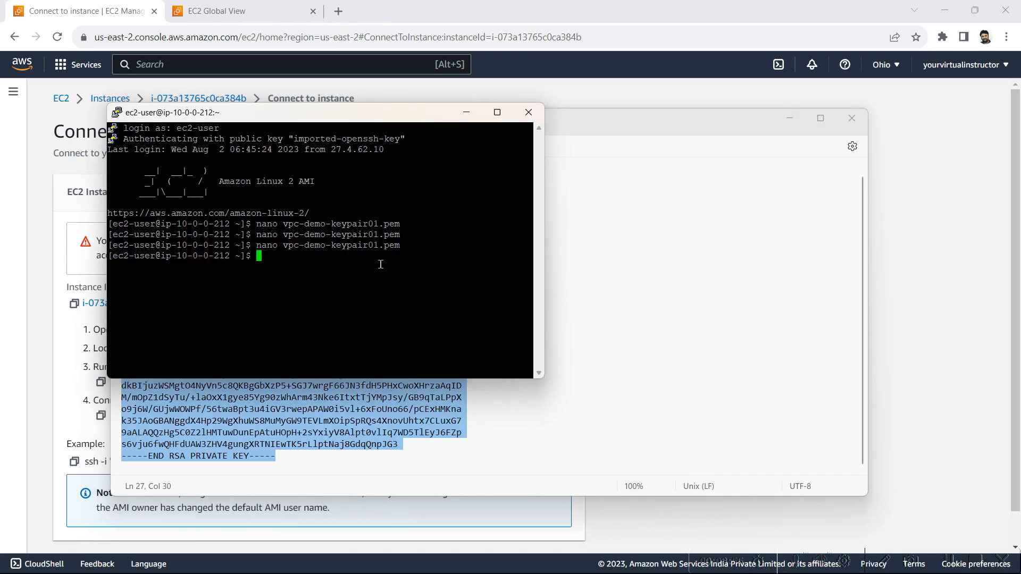
key("Up")
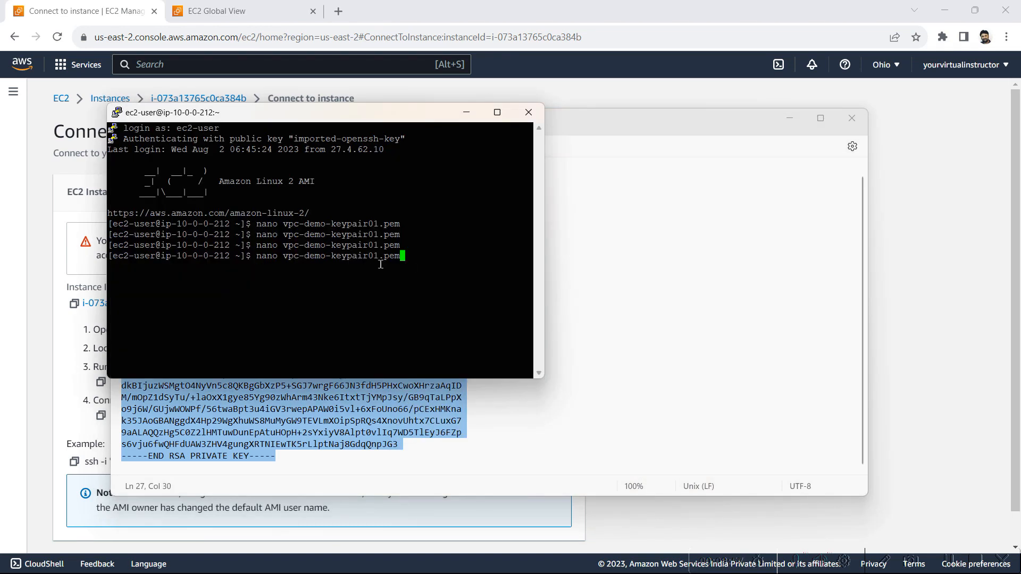
key("Return")
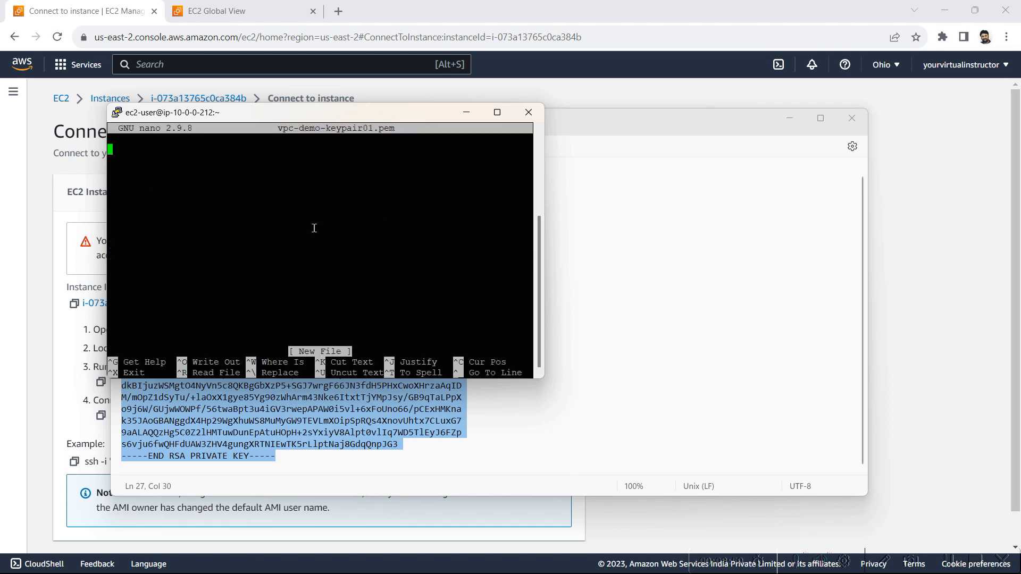
right_click(314, 229)
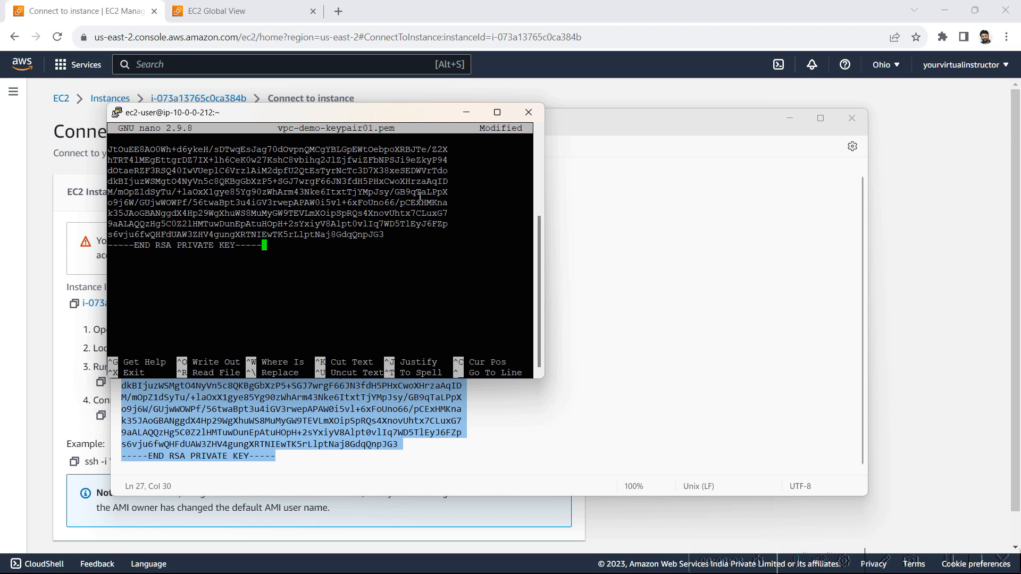
Save vpc-demo-keypair01.pem, exit nano, and list the home directory's files with ls
key("ctrl+x")
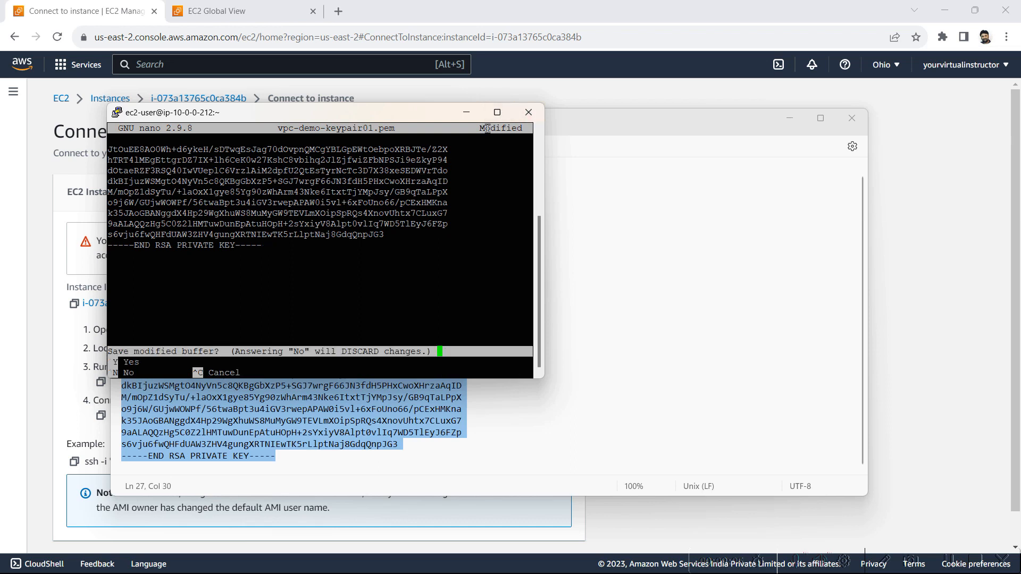
key("y")
key("Return")
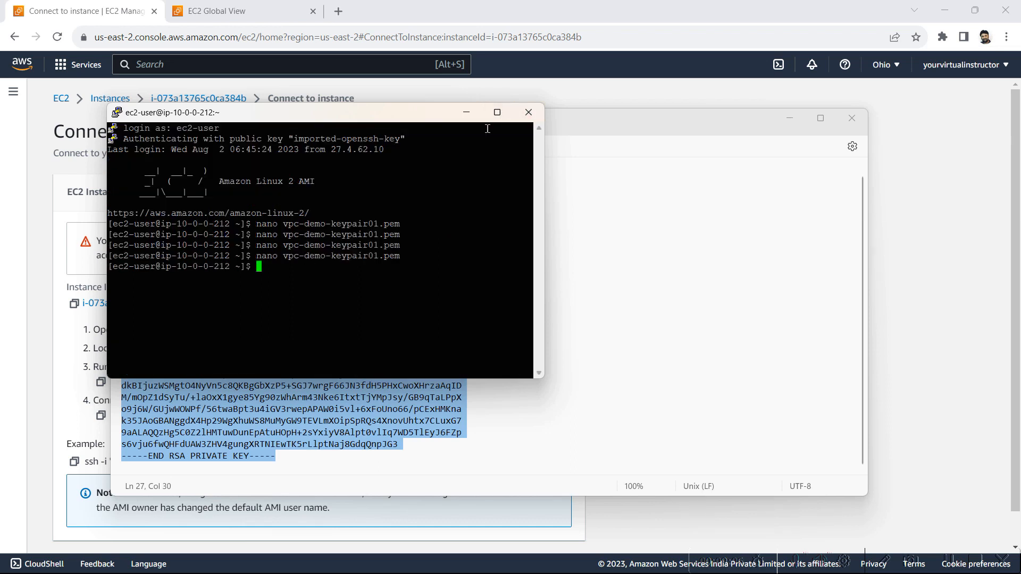
type("ls")
key("Return")
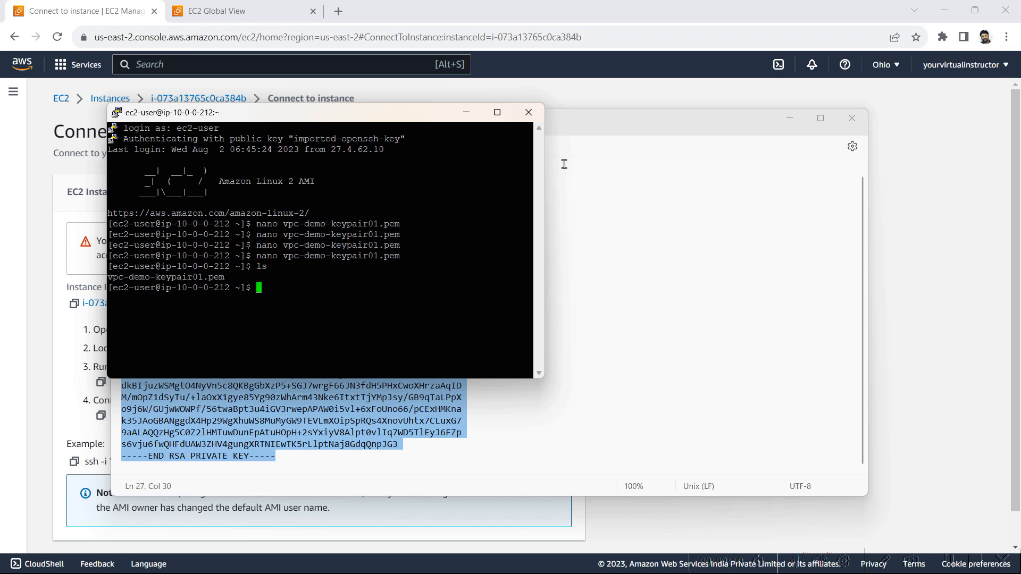
Copy the chmod 400 vpc-demo-keypair01.pem command from EC2B's connection instructions and run it in the EC2A PuTTY session
left_click(95, 7)
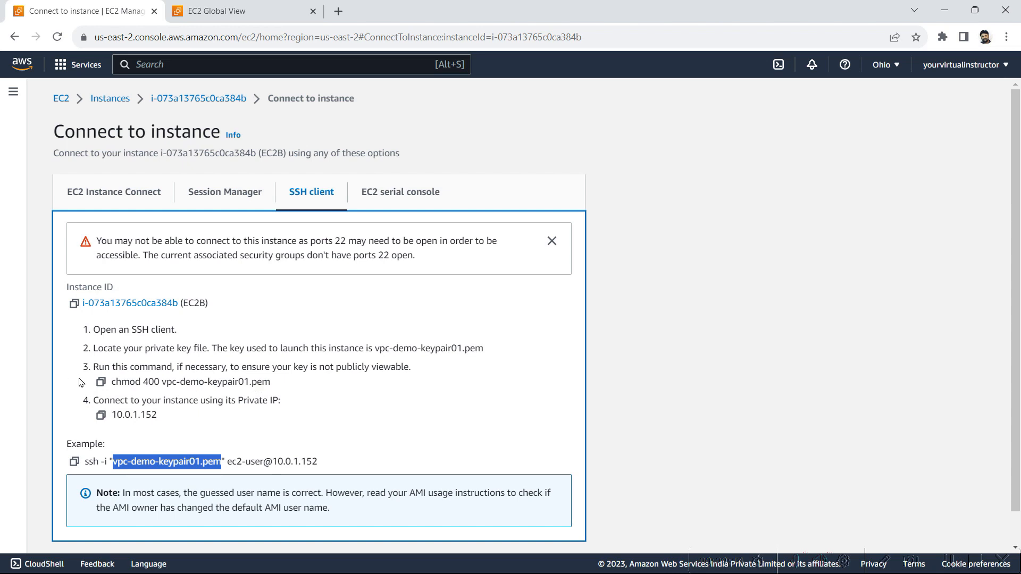
left_click(100, 382)
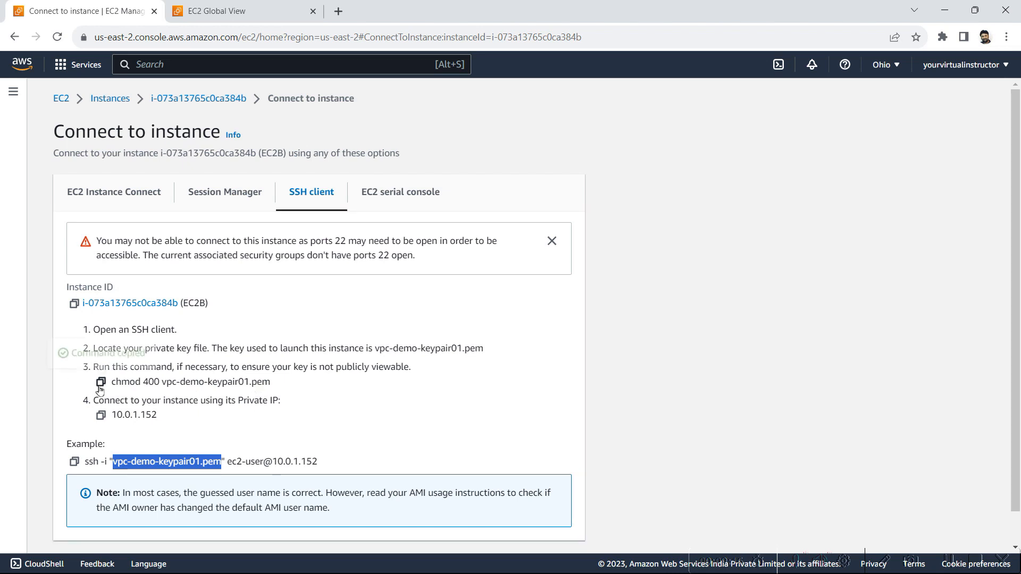
key("alt+Tab")
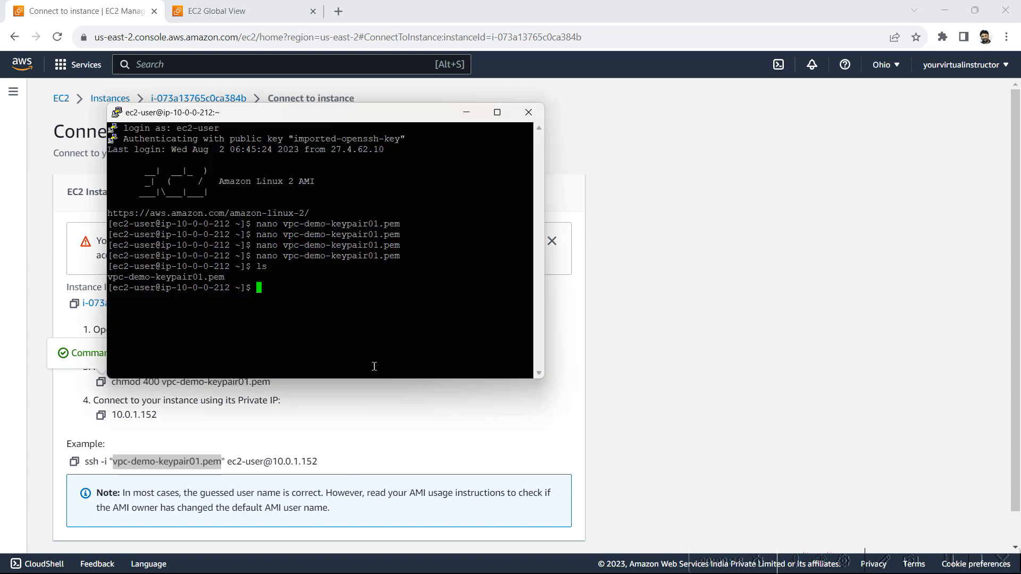
right_click(319, 320)
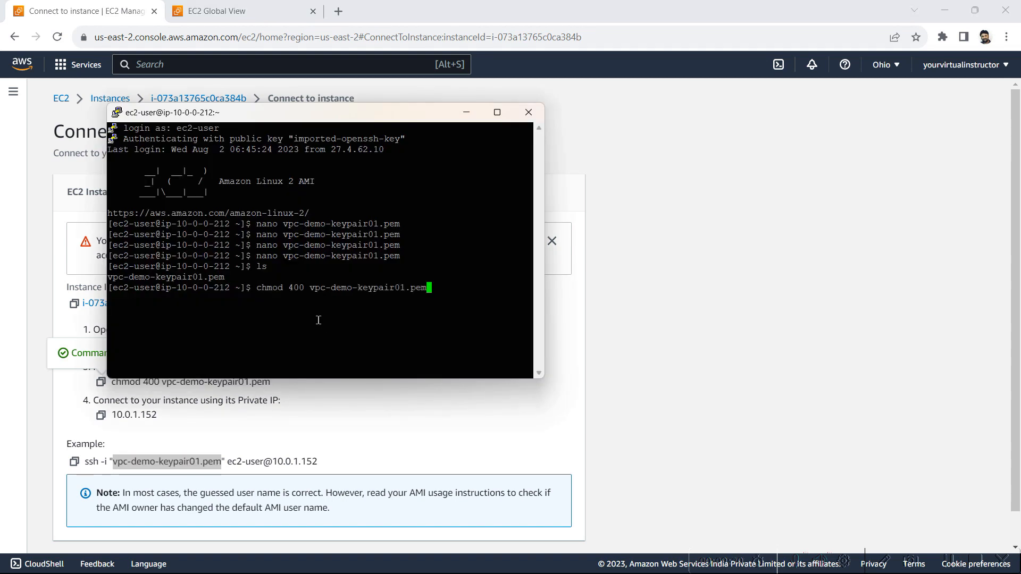
key("Return")
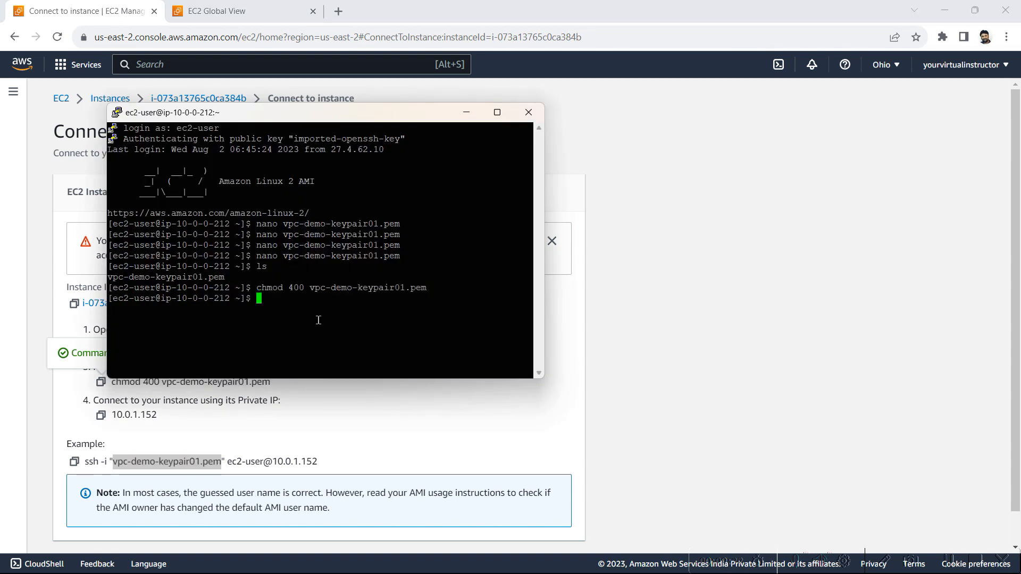
key("alt+Tab")
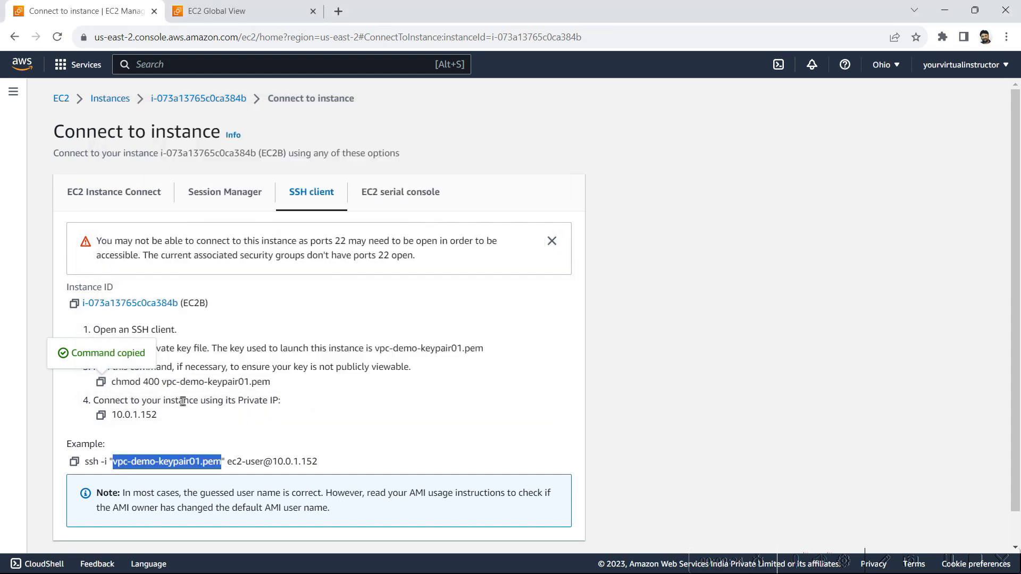
left_click(340, 432)
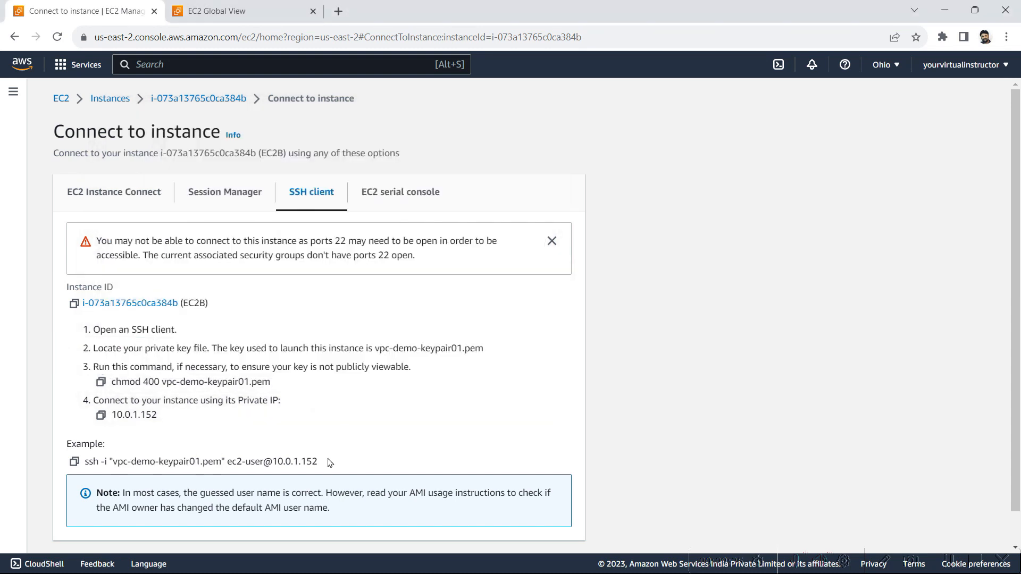
left_click_drag(324, 464, 83, 480)
left_click(74, 461)
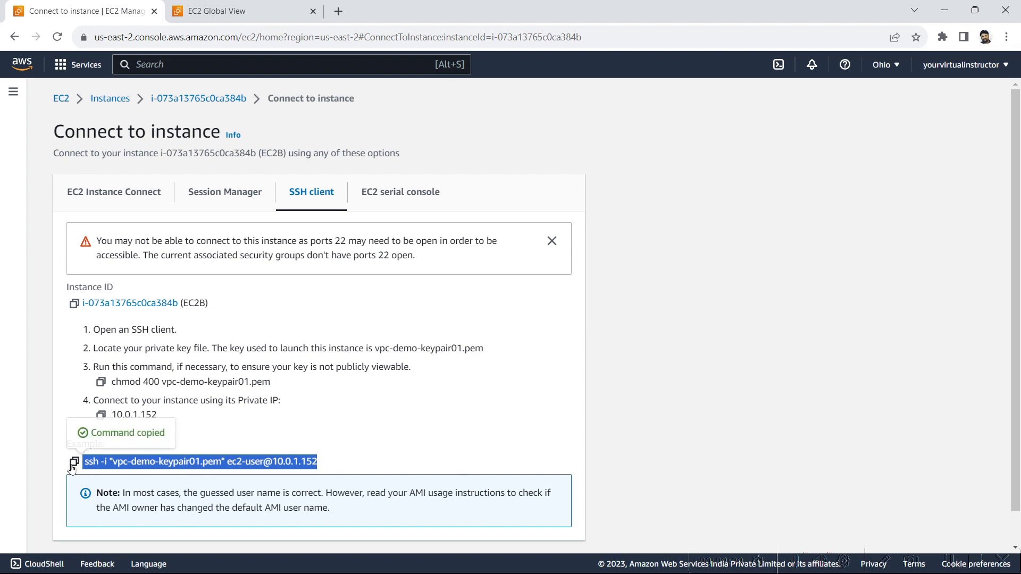
key("alt+Tab")
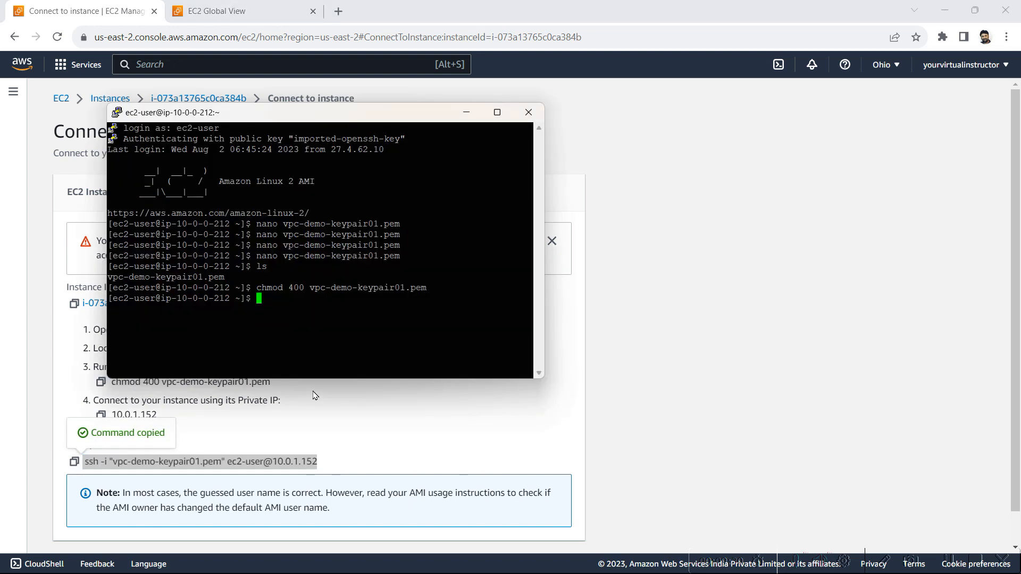
right_click(348, 312)
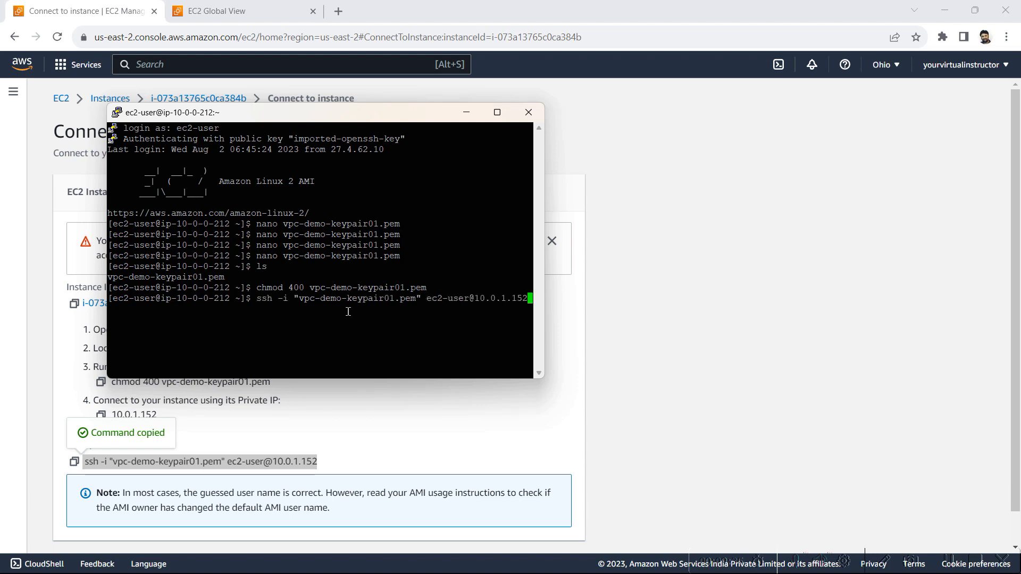
key("Return")
left_click(495, 113)
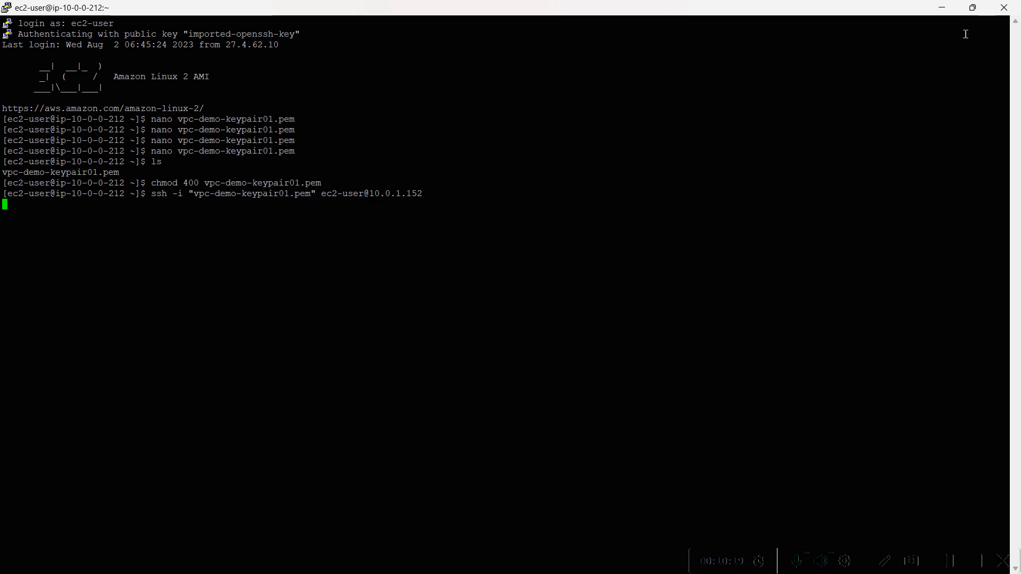
In the EC2 console, select EC2B among the running instances and open its security group's inbound rules for editing
left_click(943, 9)
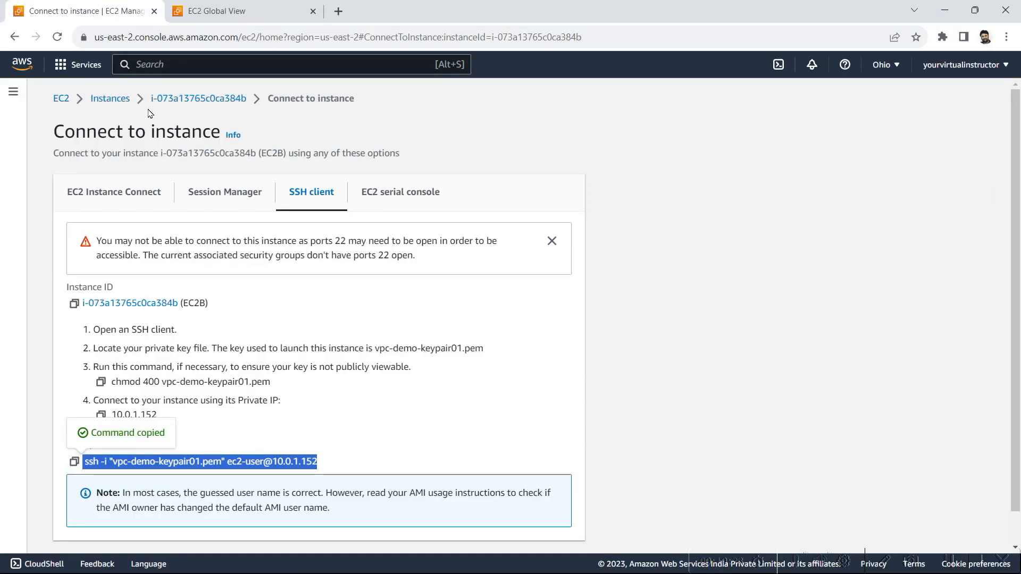
left_click(60, 100)
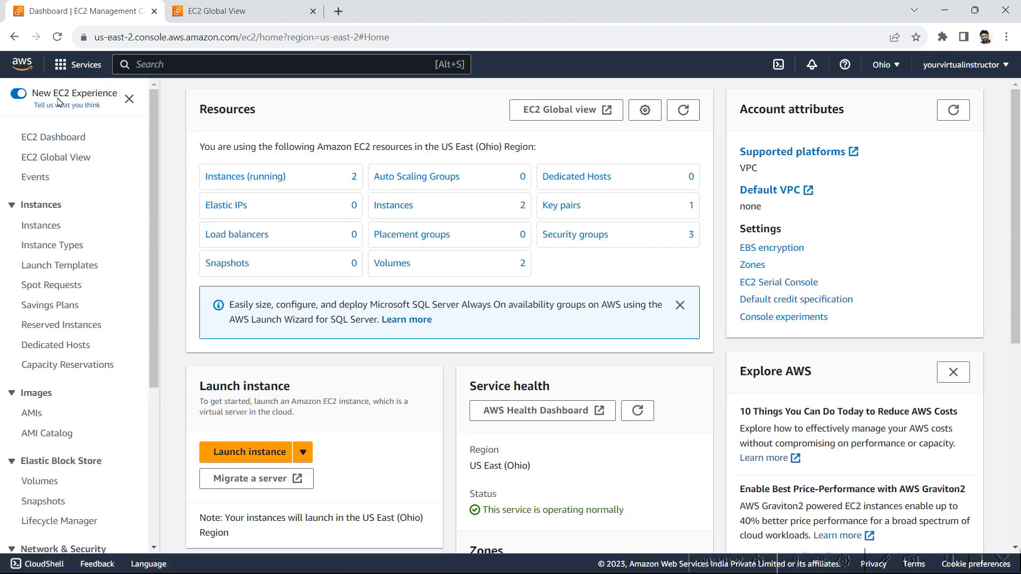
left_click(265, 176)
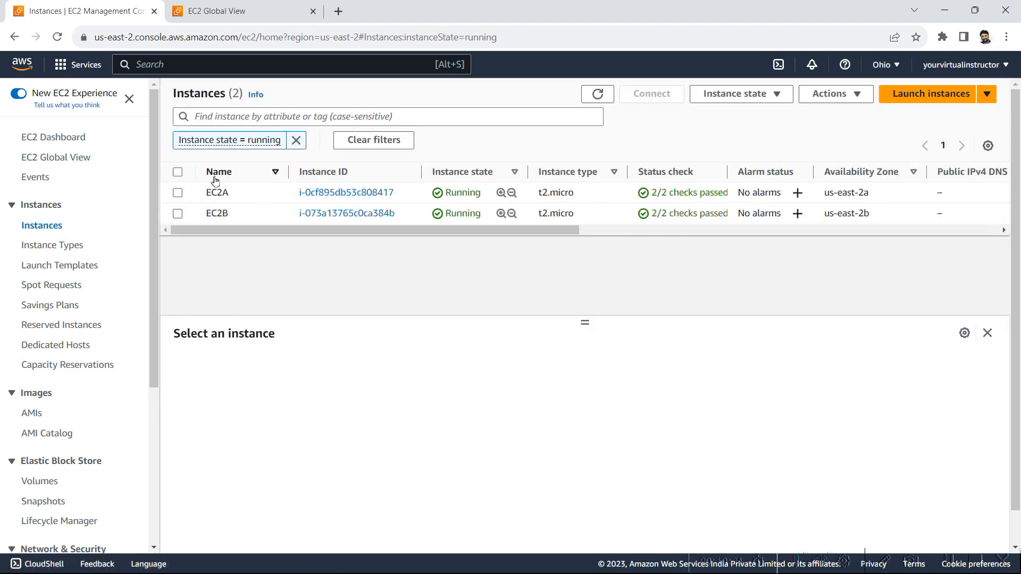
left_click(178, 214)
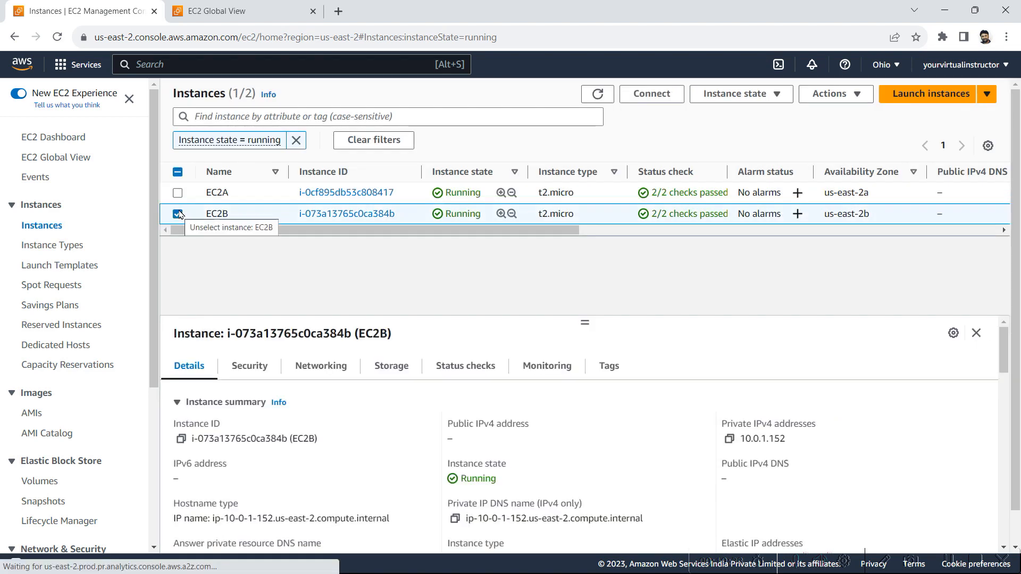
left_click(248, 364)
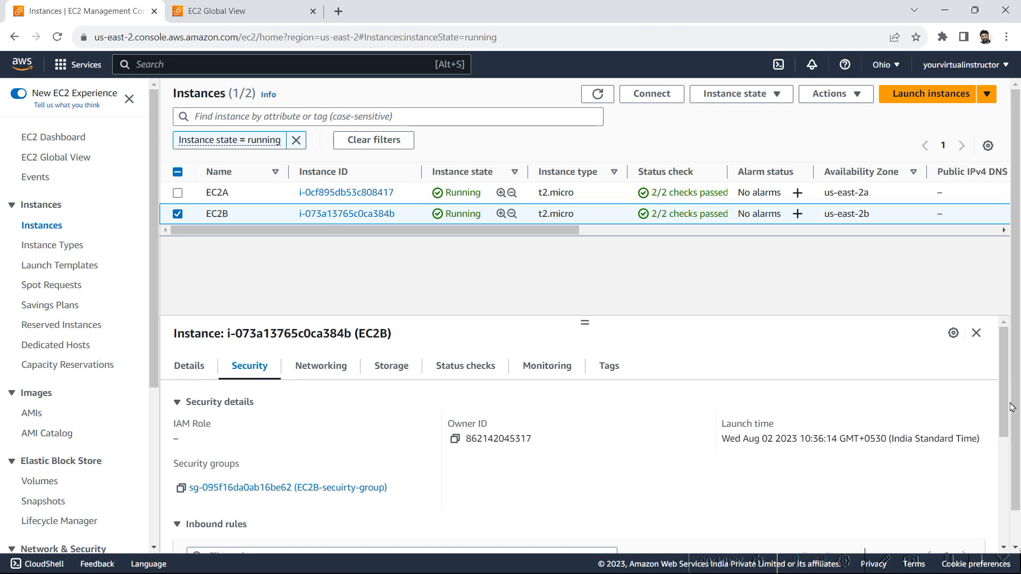
left_click_drag(1010, 417, 1012, 458)
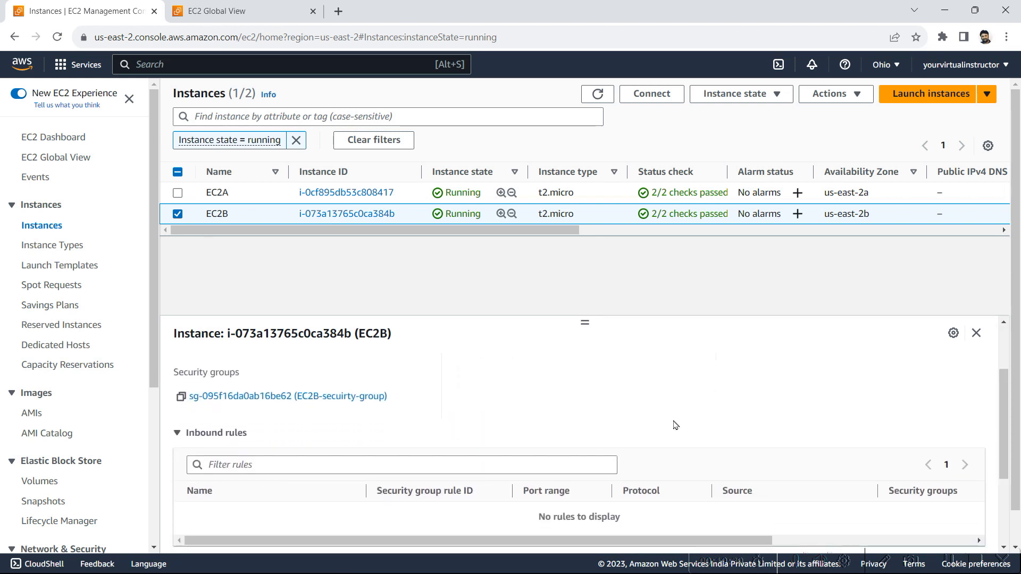
left_click(340, 397)
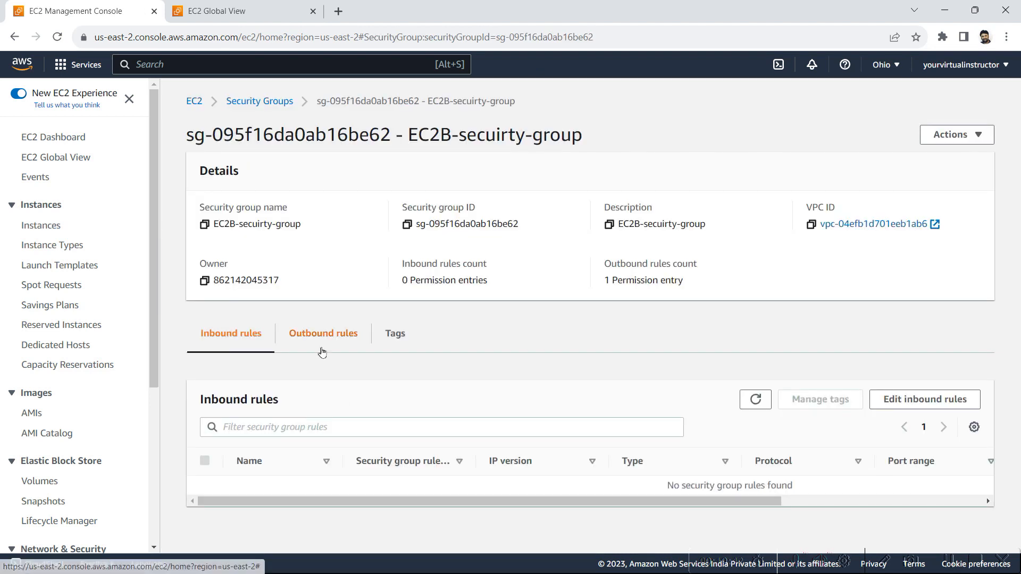
left_click(925, 400)
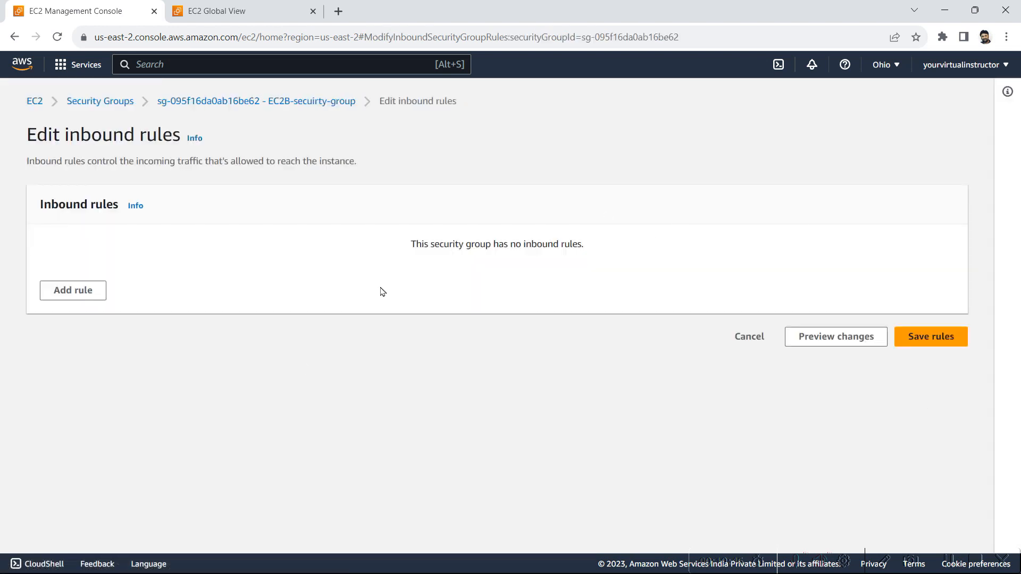
Check which inbound rules EC2B's security group already has
left_click_drag(414, 243, 728, 259)
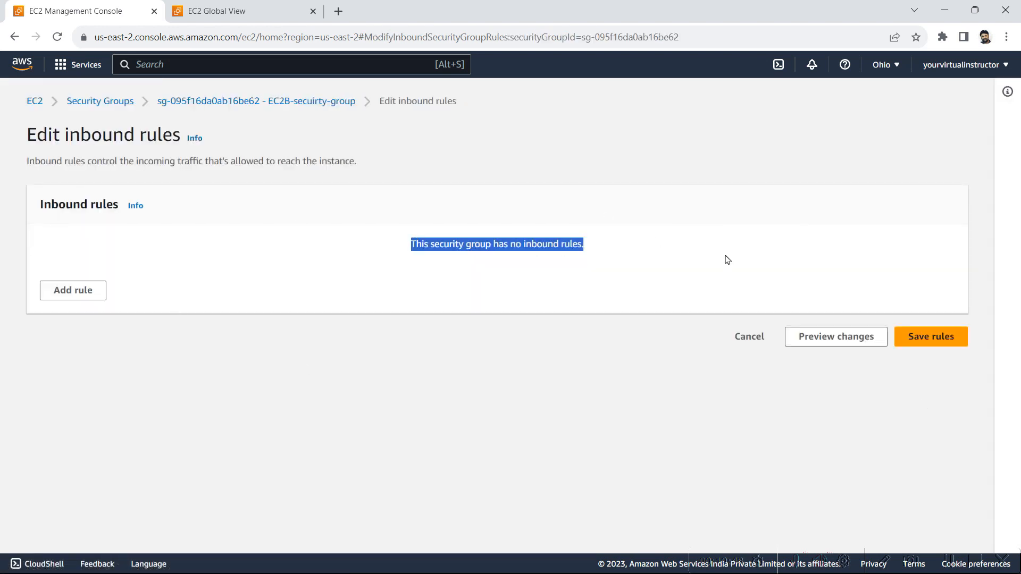
left_click(727, 260)
left_click_drag(640, 244, 449, 242)
left_click(408, 245)
left_click(634, 236)
left_click(381, 235)
left_click(608, 241)
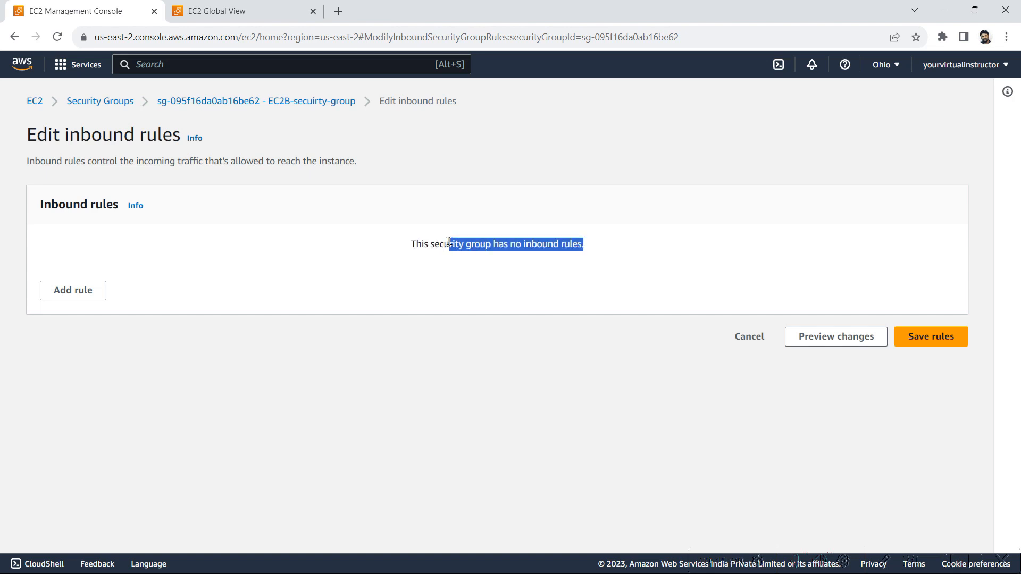
left_click(450, 242)
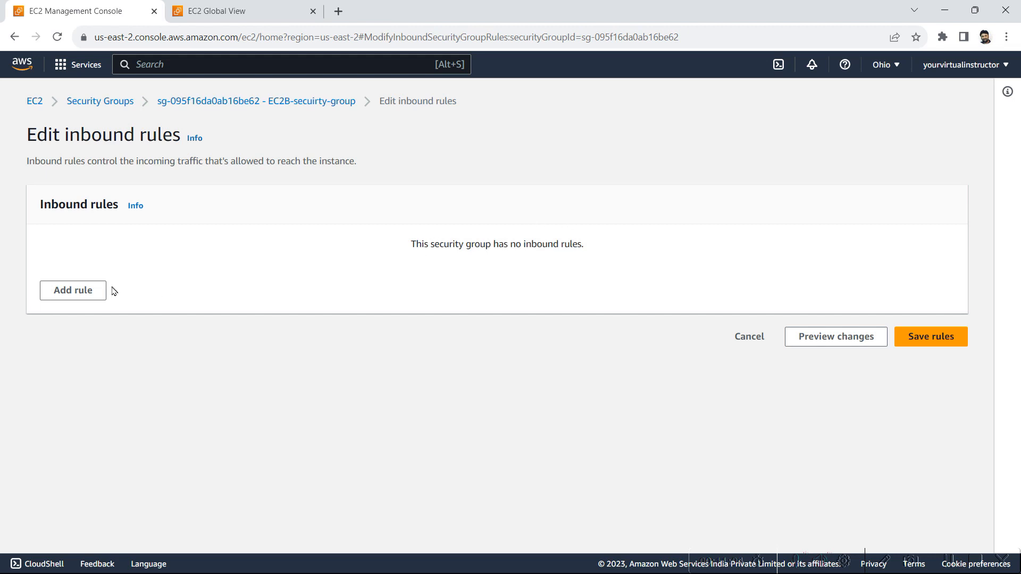
Add an SSH inbound rule with custom source security group sg-063555d67abda1974 and save the rules
left_click(80, 291)
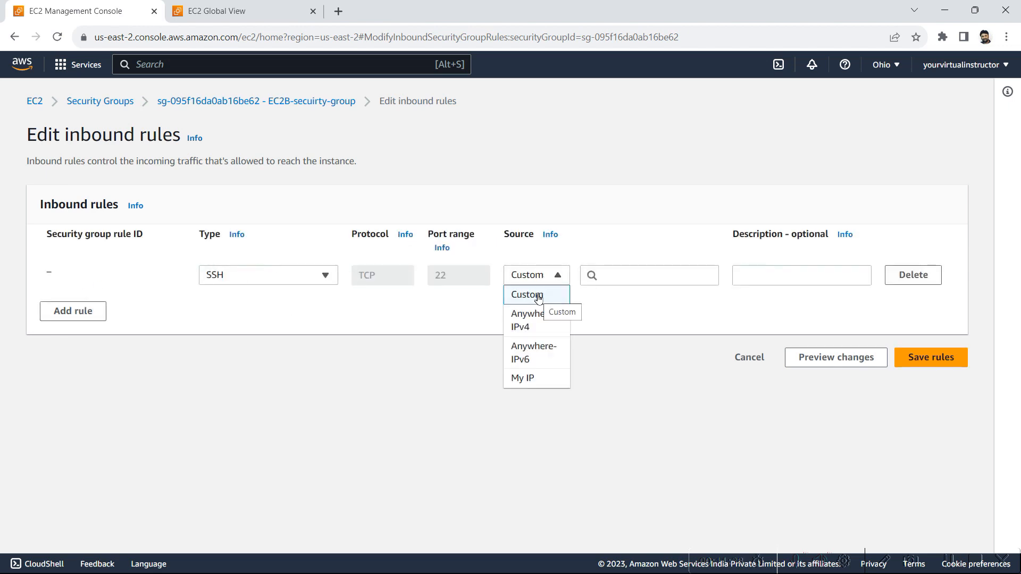
left_click(538, 295)
left_click(629, 270)
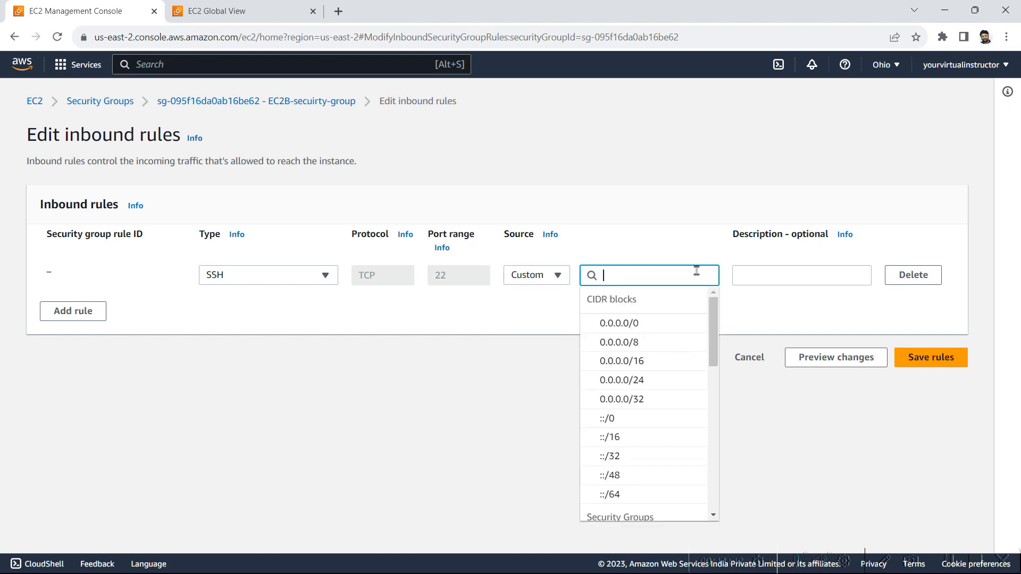
left_click_drag(714, 341, 714, 403)
left_click(683, 416)
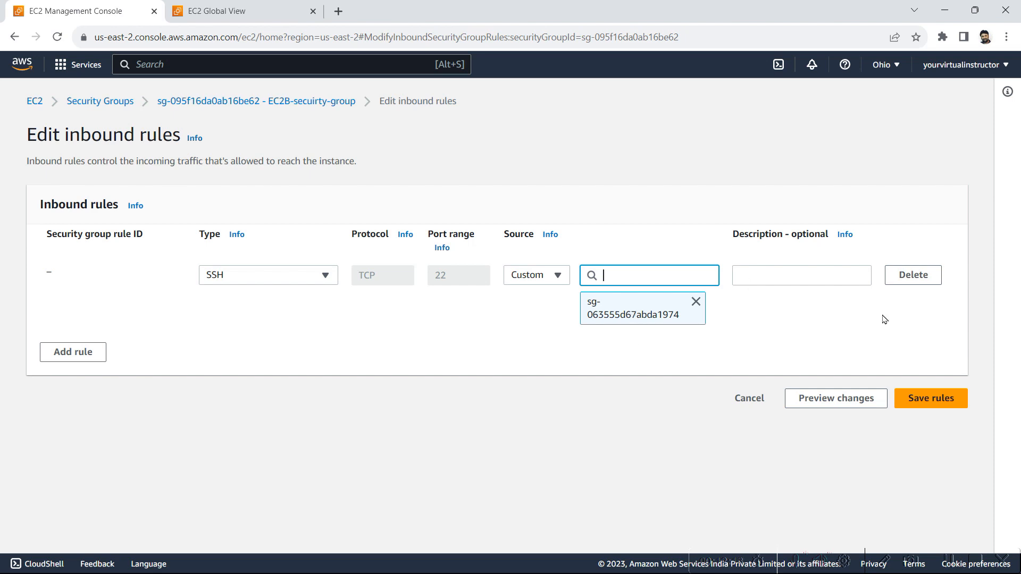
left_click(925, 411)
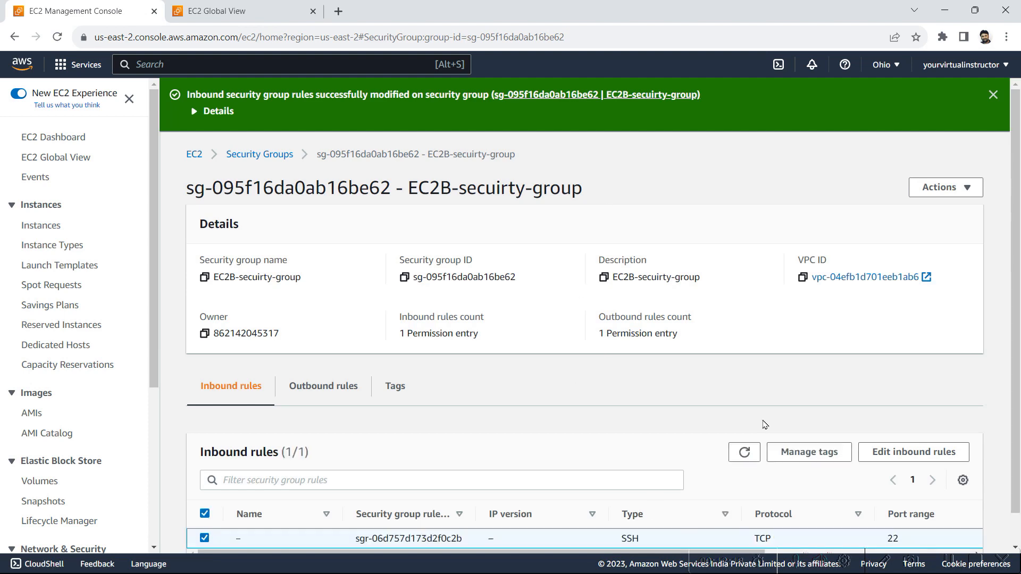
key("alt+Tab")
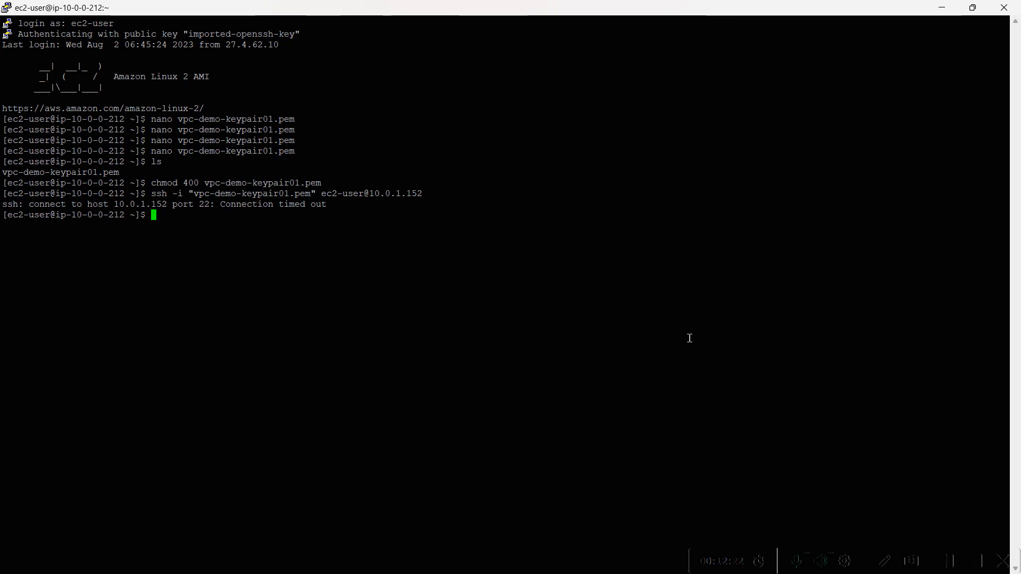
key("Up")
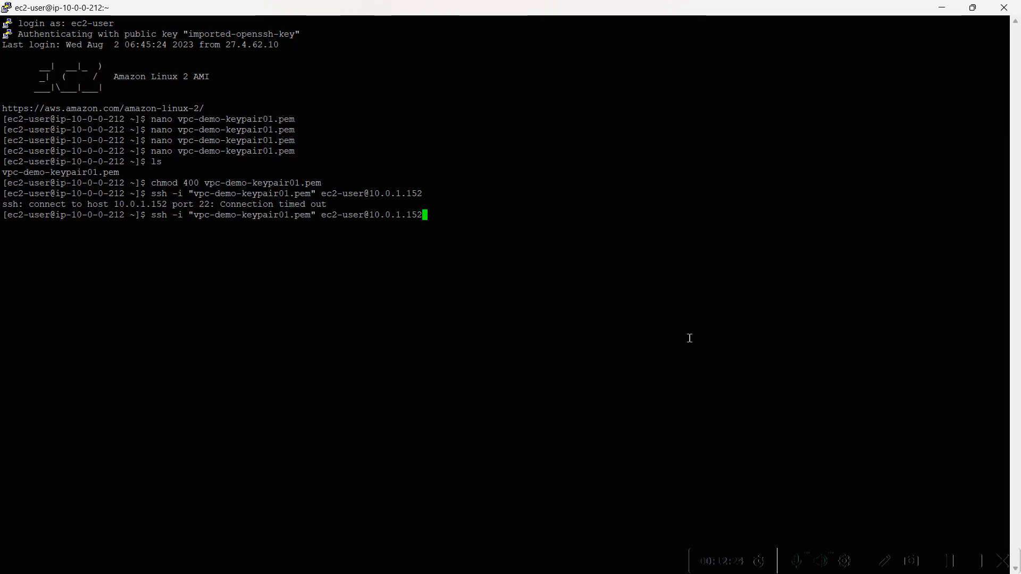
key("Return")
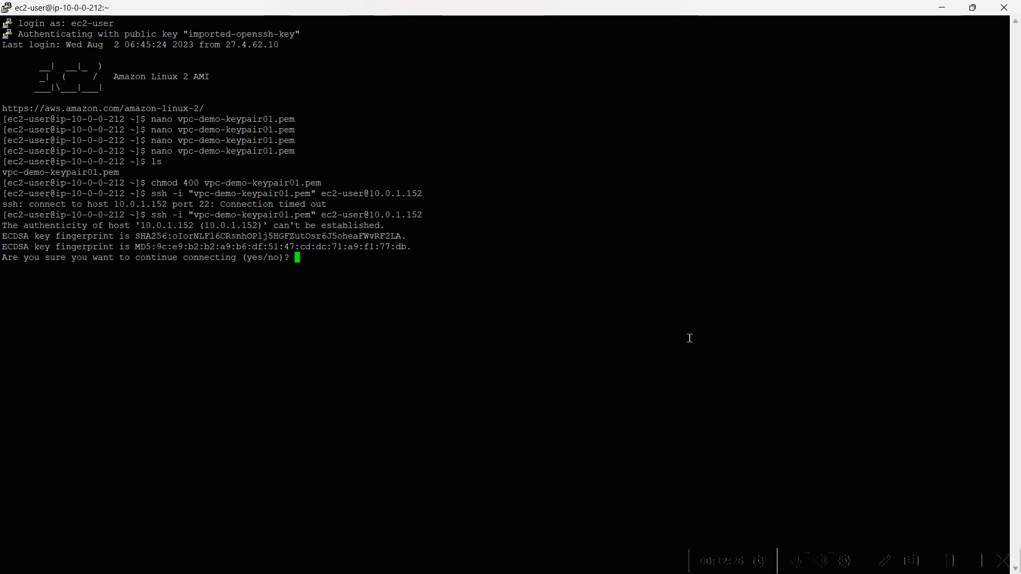
type("yes")
key("Return")
left_click_drag(129, 344, 50, 347)
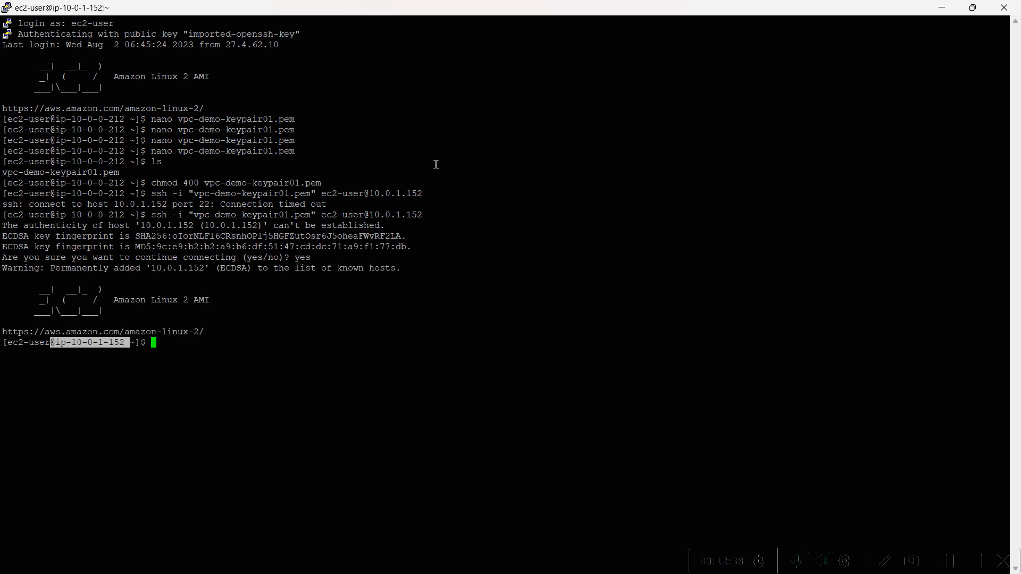
Check EC2B's private IPv4 address in its instance details in the EC2 console, and switch to the Amazon VPC.jpg diagram in Paint
left_click(942, 8)
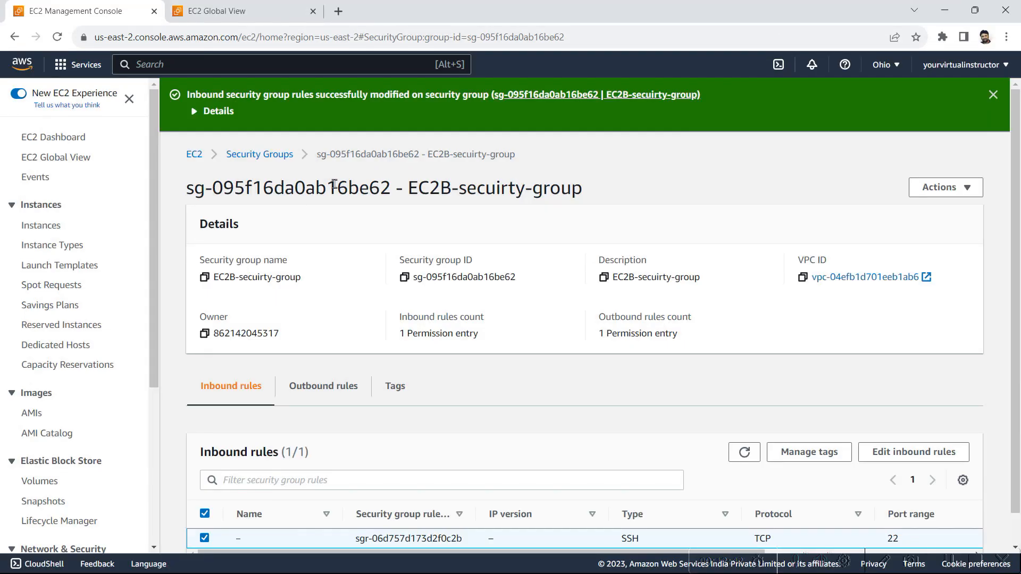
left_click(198, 161)
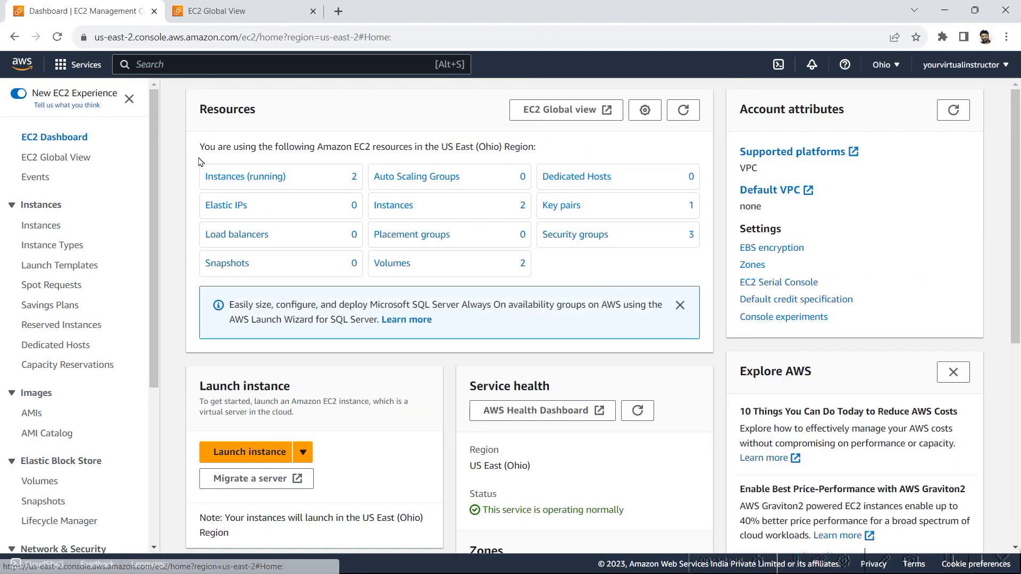
left_click(264, 180)
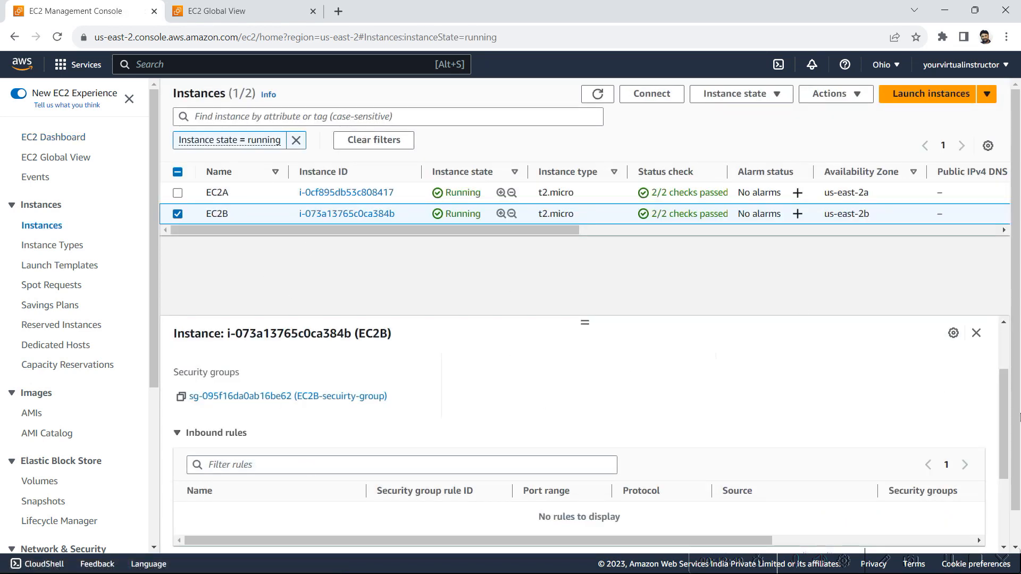
left_click_drag(1011, 417, 1000, 351)
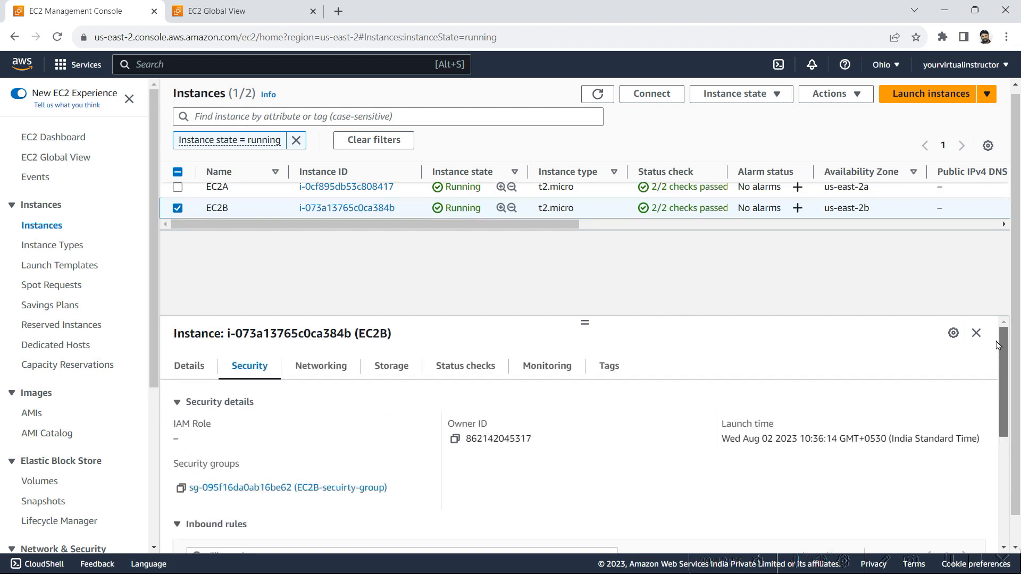
left_click(188, 366)
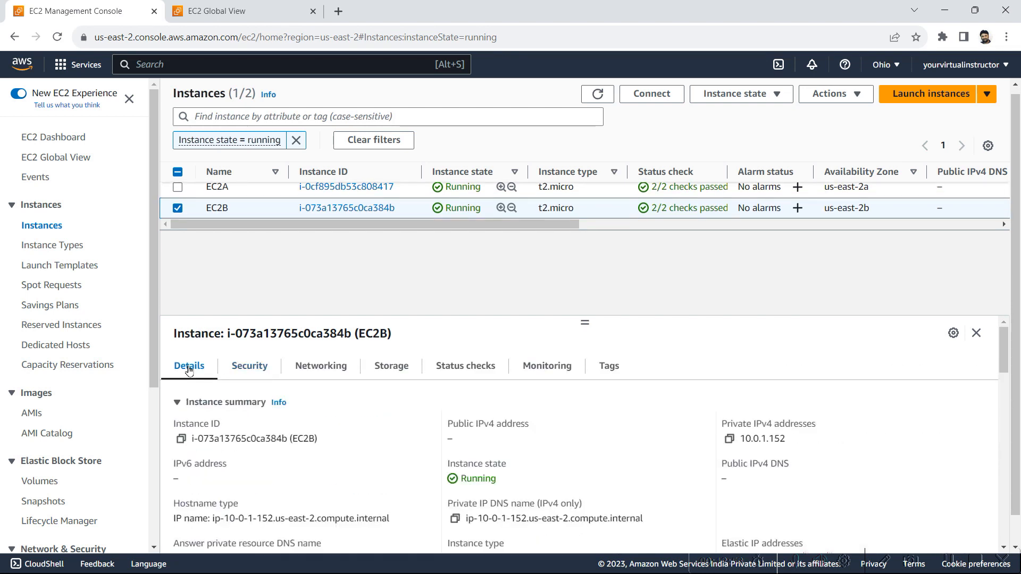
left_click_drag(793, 452, 737, 443)
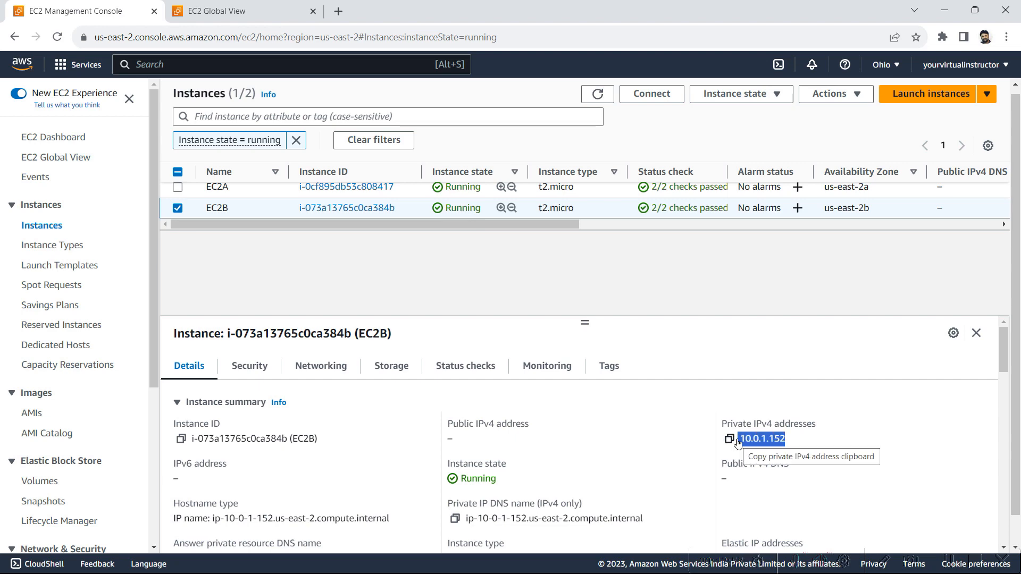
key("alt+Tab")
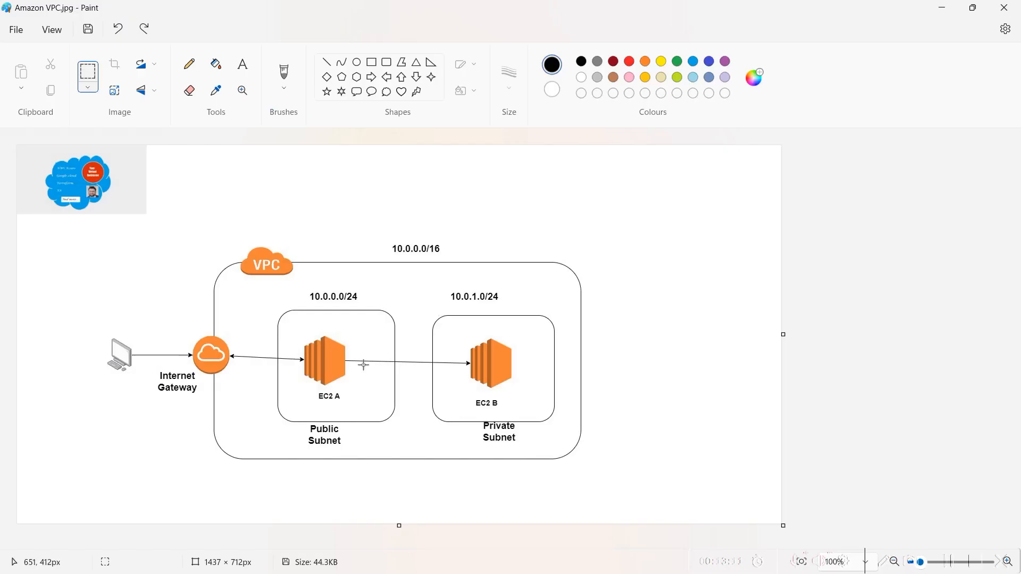